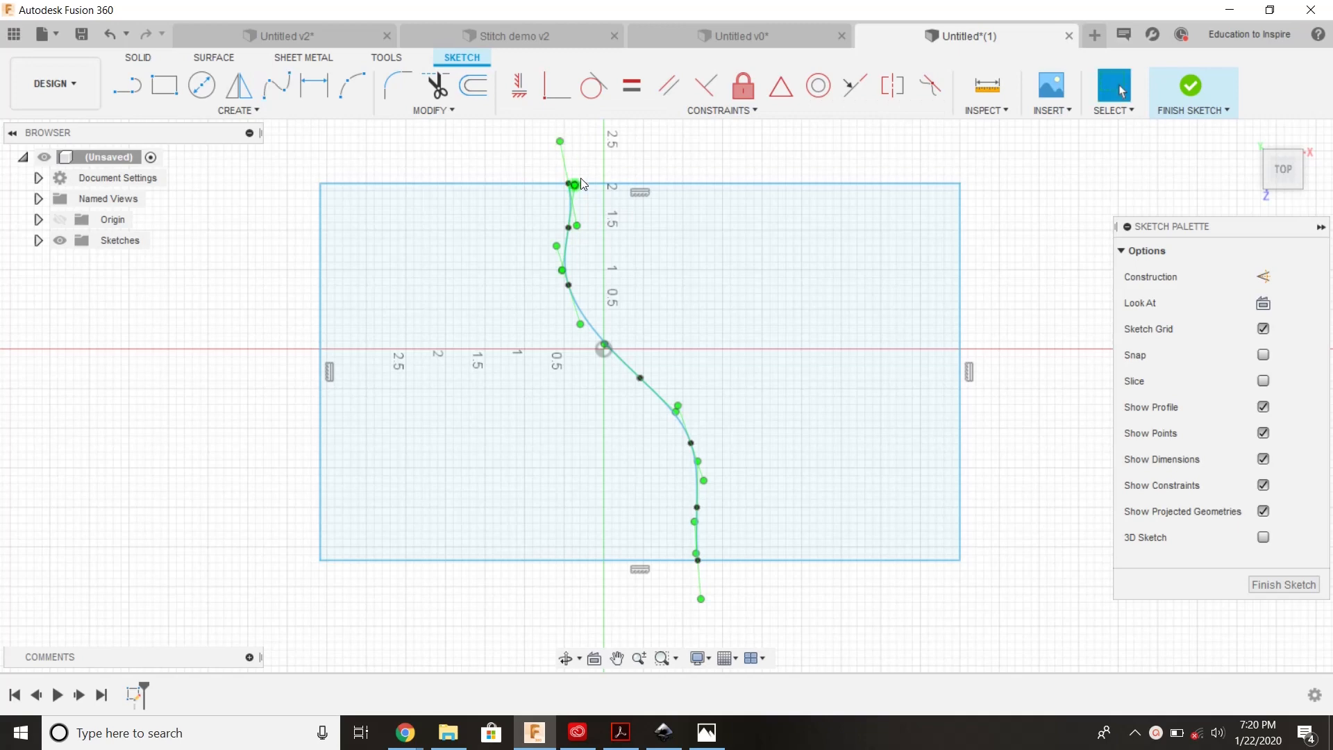
# - Adjust the tangent handle at the spline's upper end to near vertical, and sketch circles about 0.10 and 0.13 in across beside its lower end
pyautogui.moveTo(560, 141); pyautogui.dragTo(565, 143)
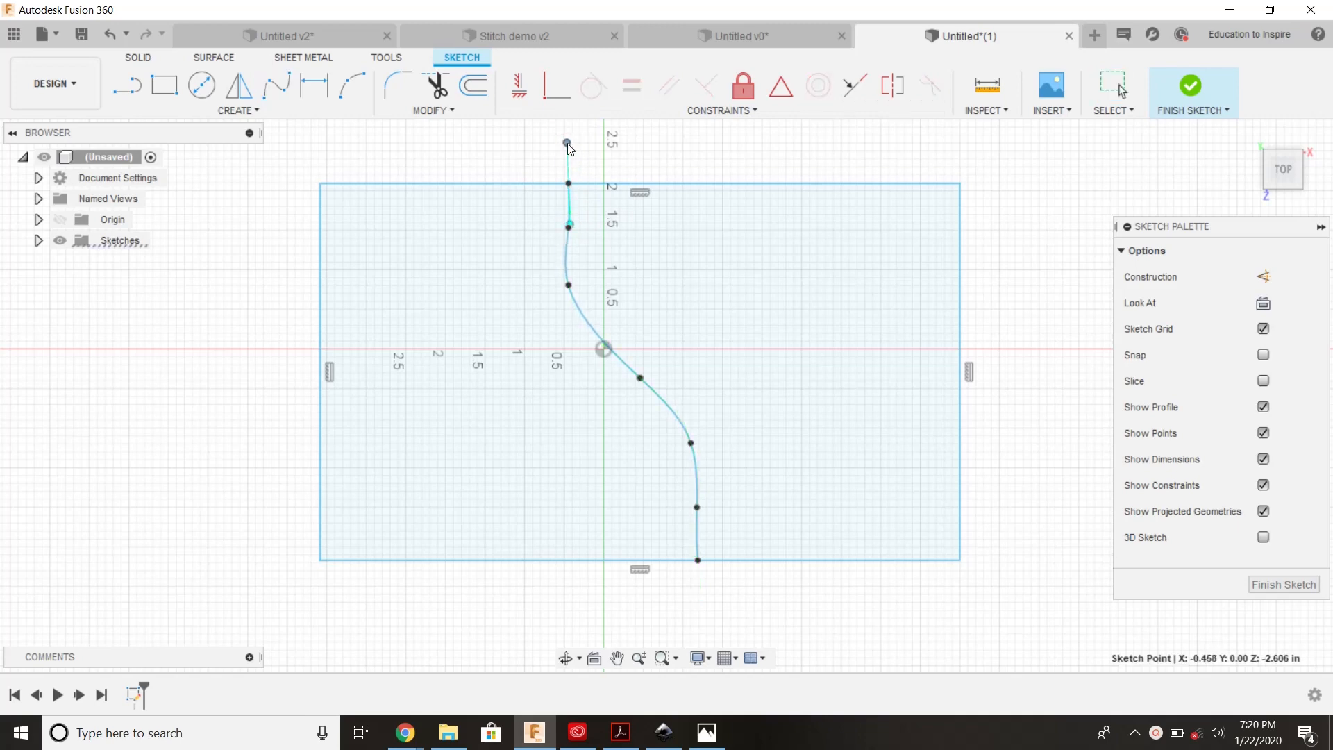
pyautogui.scroll(5, 678, 542)
pyautogui.moveTo(689, 574)
pyautogui.mouseDown(button='middle')
pyautogui.moveTo(583, 398)
pyautogui.moveTo(496, 350)
pyautogui.mouseUp(button='middle')
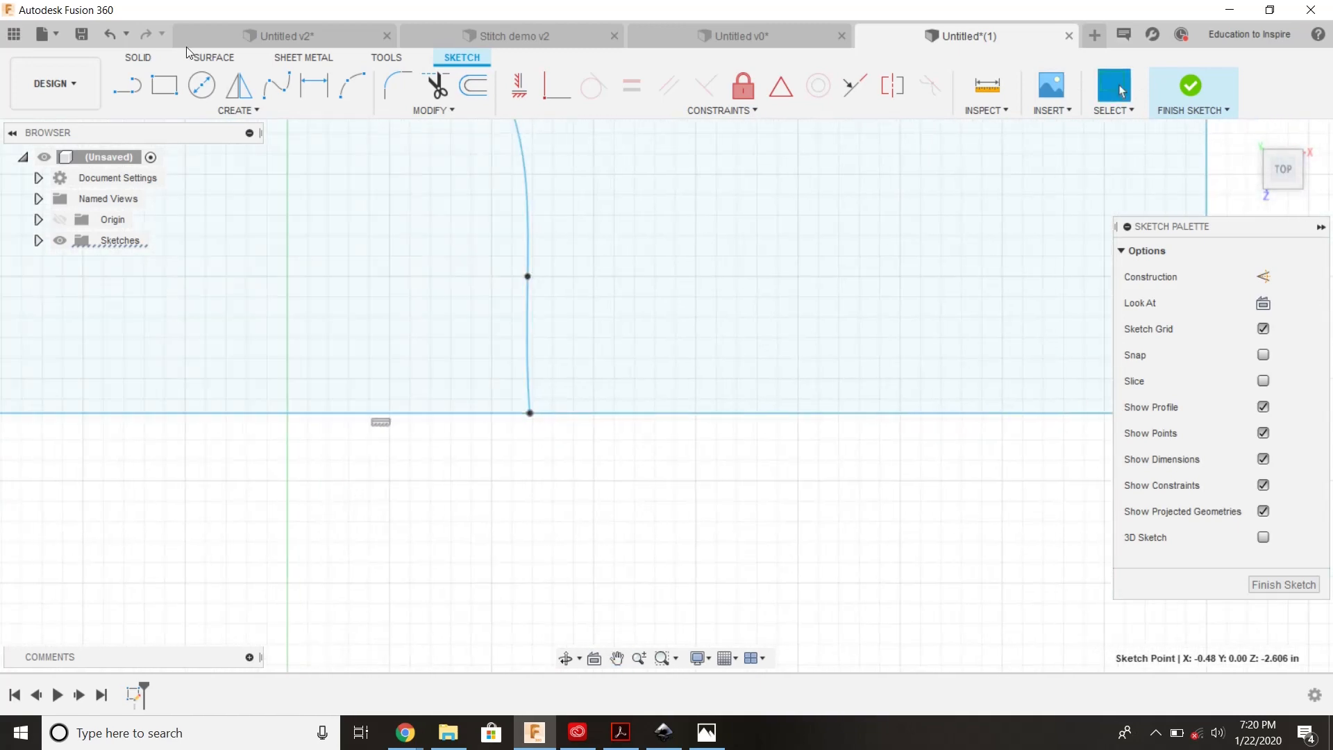
pyautogui.click(202, 86)
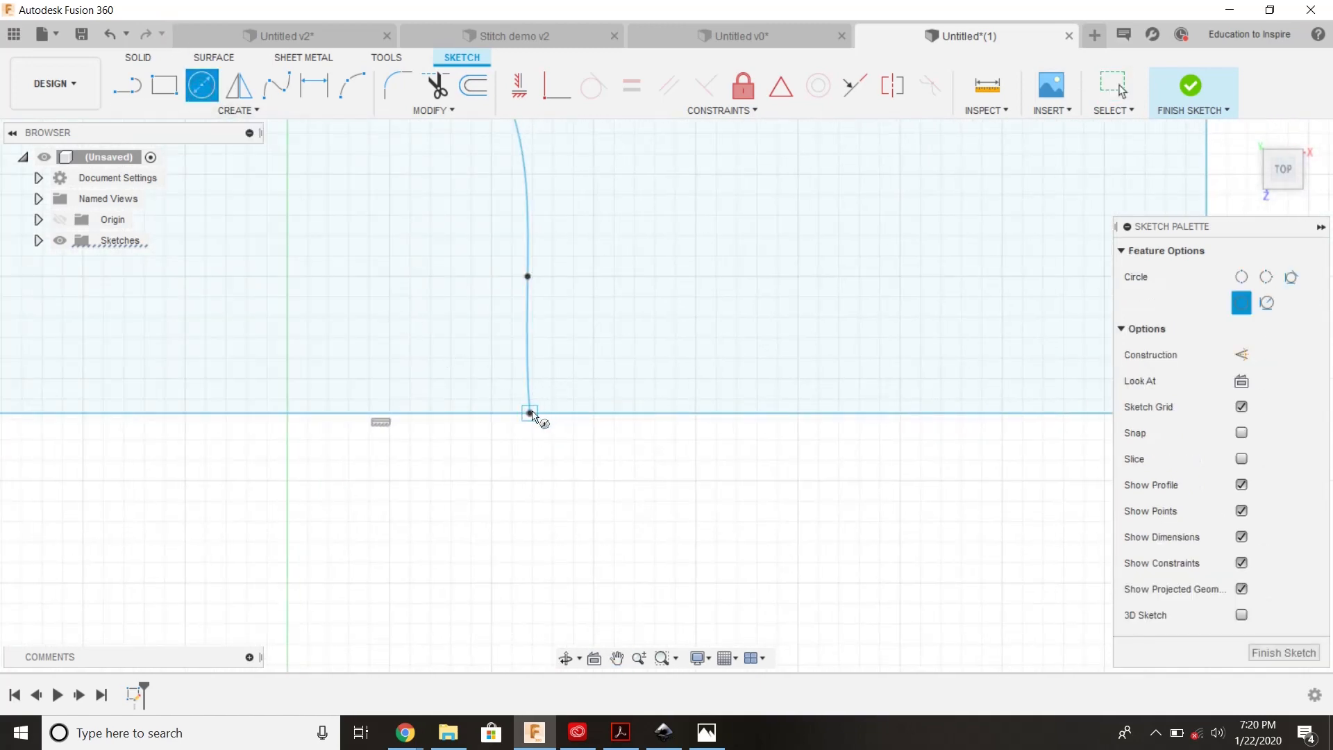
pyautogui.click(582, 369)
pyautogui.click(589, 362)
pyautogui.click(470, 370)
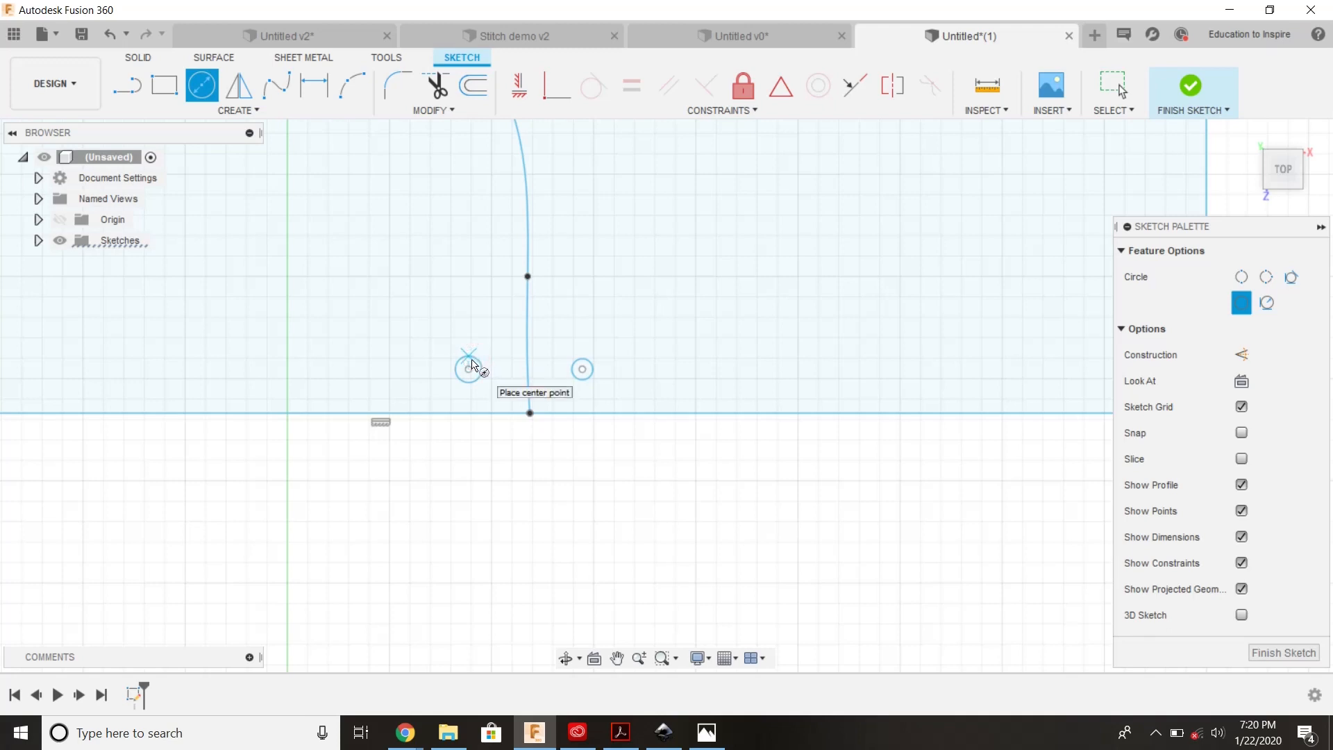
# - Dimension the diameters of both small circles beside the spline as 0.05 in
pyautogui.press('d')
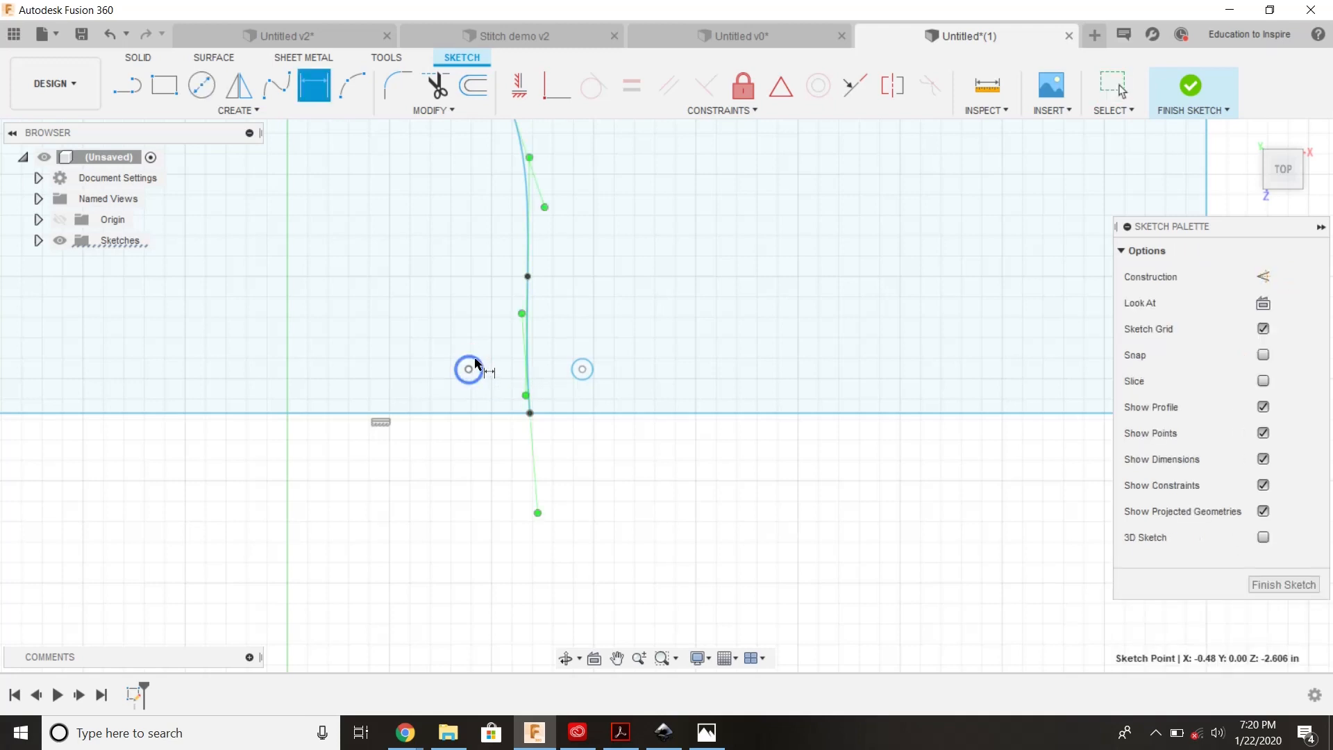
pyautogui.press('Escape')
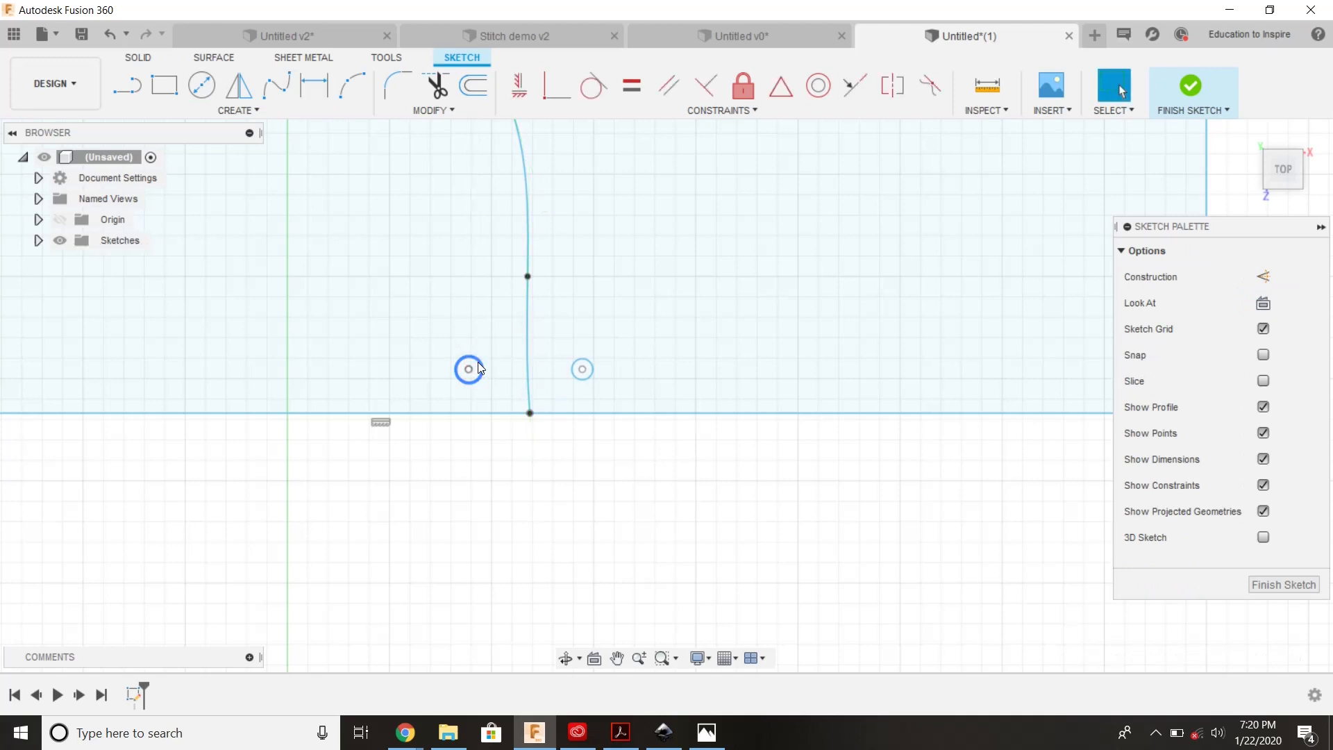
pyautogui.press('d')
pyautogui.click(479, 360)
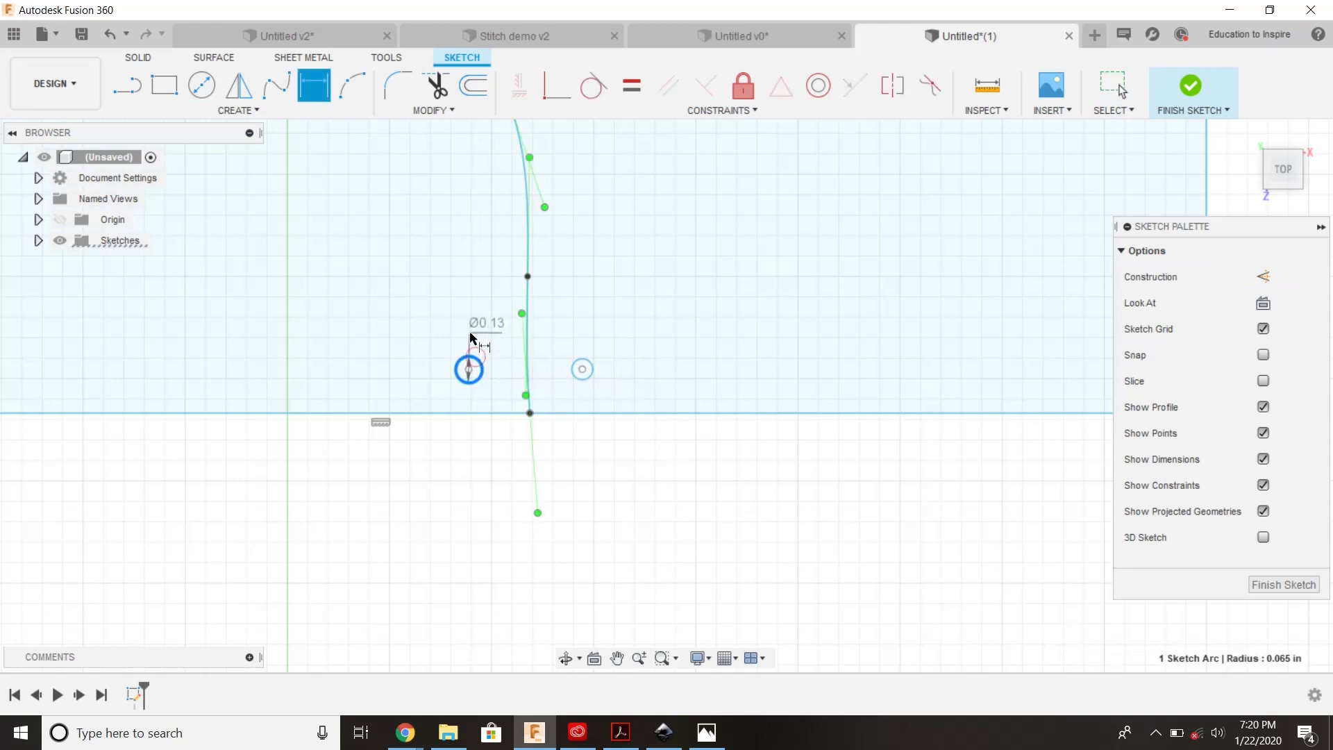
pyautogui.click(470, 338)
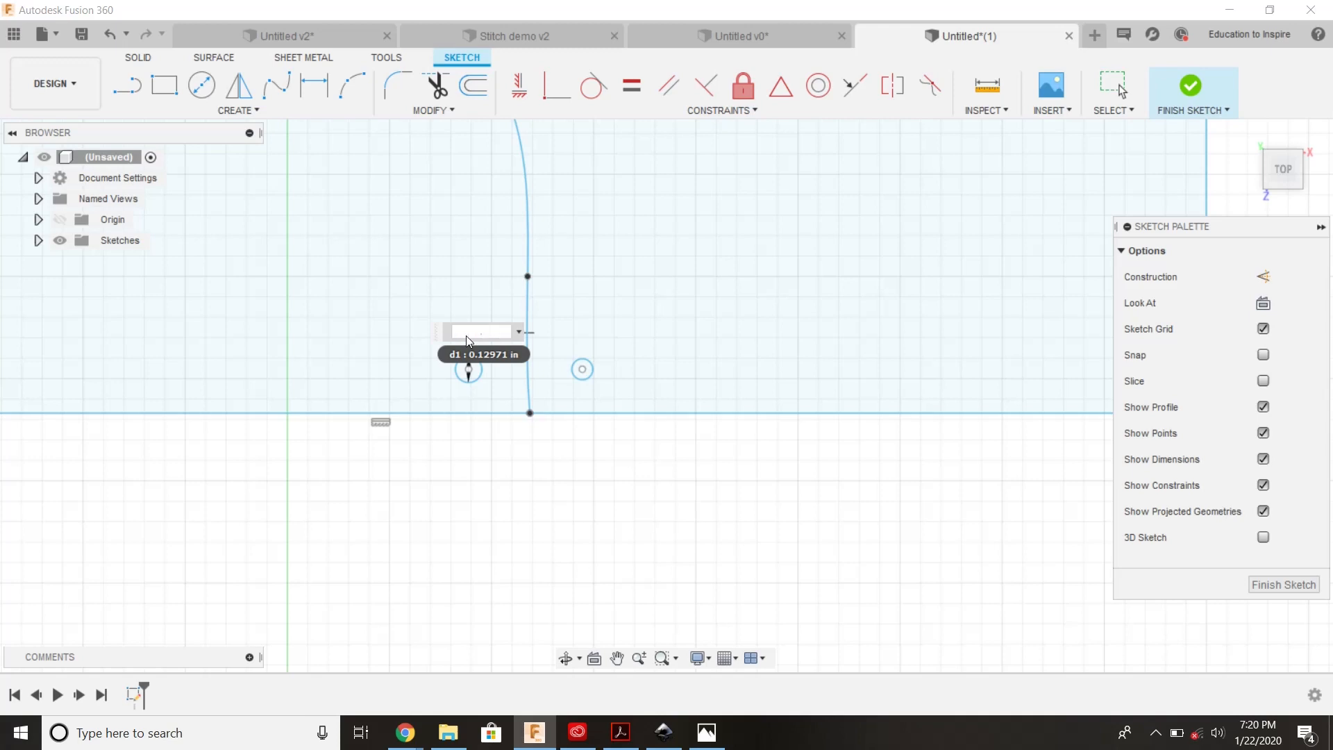
pyautogui.press('Return')
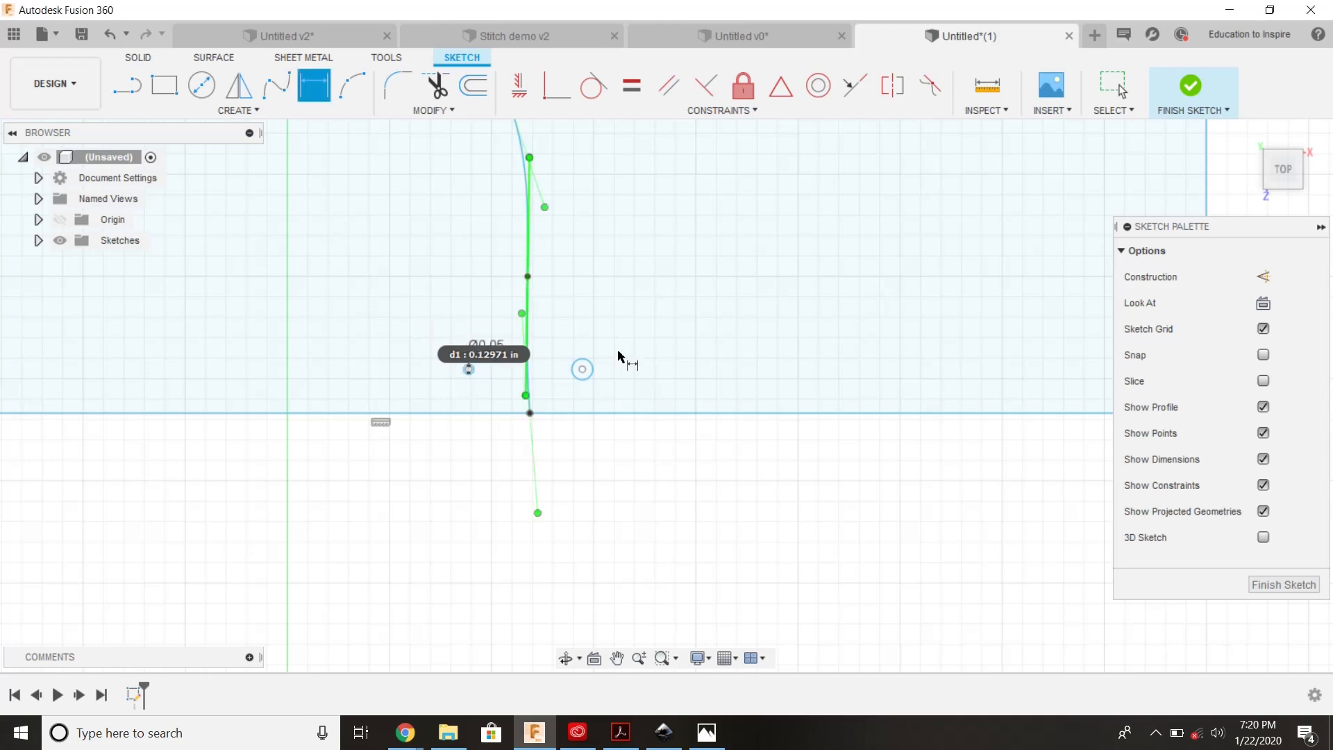
pyautogui.click(593, 371)
pyautogui.click(603, 342)
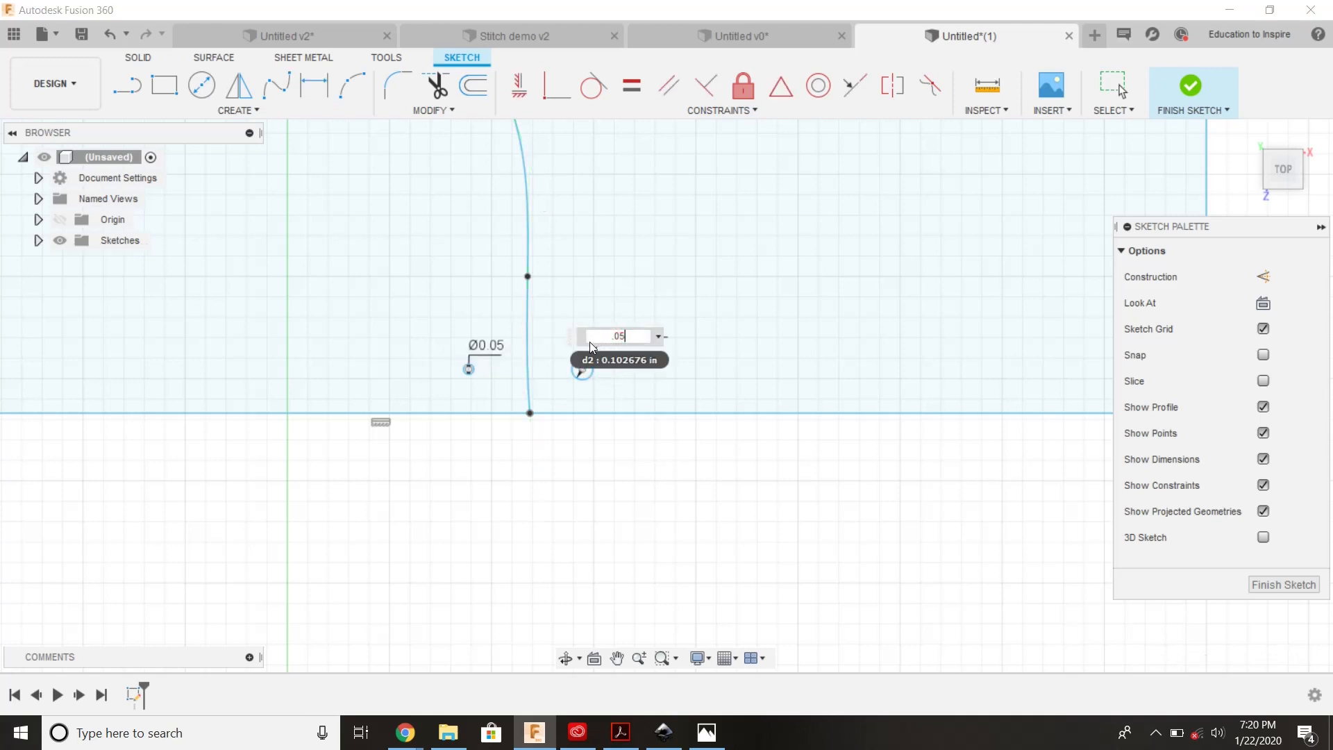
pyautogui.write('.05')
pyautogui.press('Return')
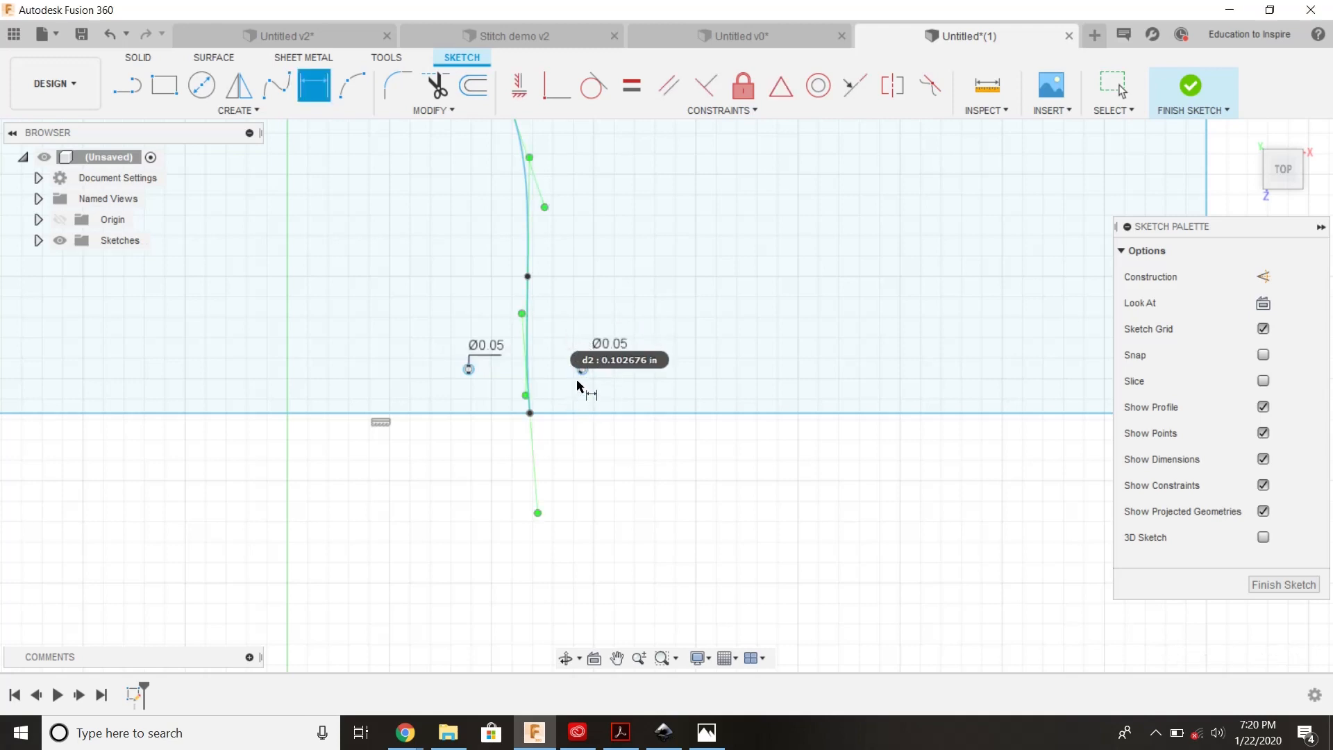
# - Dimension each circle's centre 0.125 in from the spline's lower end segment, one on each side, and finish the sketch
pyautogui.click(581, 372)
pyautogui.click(527, 372)
pyautogui.click(556, 351)
pyautogui.write('.125')
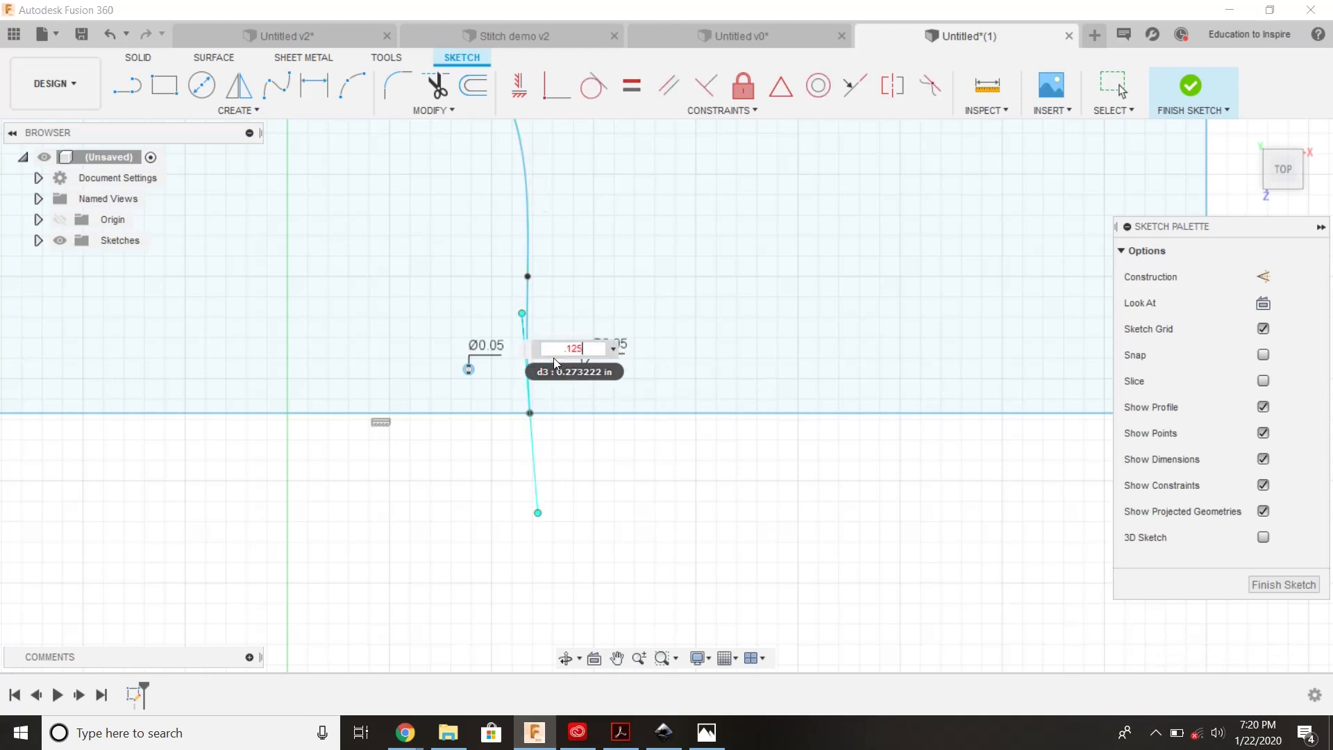
pyautogui.press('Return')
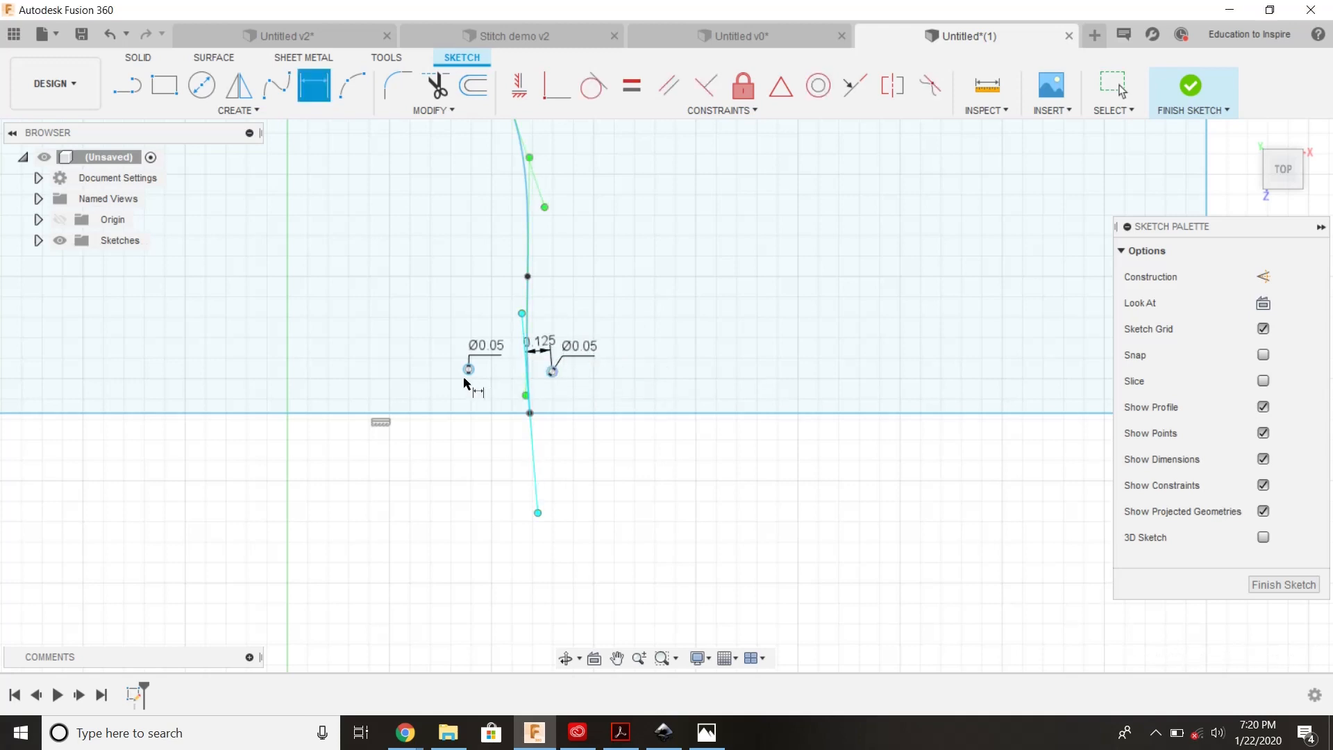
pyautogui.click(472, 373)
pyautogui.click(528, 375)
pyautogui.click(505, 331)
pyautogui.write('.12')
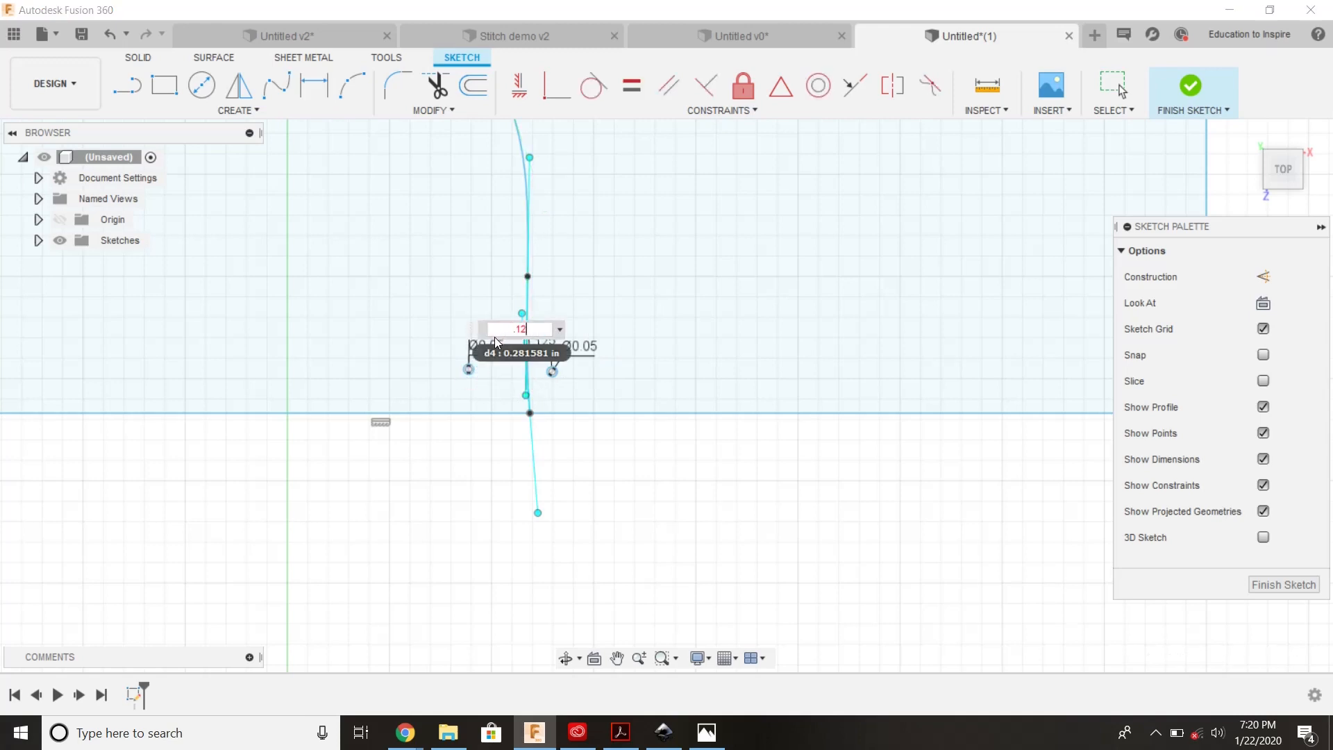
pyautogui.write('5')
pyautogui.press('Return')
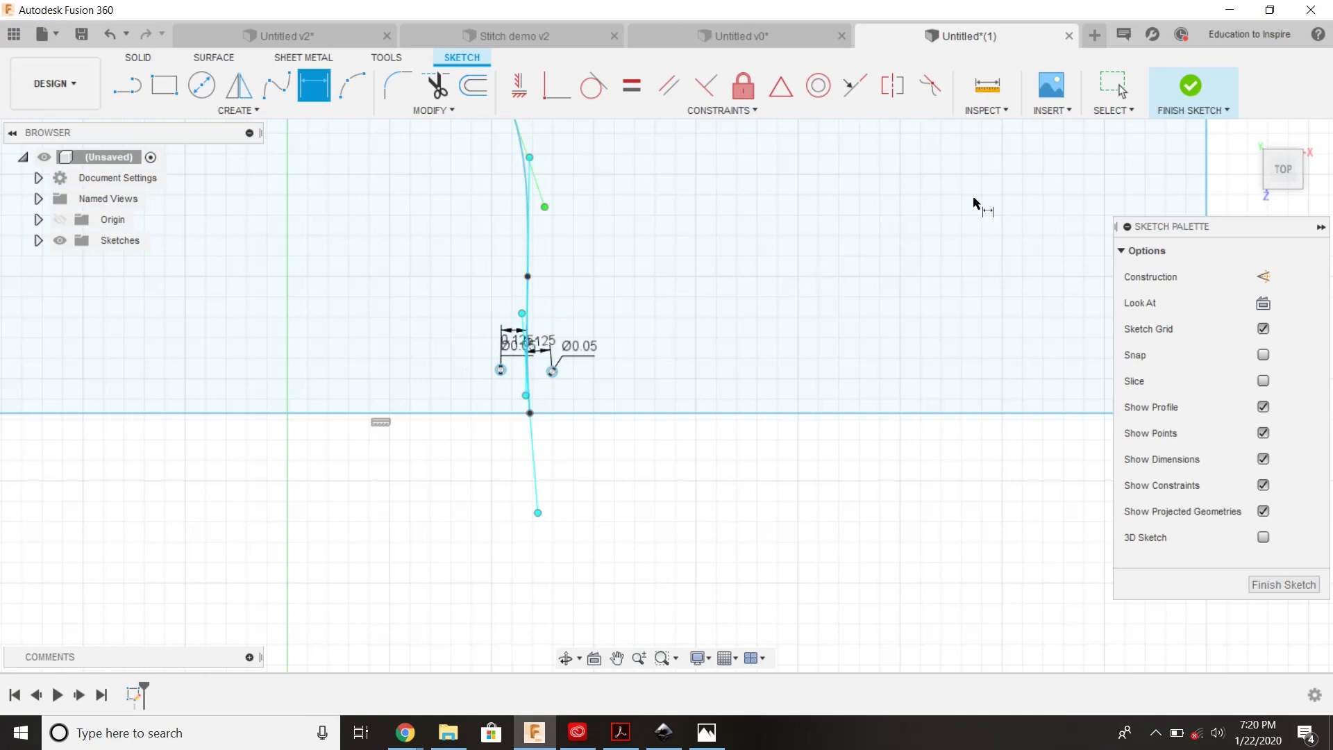
pyautogui.click(1191, 84)
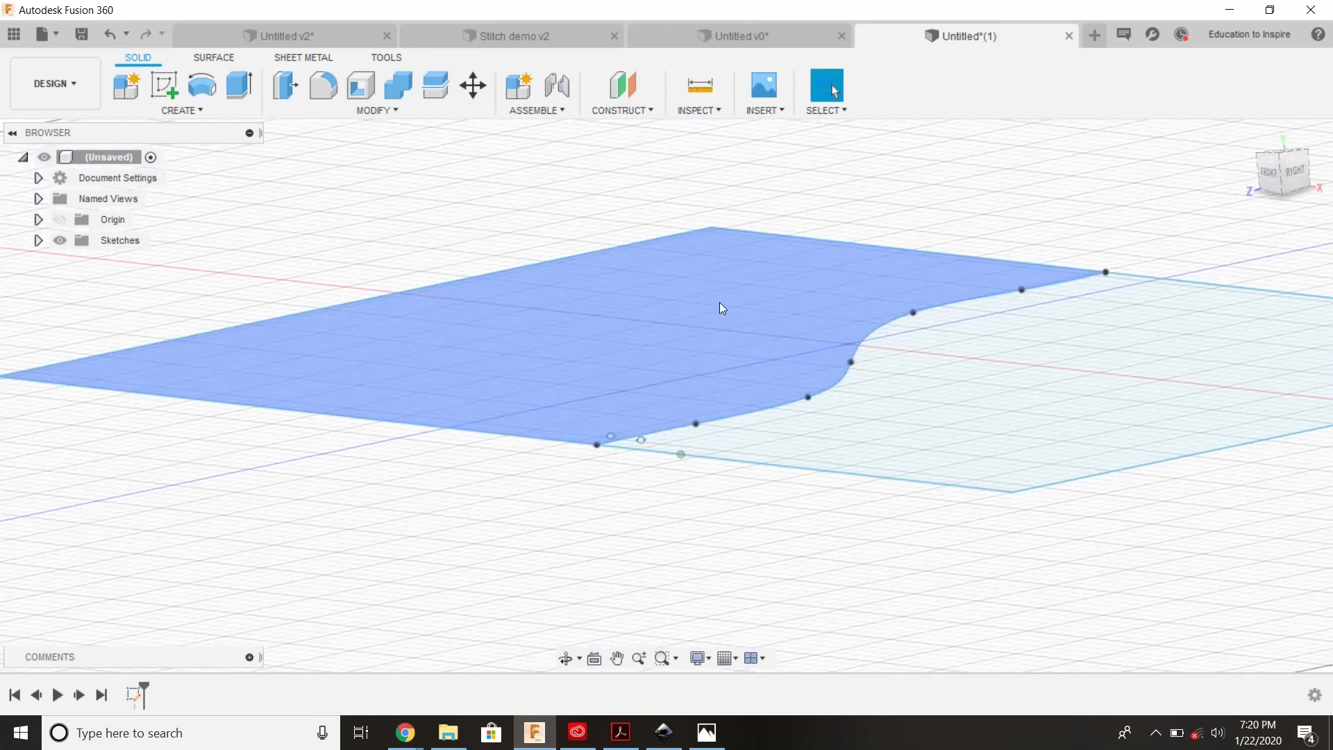
# - Extrude the profile on the left side of the spline 0.1 in as a new body, leaving out its small circle
pyautogui.click(1247, 137)
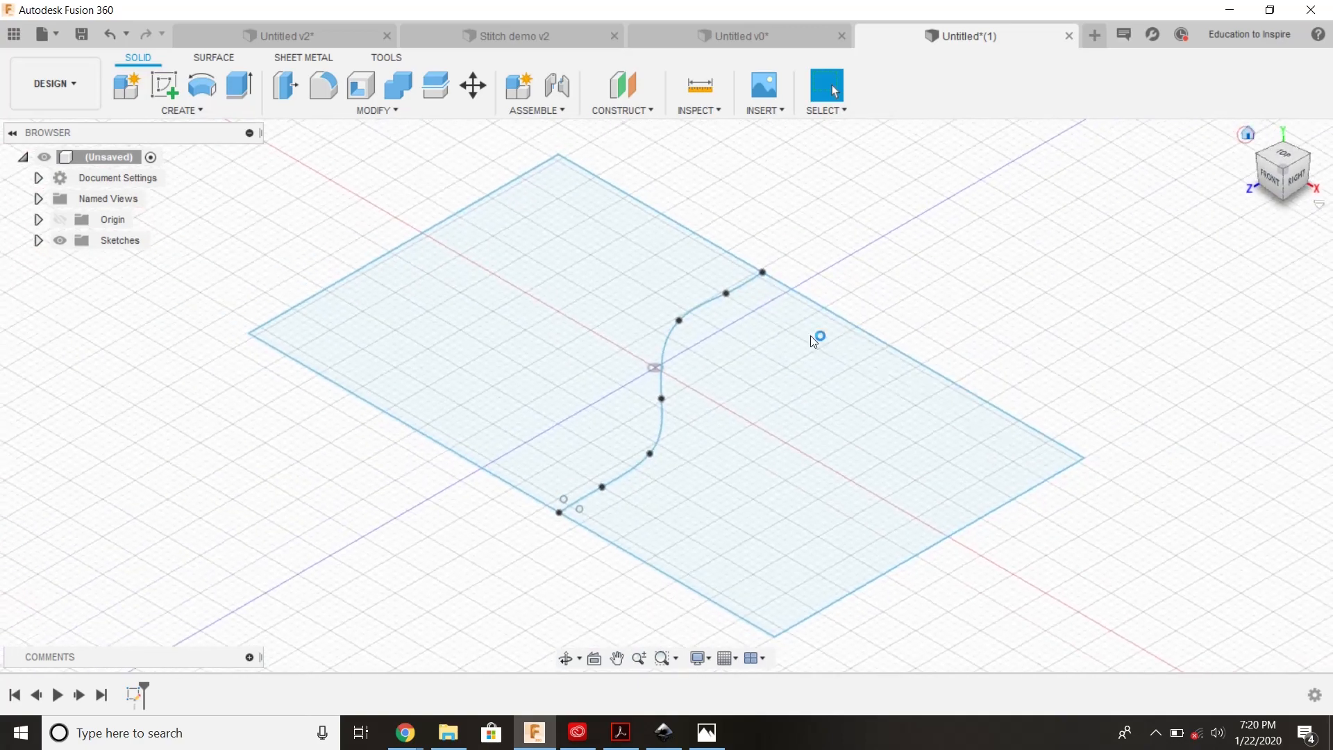
pyautogui.click(231, 85)
pyautogui.click(536, 337)
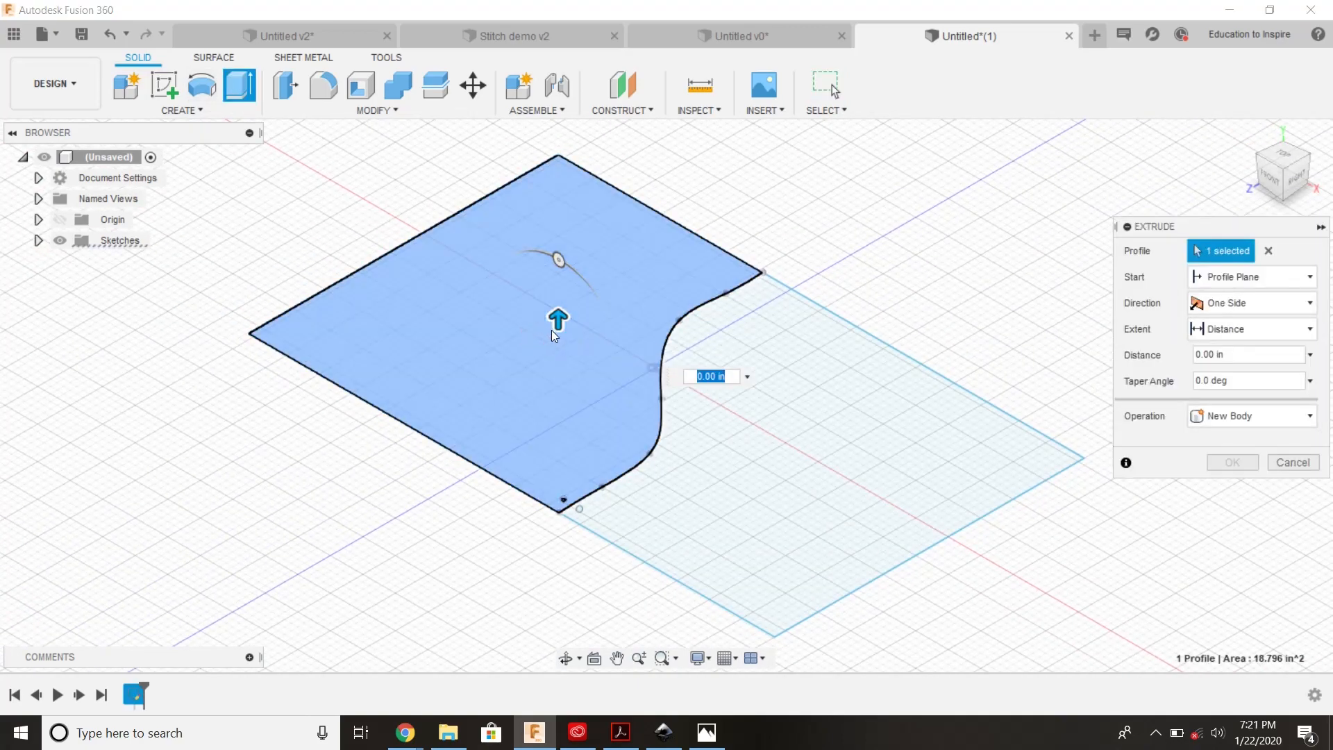
pyautogui.write('.1')
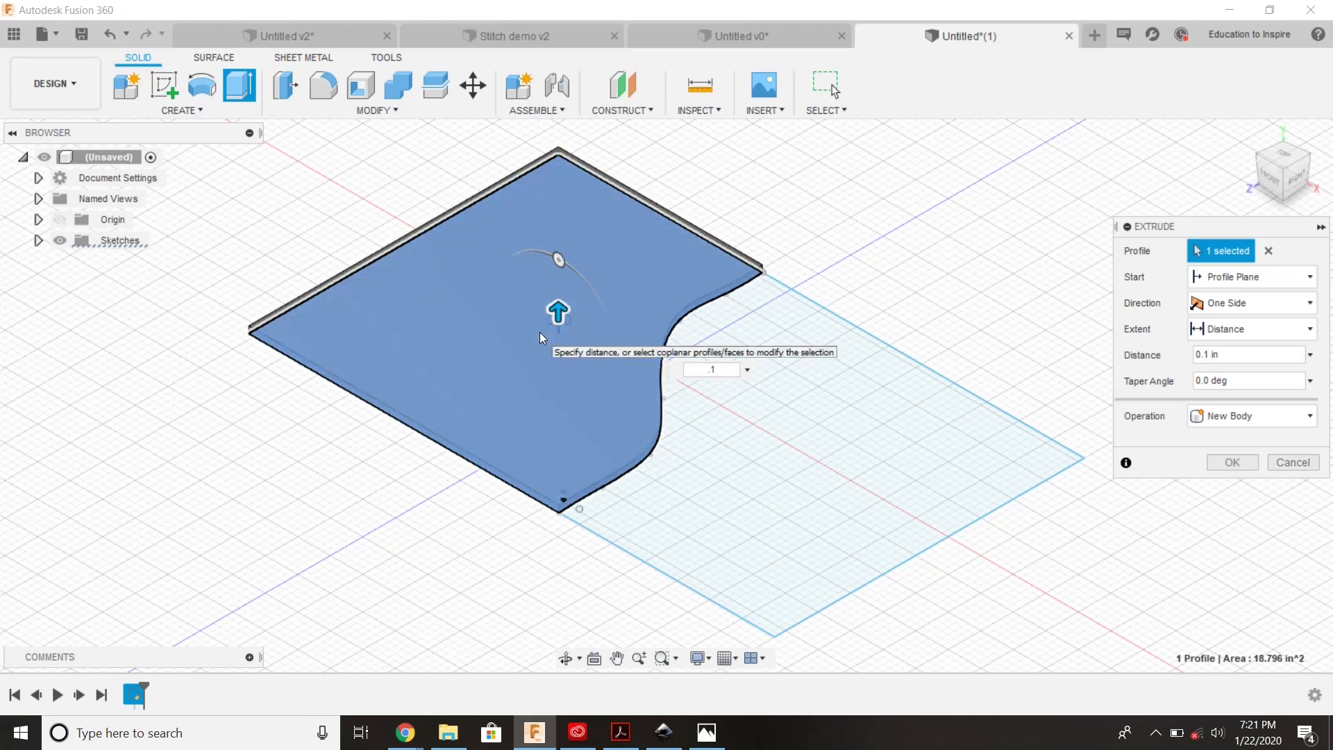
pyautogui.press('Return')
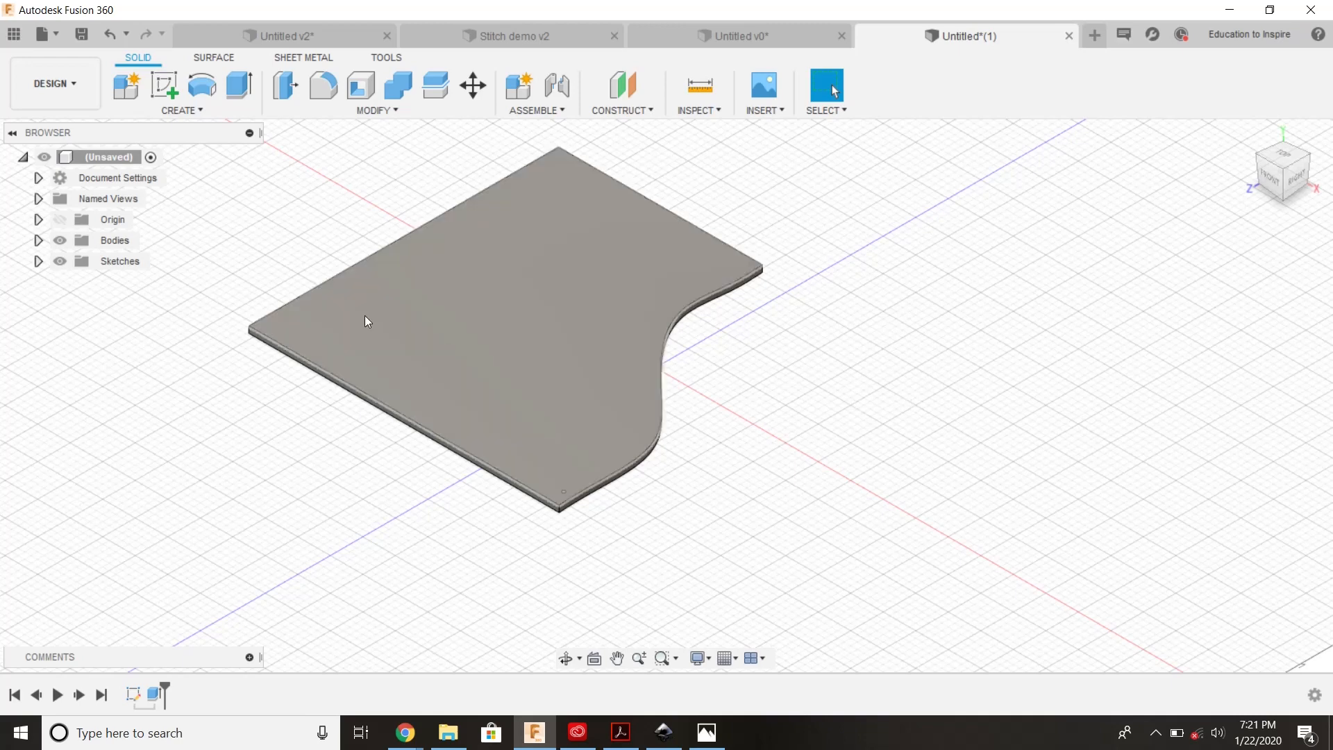
# - Show Sketch1 again and extrude the profile on the spline's other side 0.1 in as a new body, leaving out its circle
pyautogui.click(38, 261)
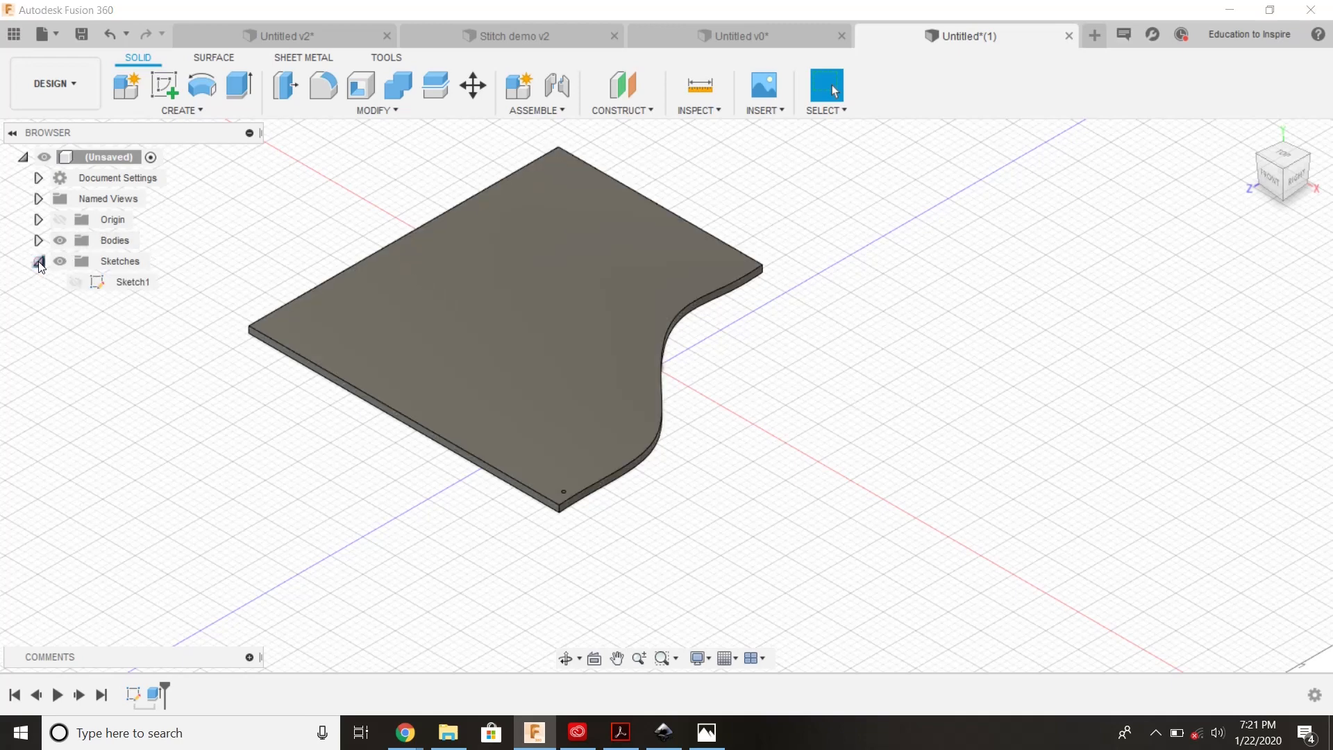
pyautogui.click(76, 283)
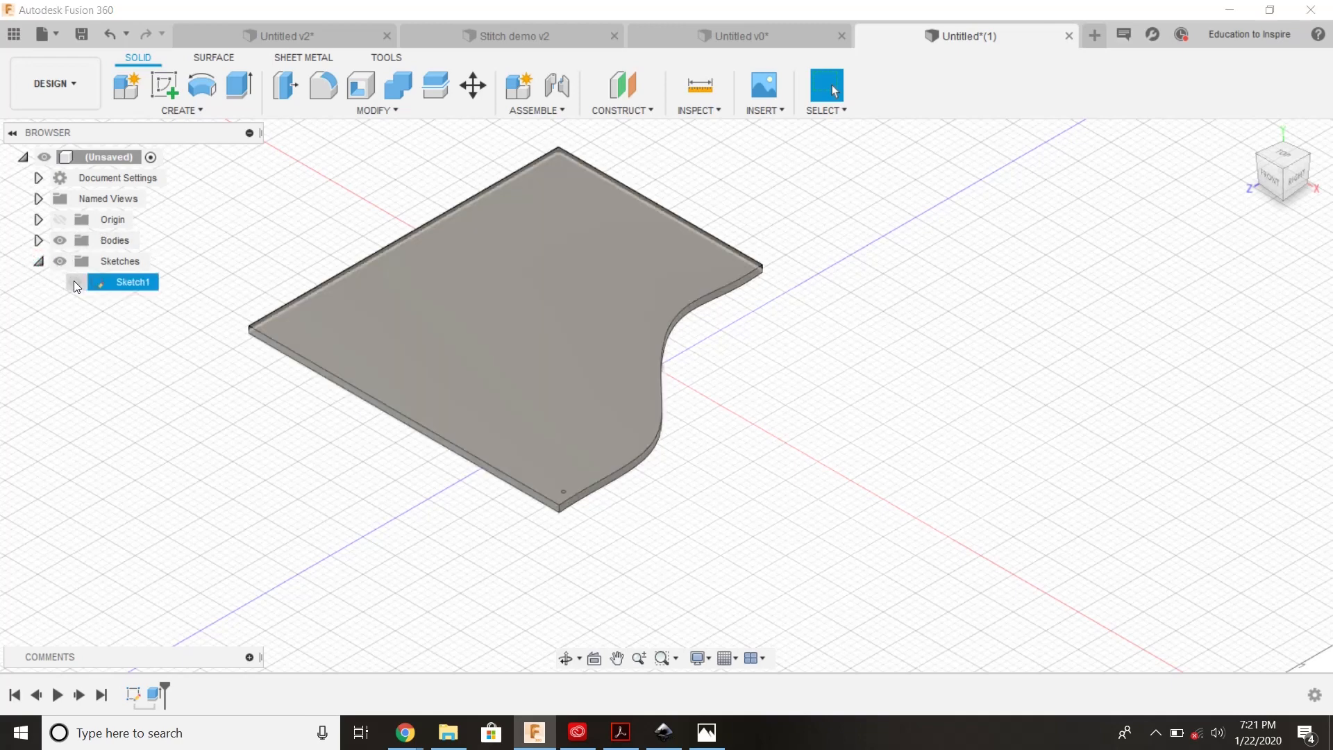
pyautogui.click(75, 281)
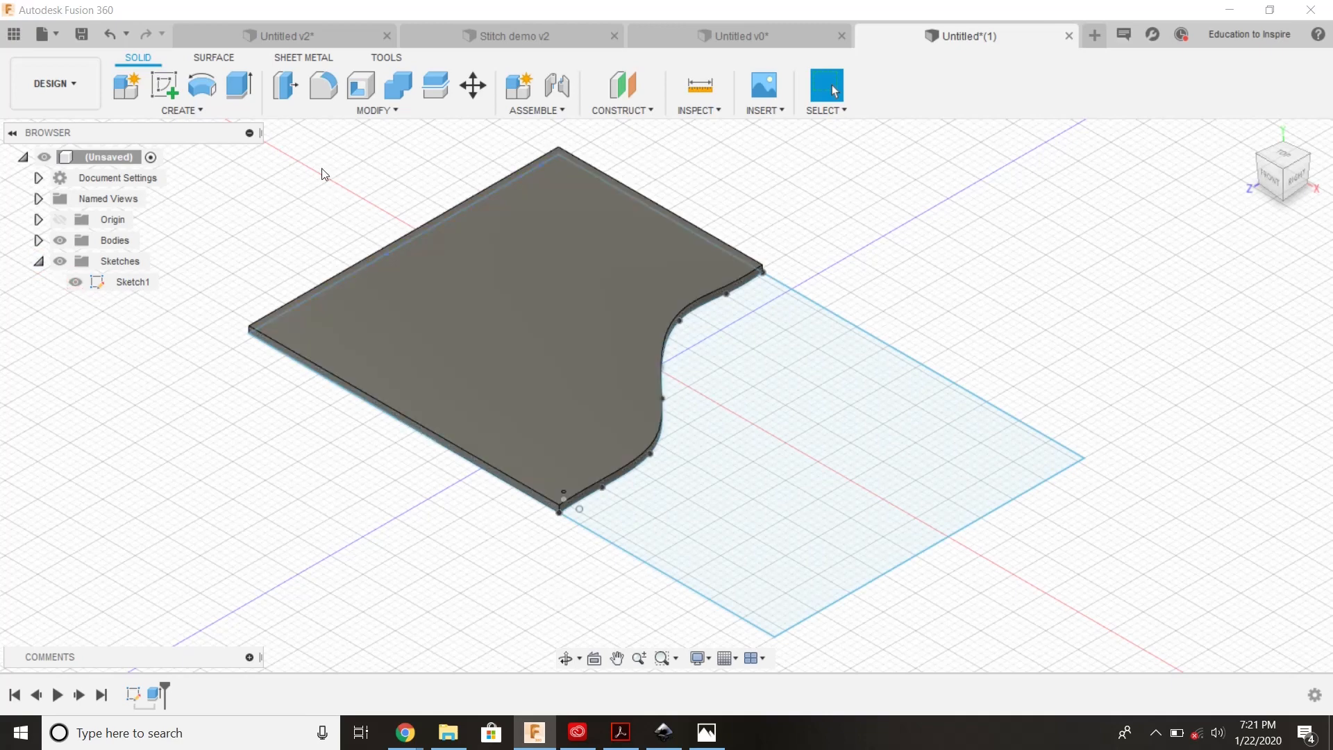
pyautogui.click(239, 86)
pyautogui.click(785, 455)
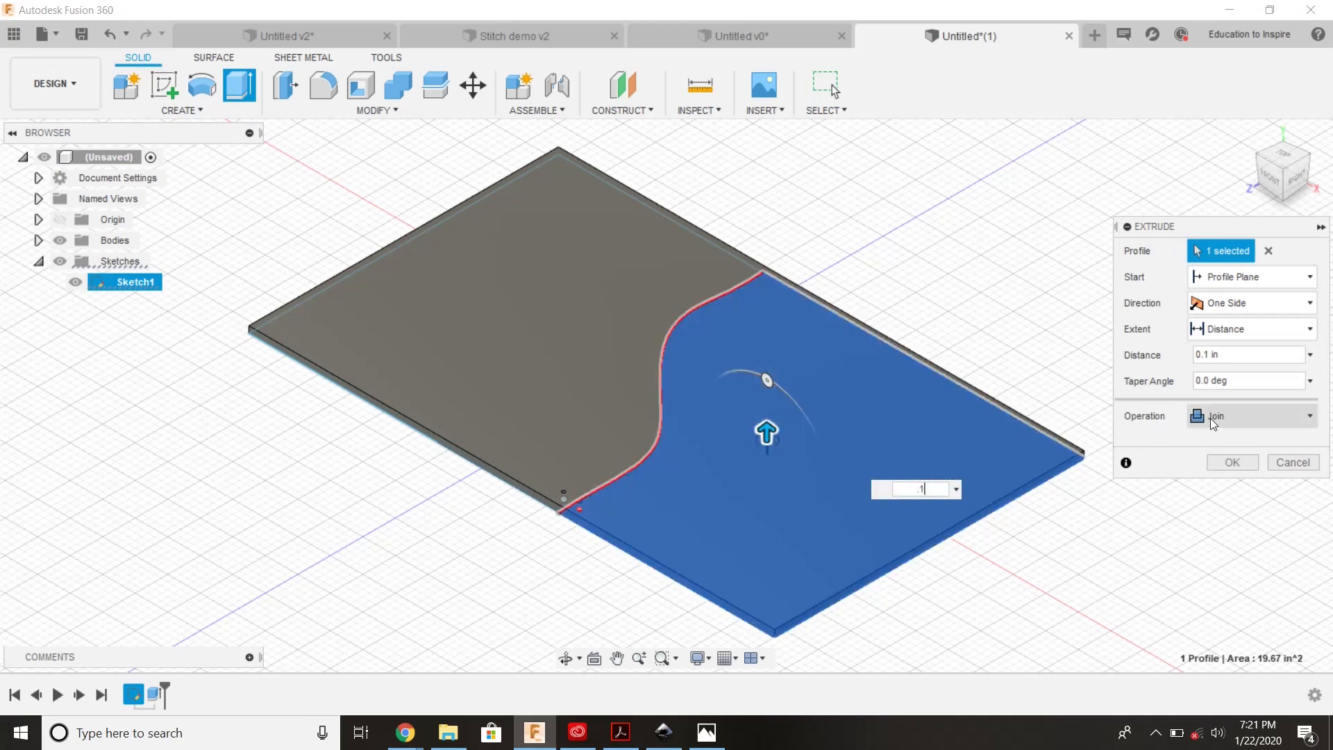
pyautogui.click(1212, 415)
pyautogui.click(1226, 502)
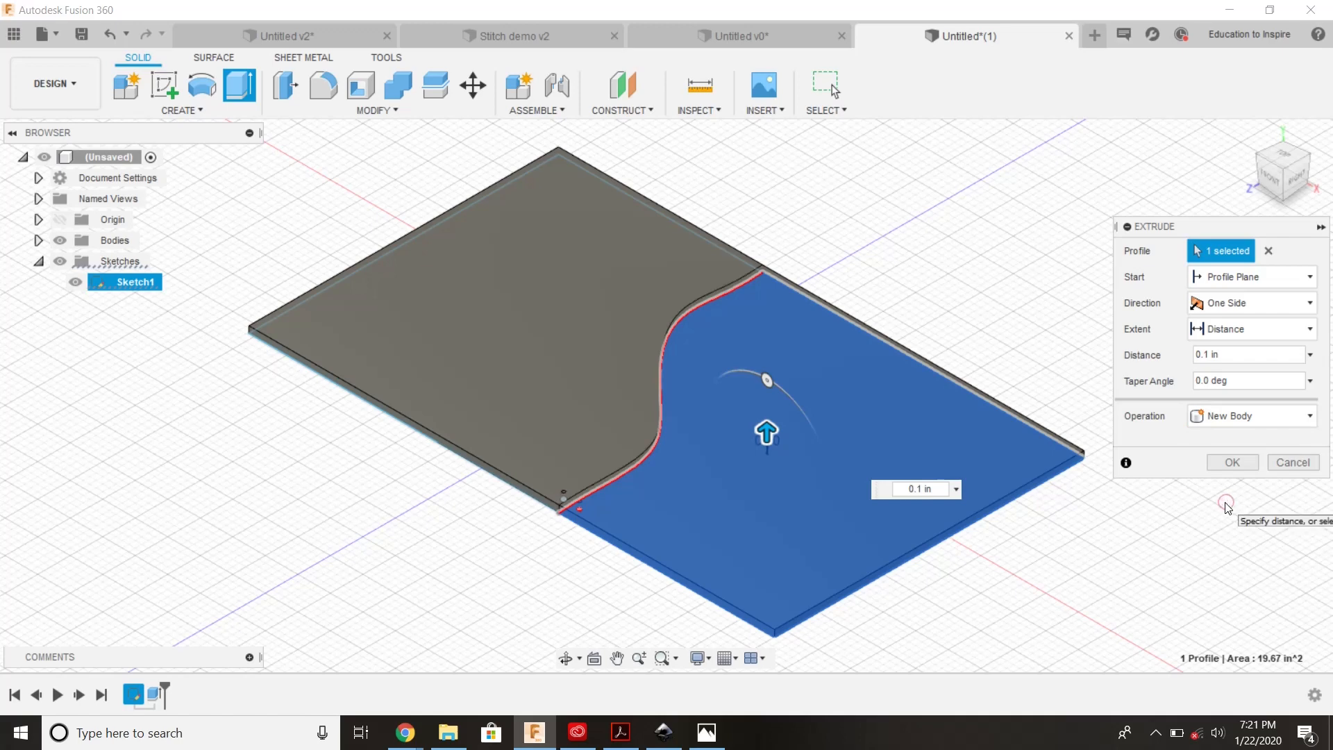
pyautogui.click(1238, 460)
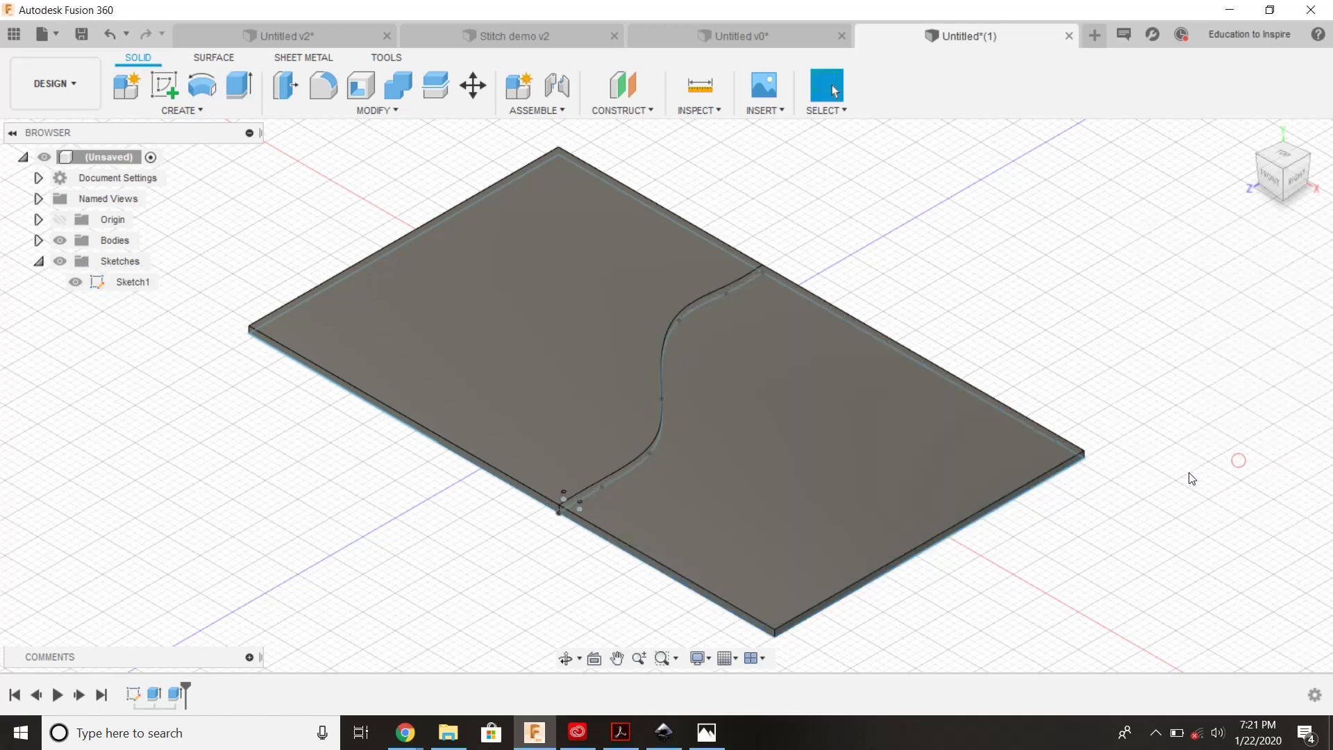
# - Hide Sketch1 and toggle Body1's visibility off and on to check that the two plates are separate bodies
pyautogui.click(75, 281)
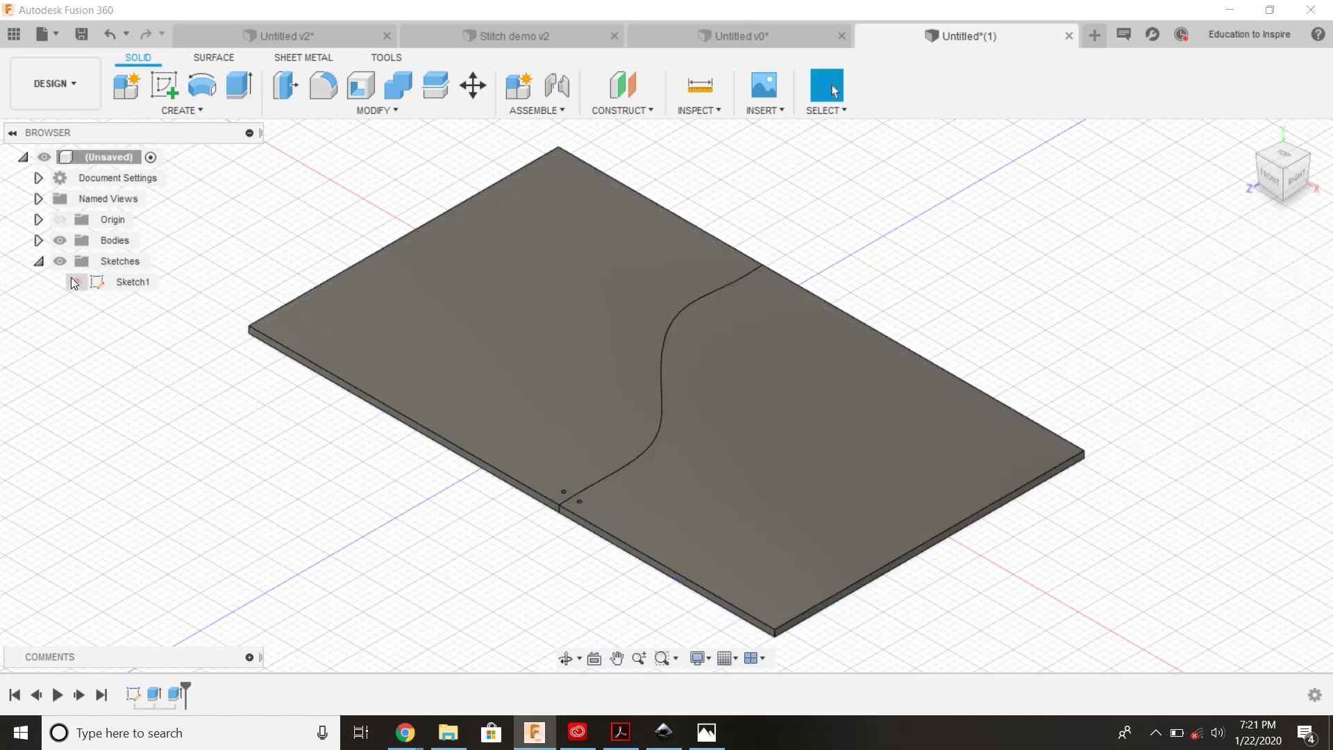
pyautogui.click(38, 240)
pyautogui.click(73, 262)
pyautogui.click(73, 261)
# - Start a Pattern on Path of the two small hole faces, using the curved seam edge between the plates as the path
pyautogui.scroll(5, 566, 512)
pyautogui.scroll(3, 576, 507)
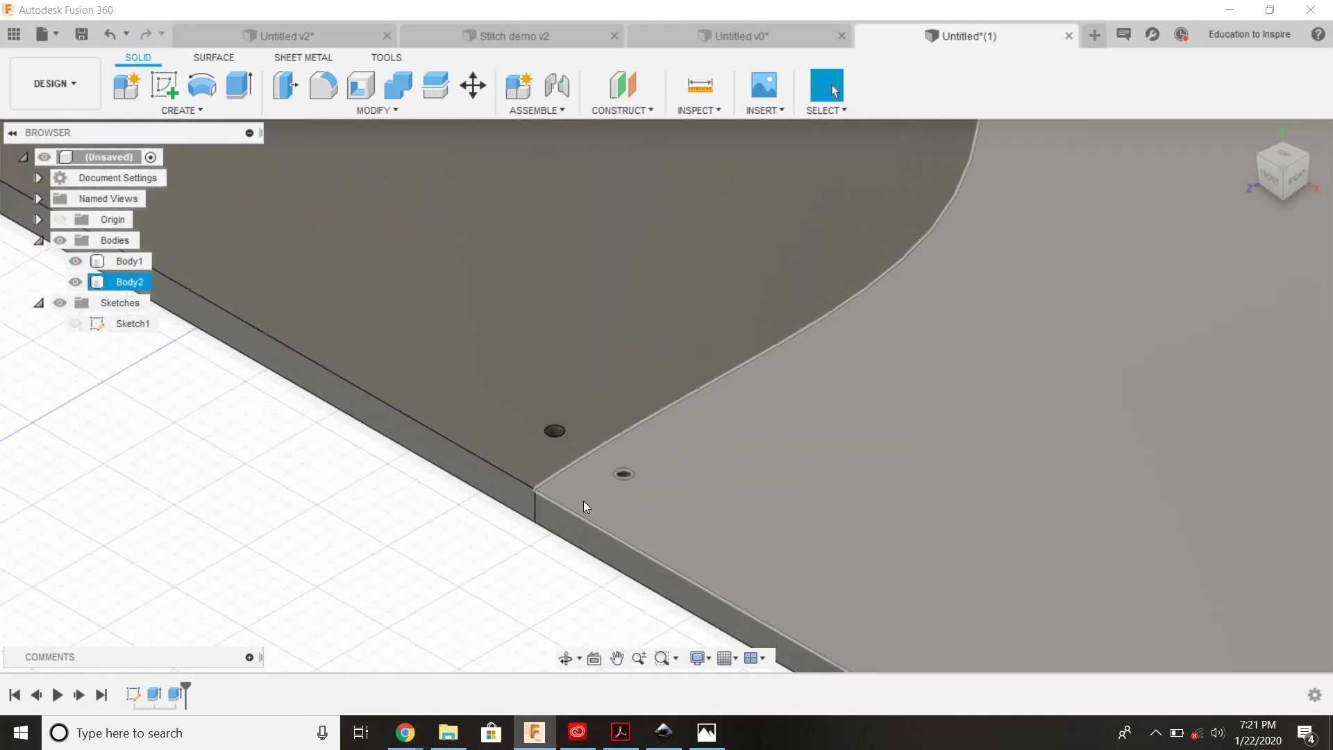
pyautogui.click(211, 114)
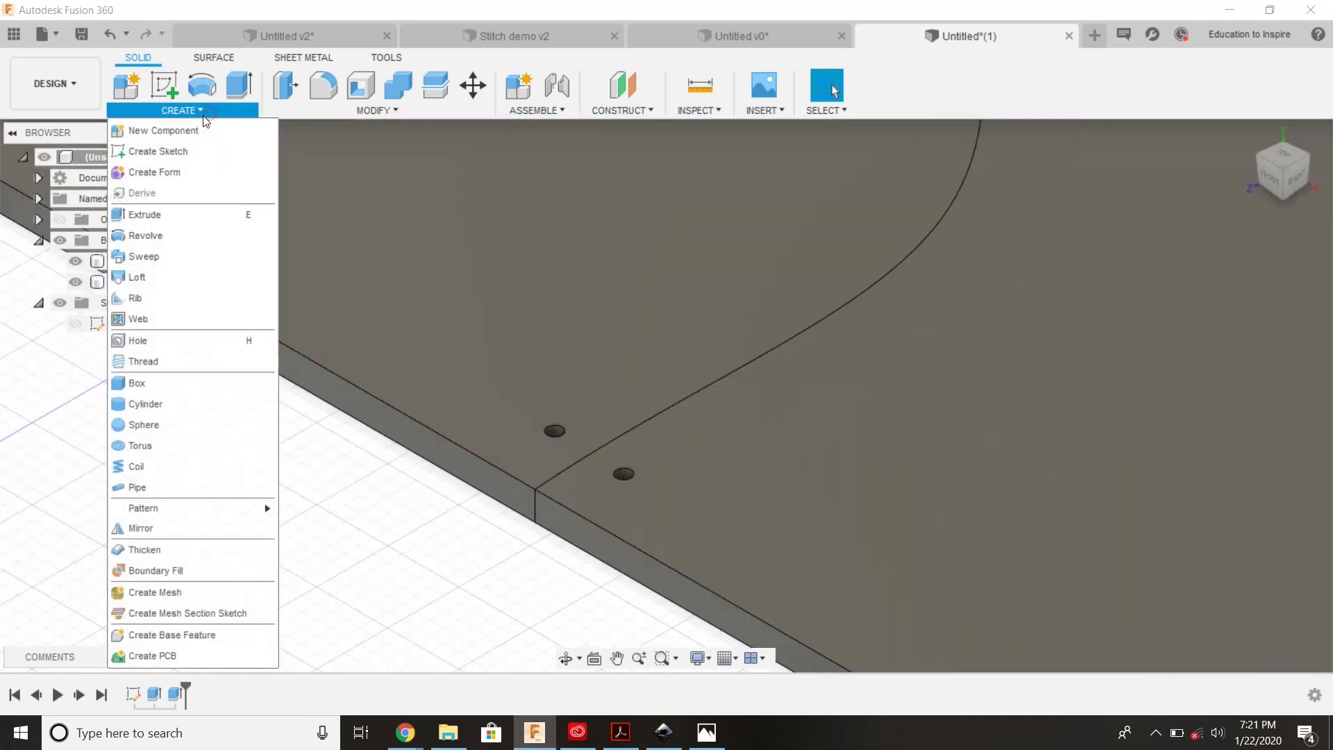
pyautogui.moveTo(223, 510)
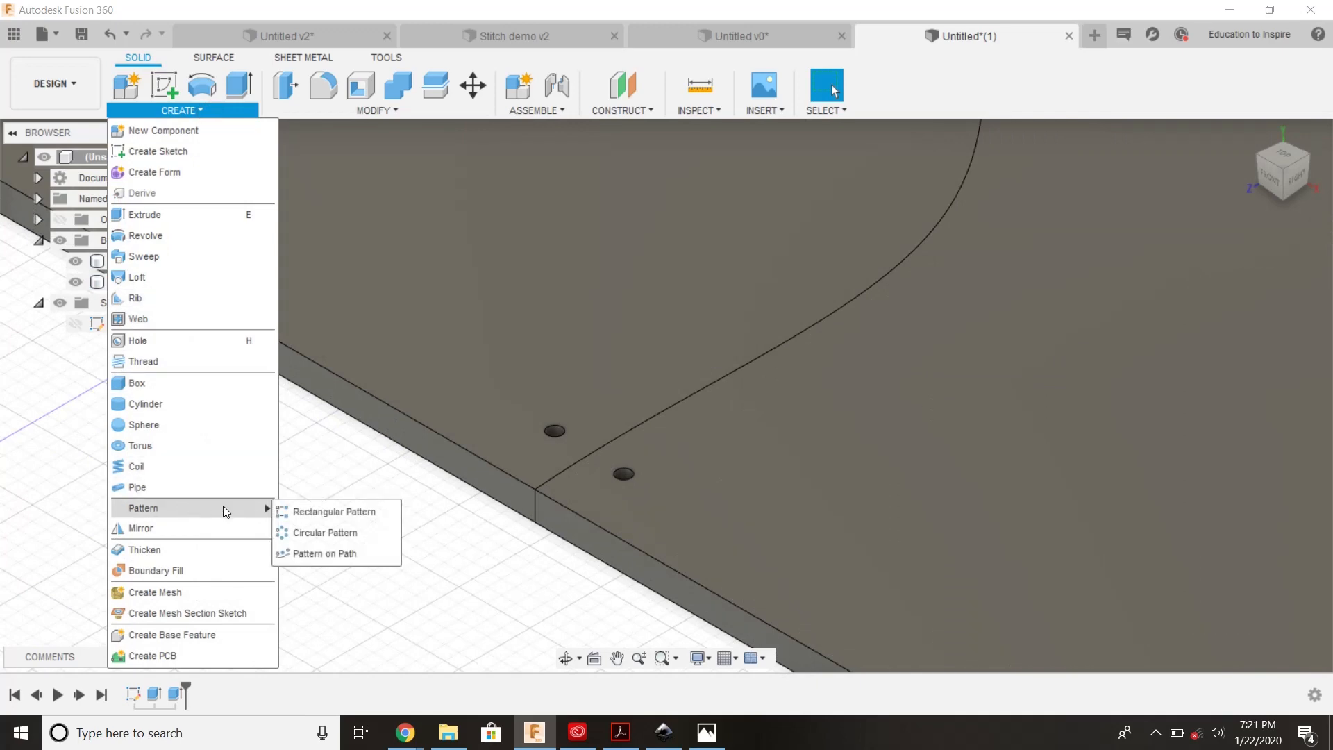
pyautogui.click(344, 554)
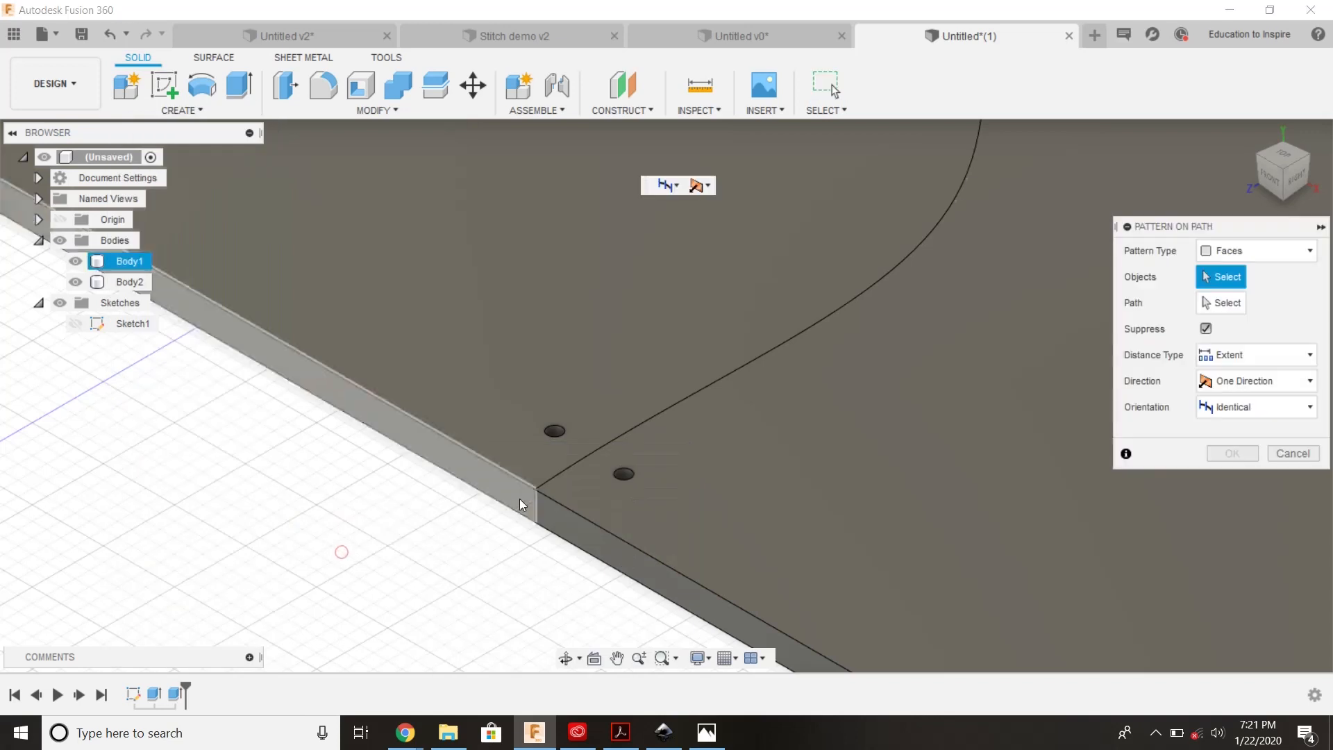
pyautogui.click(552, 435)
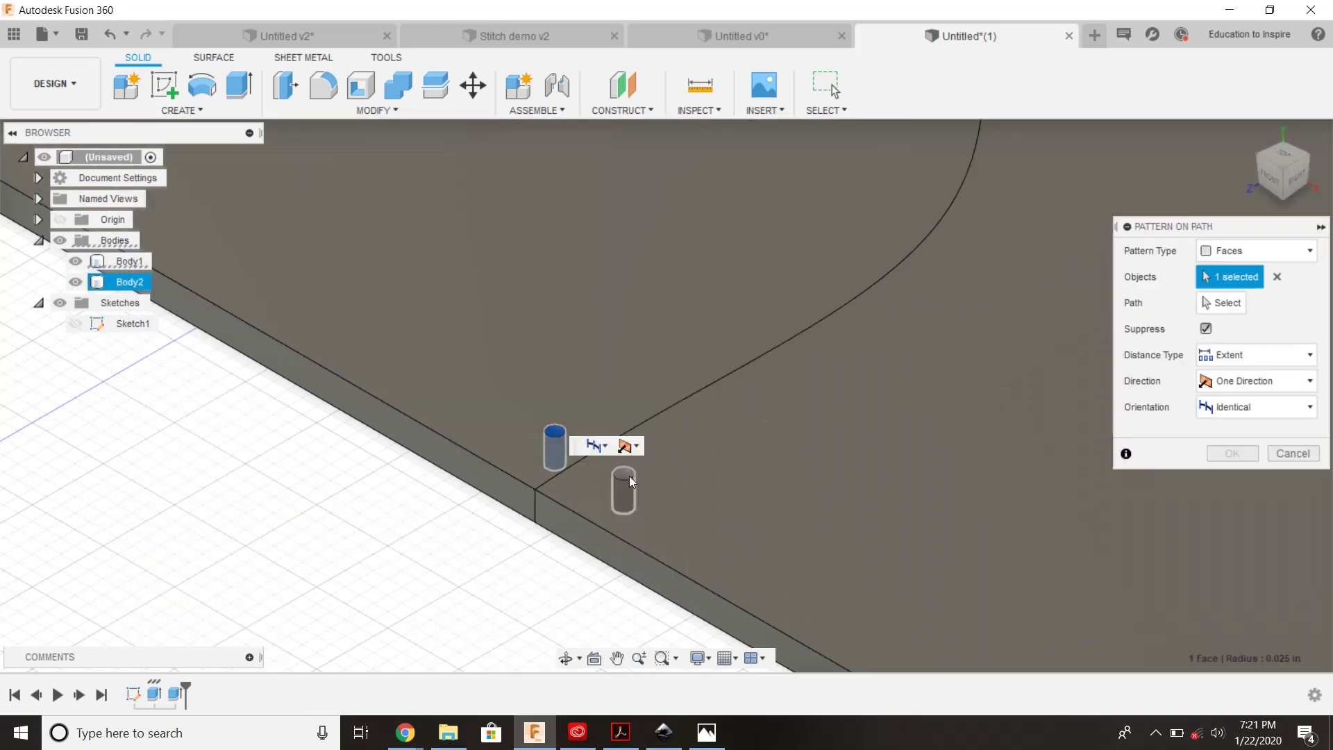
pyautogui.click(624, 475)
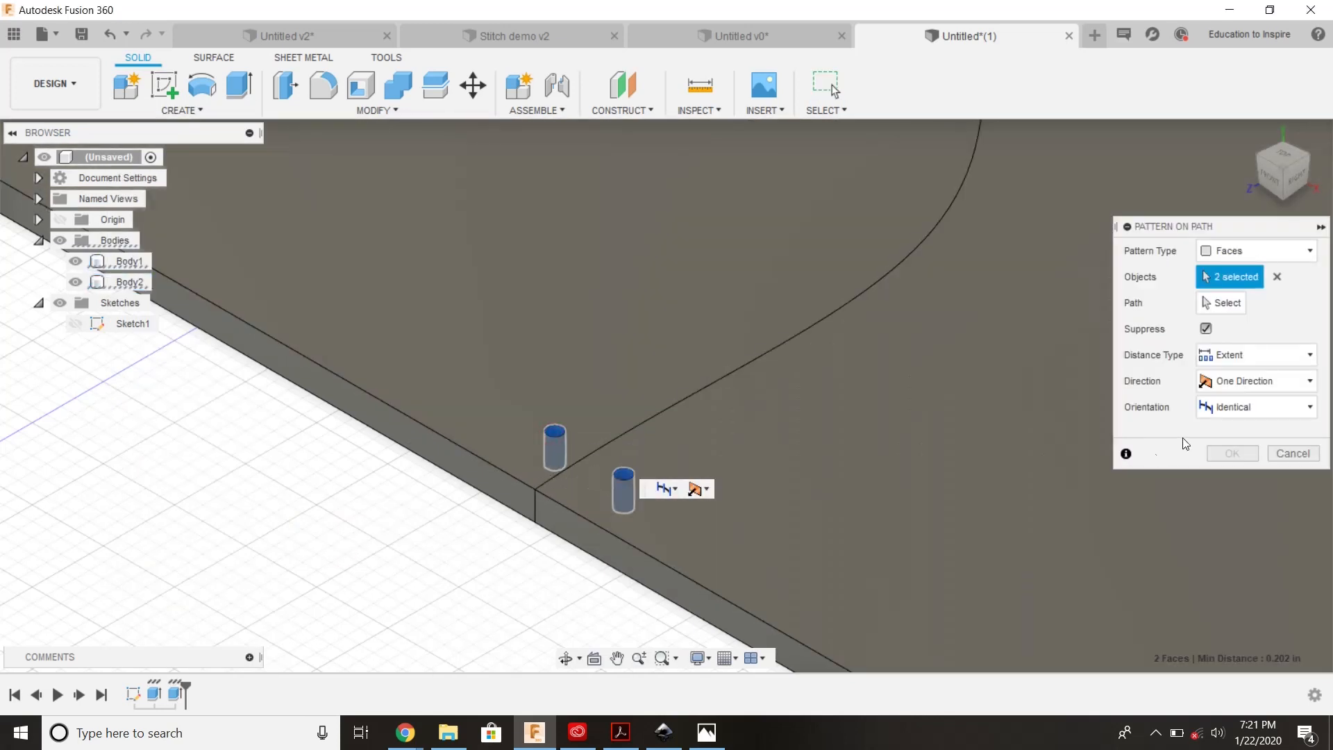
pyautogui.click(1217, 303)
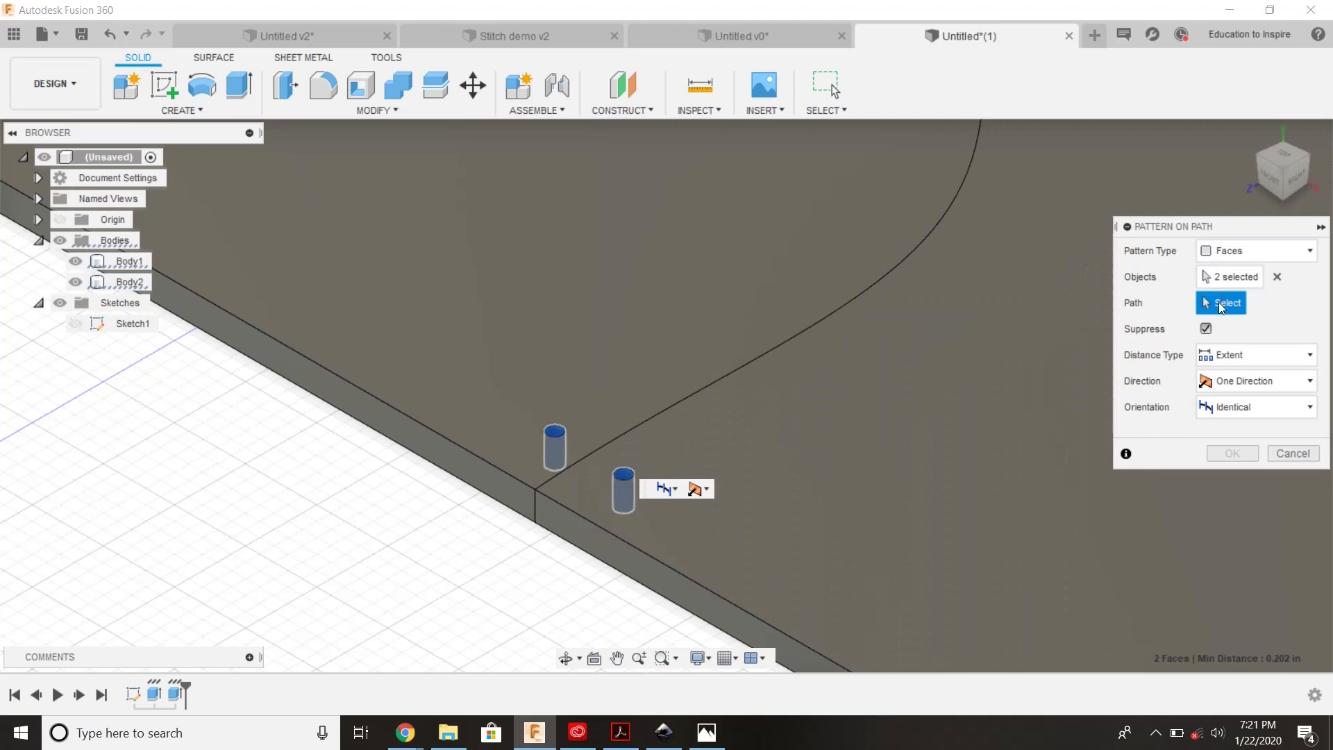
pyautogui.click(787, 347)
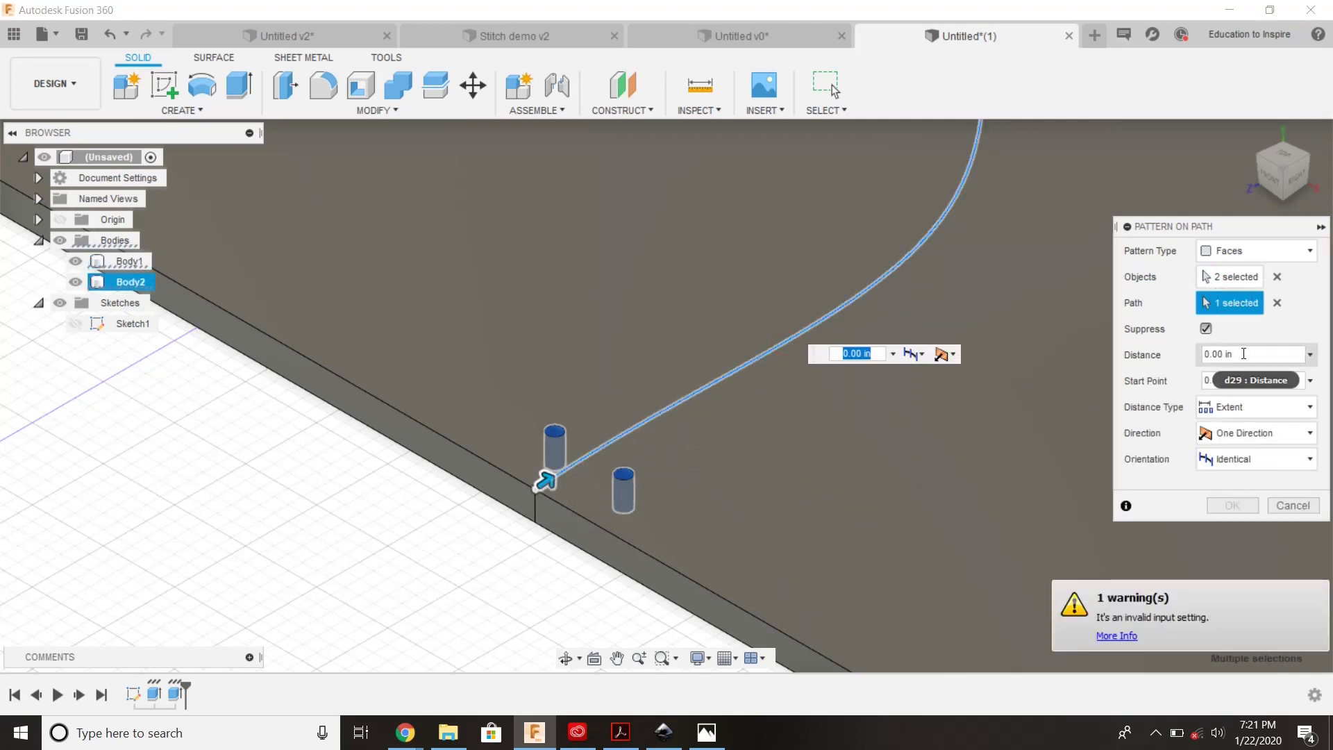
# - Set the path pattern's distance type to Spacing with a 0.25 in distance and a quantity of 20
pyautogui.click(1247, 407)
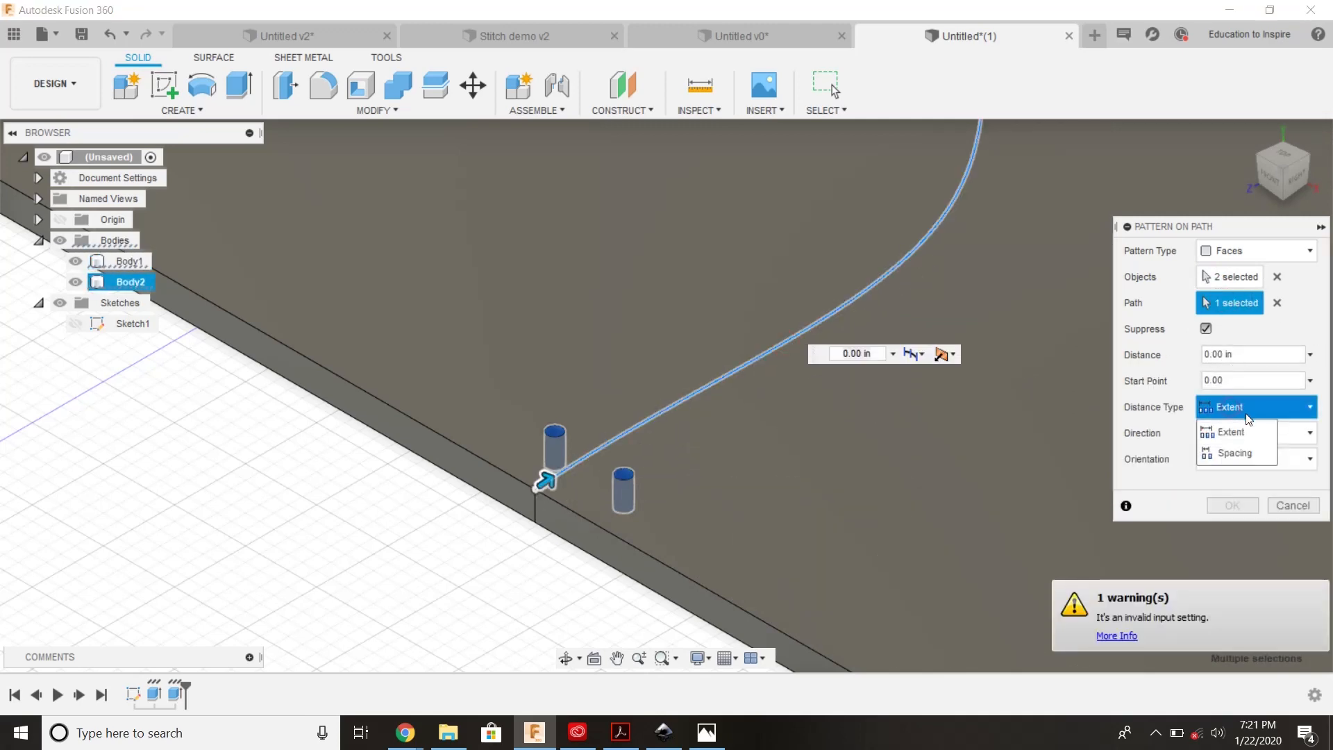
pyautogui.click(1240, 454)
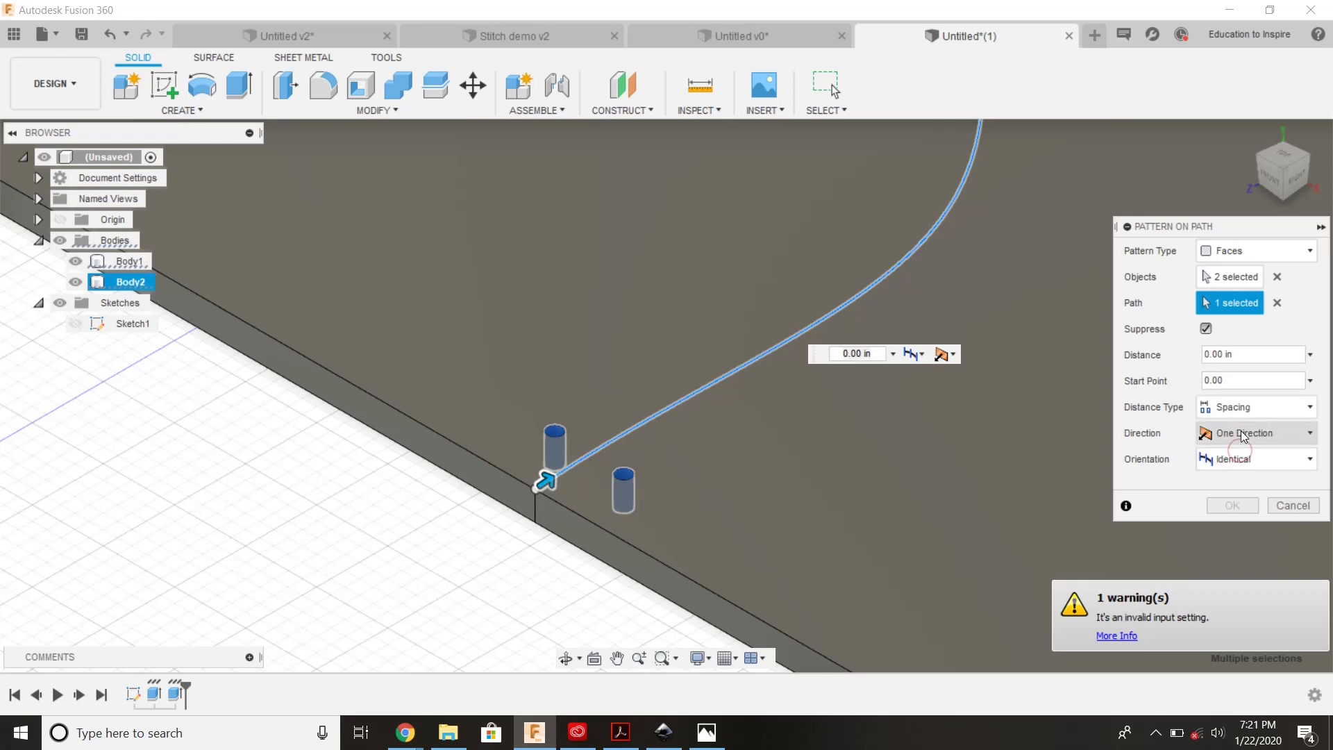
pyautogui.click(1223, 355)
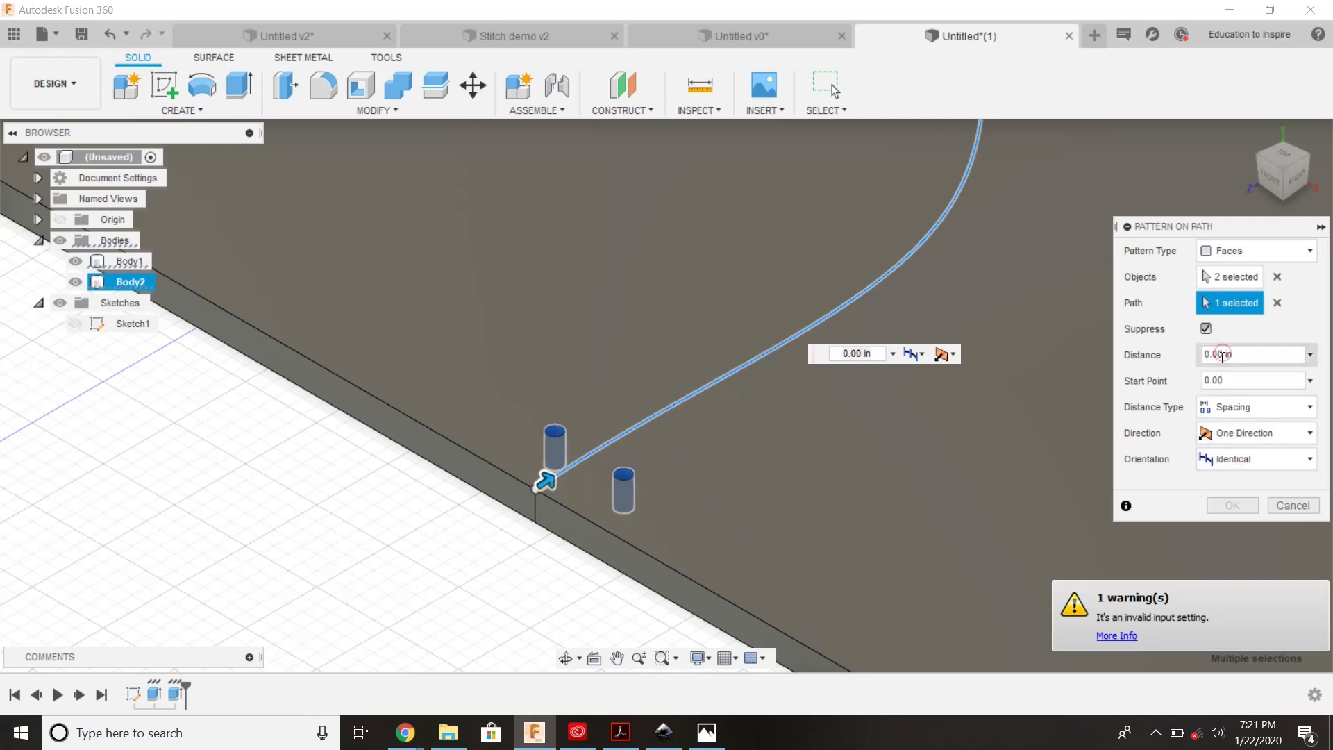
pyautogui.moveTo(1214, 357); pyautogui.dragTo(1204, 354)
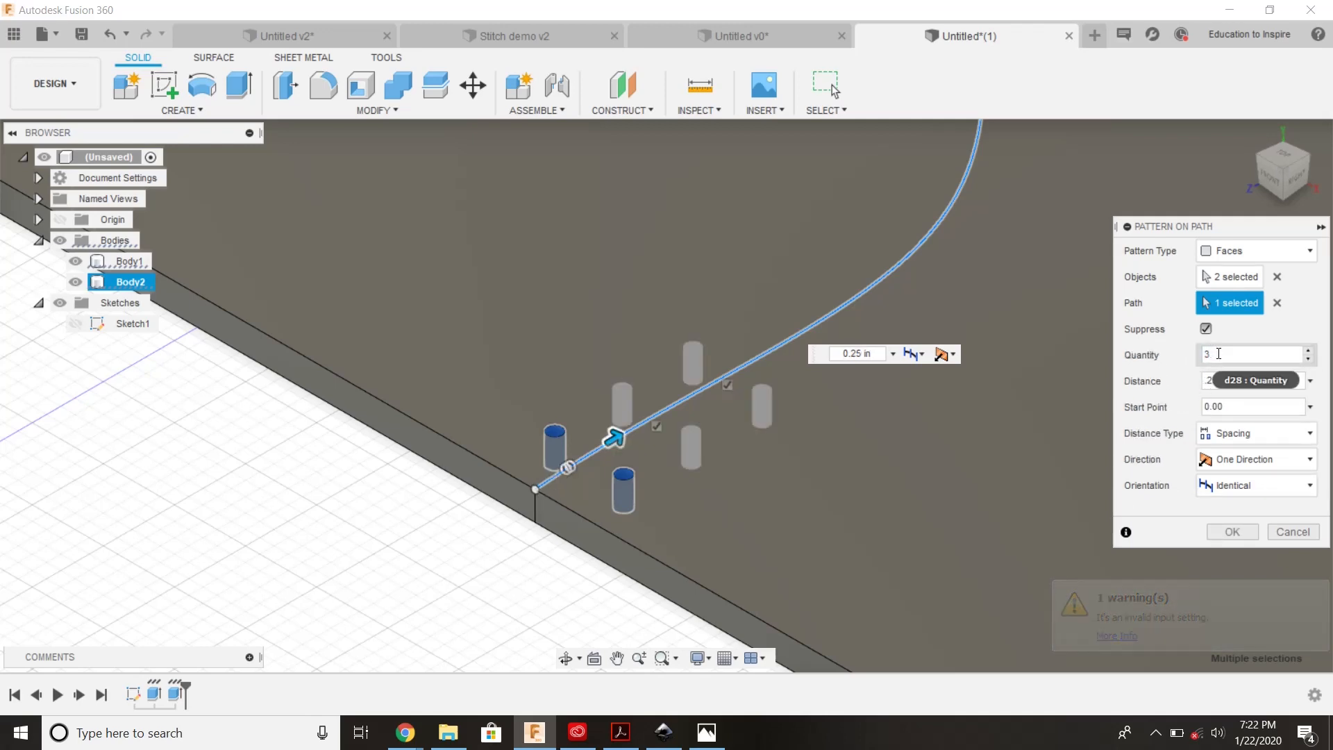
pyautogui.doubleClick(1216, 354)
pyautogui.write('20')
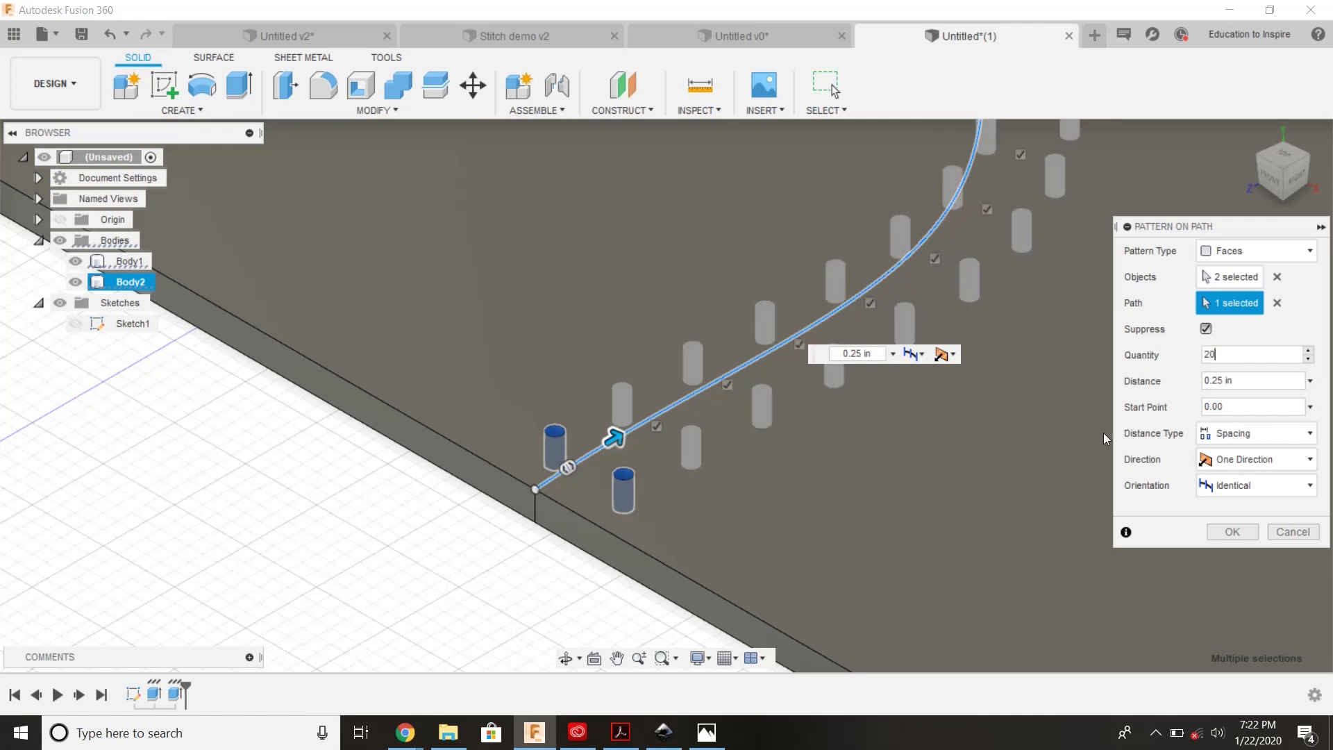
# - Raise the pattern quantity to 21, set its orientation to Path Direction, and complete the pattern
pyautogui.scroll(-8, 916, 417)
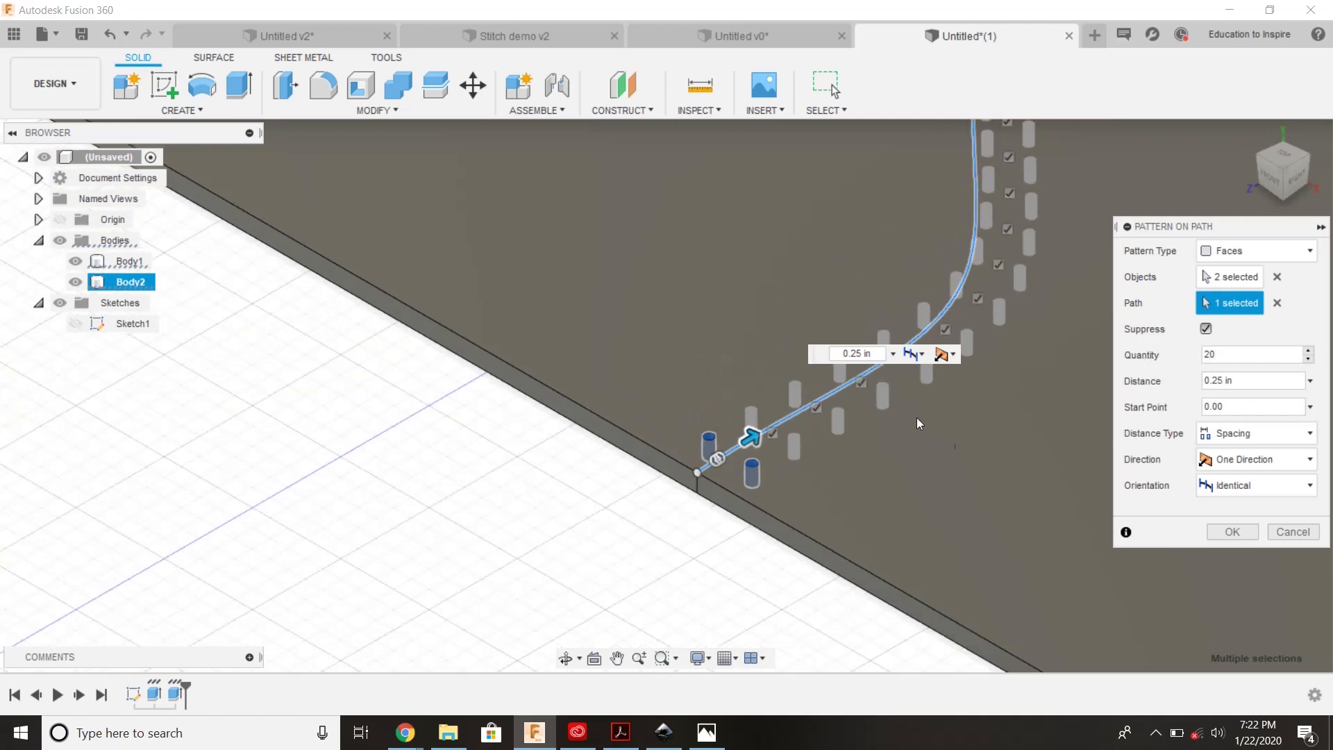
pyautogui.moveTo(1009, 310); pyautogui.dragTo(825, 468, button='middle')
pyautogui.scroll(6, 809, 407)
pyautogui.moveTo(813, 386); pyautogui.dragTo(798, 410, button='middle')
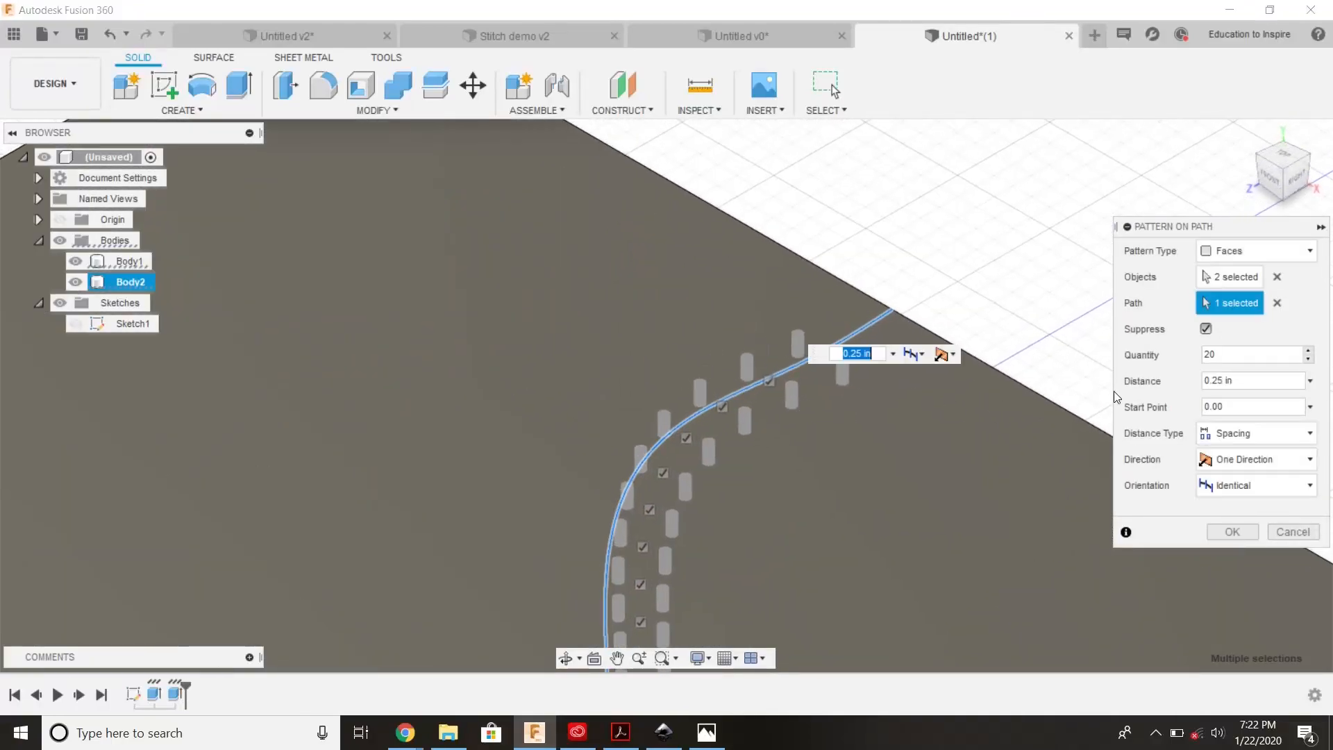
pyautogui.click(1309, 351)
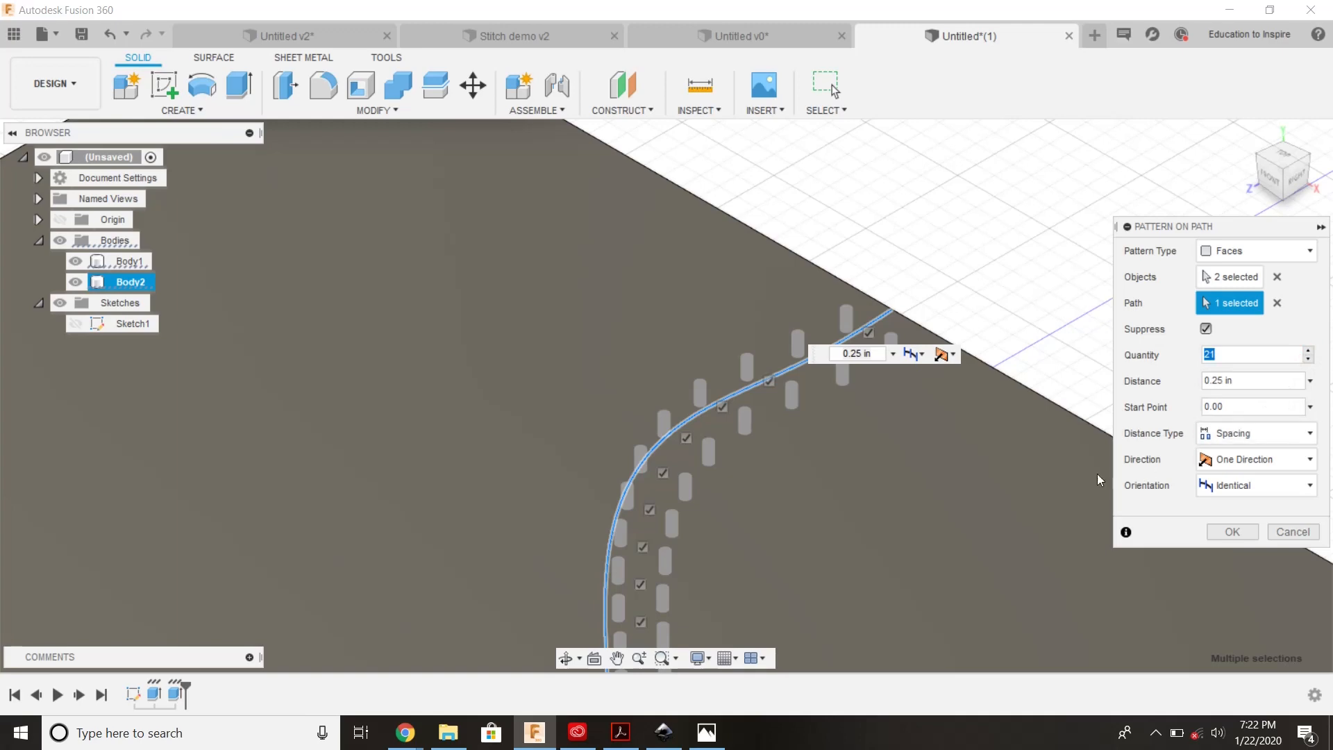
pyautogui.click(1225, 485)
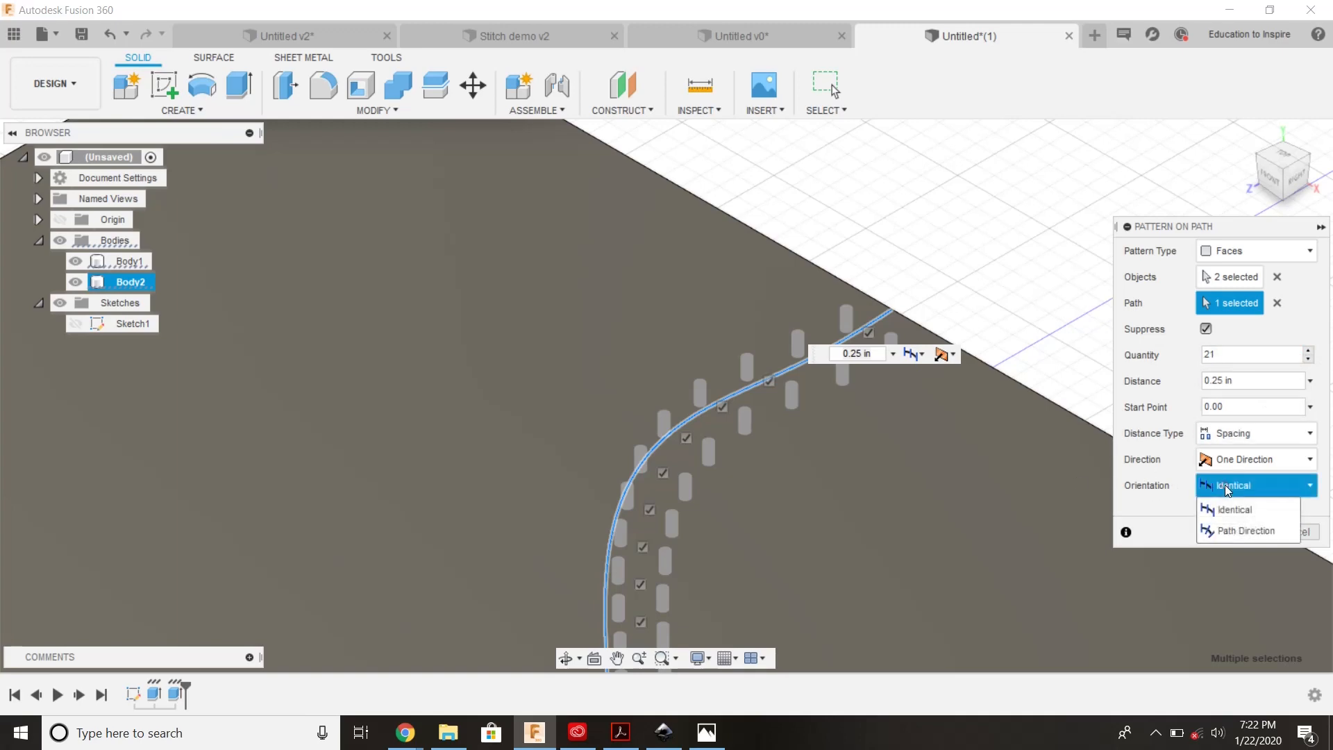
pyautogui.click(1256, 531)
pyautogui.click(1256, 531)
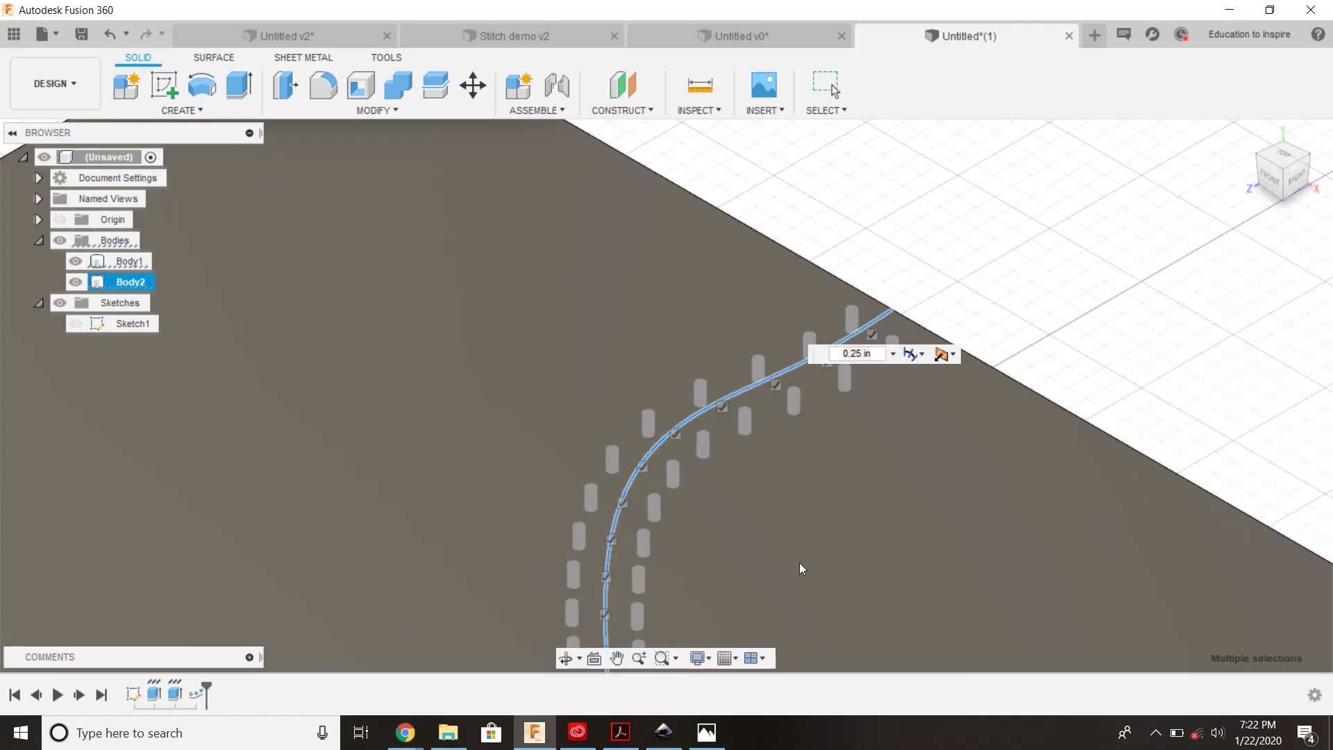
# - Examine the hole rows along both sides of the seam, up close and from the top view
pyautogui.scroll(-5, 779, 548)
pyautogui.moveTo(777, 518); pyautogui.dragTo(687, 307, button='middle')
pyautogui.click(936, 261)
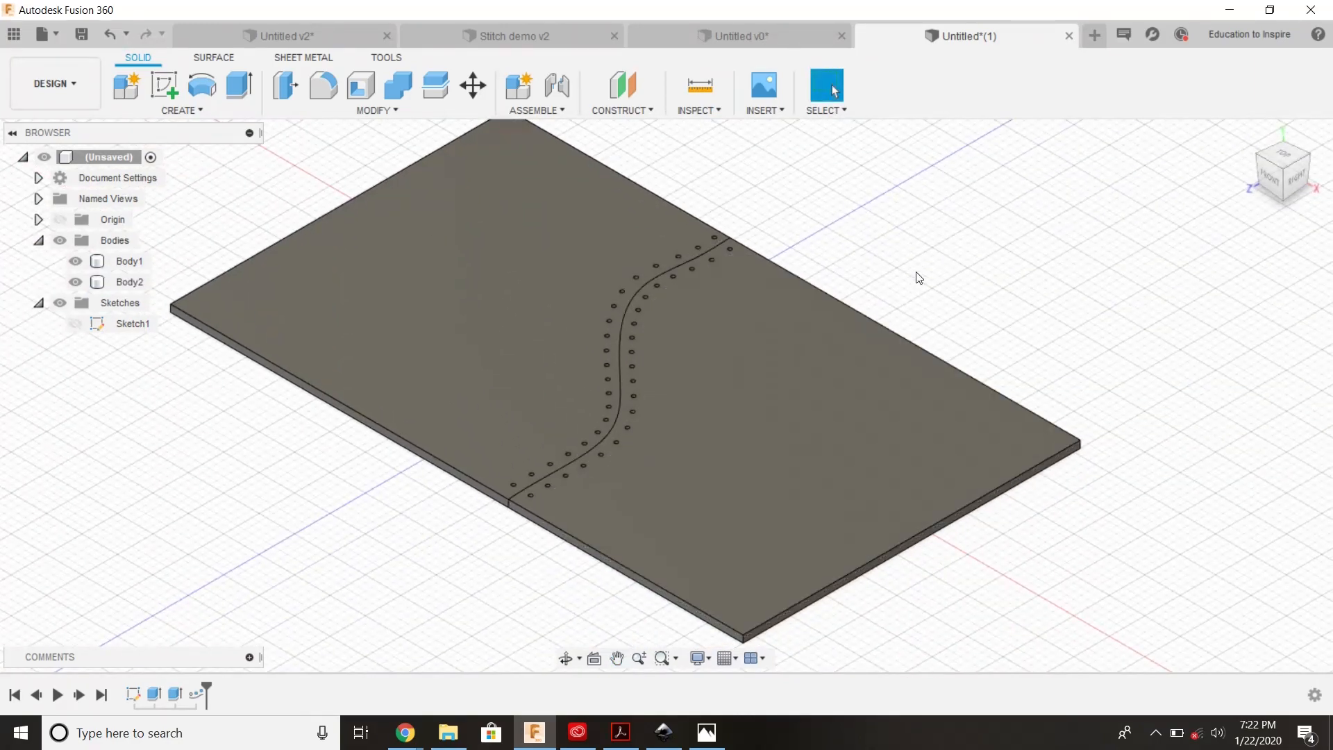
pyautogui.click(915, 275)
pyautogui.scroll(10, 590, 454)
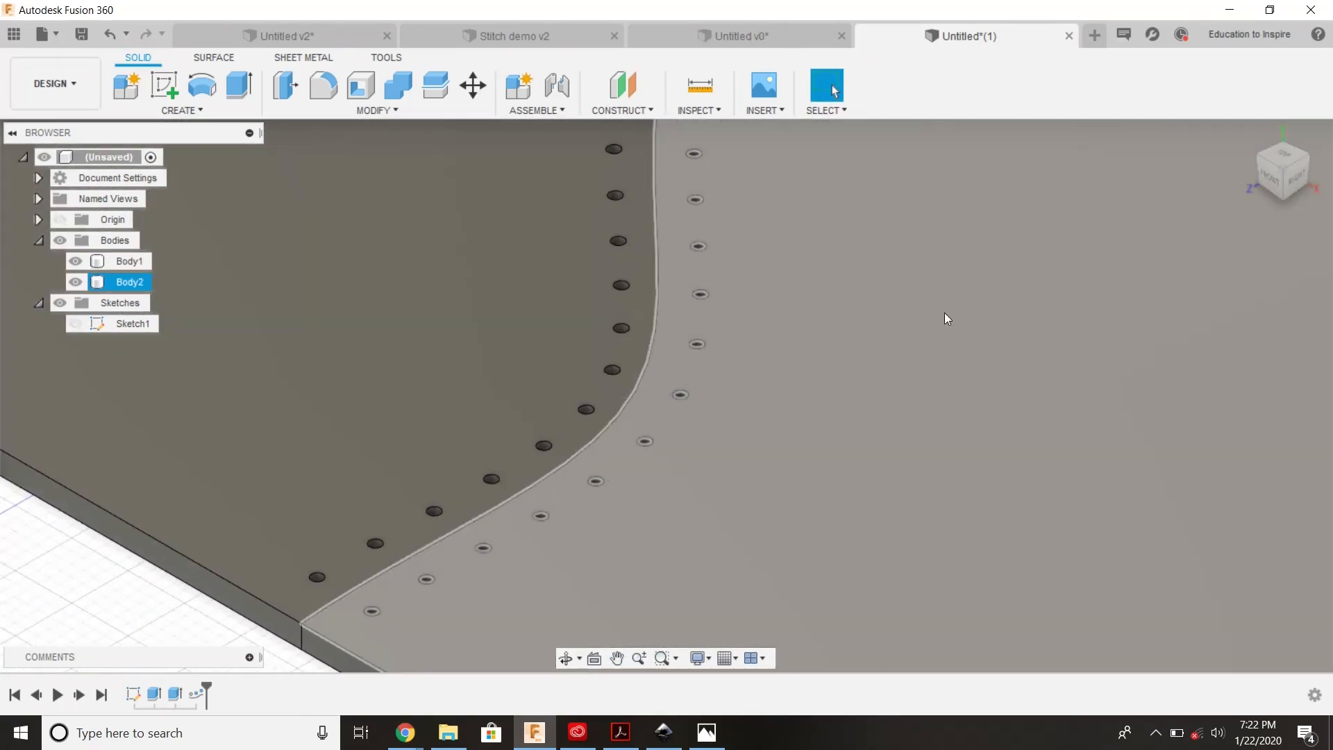
pyautogui.click(1285, 154)
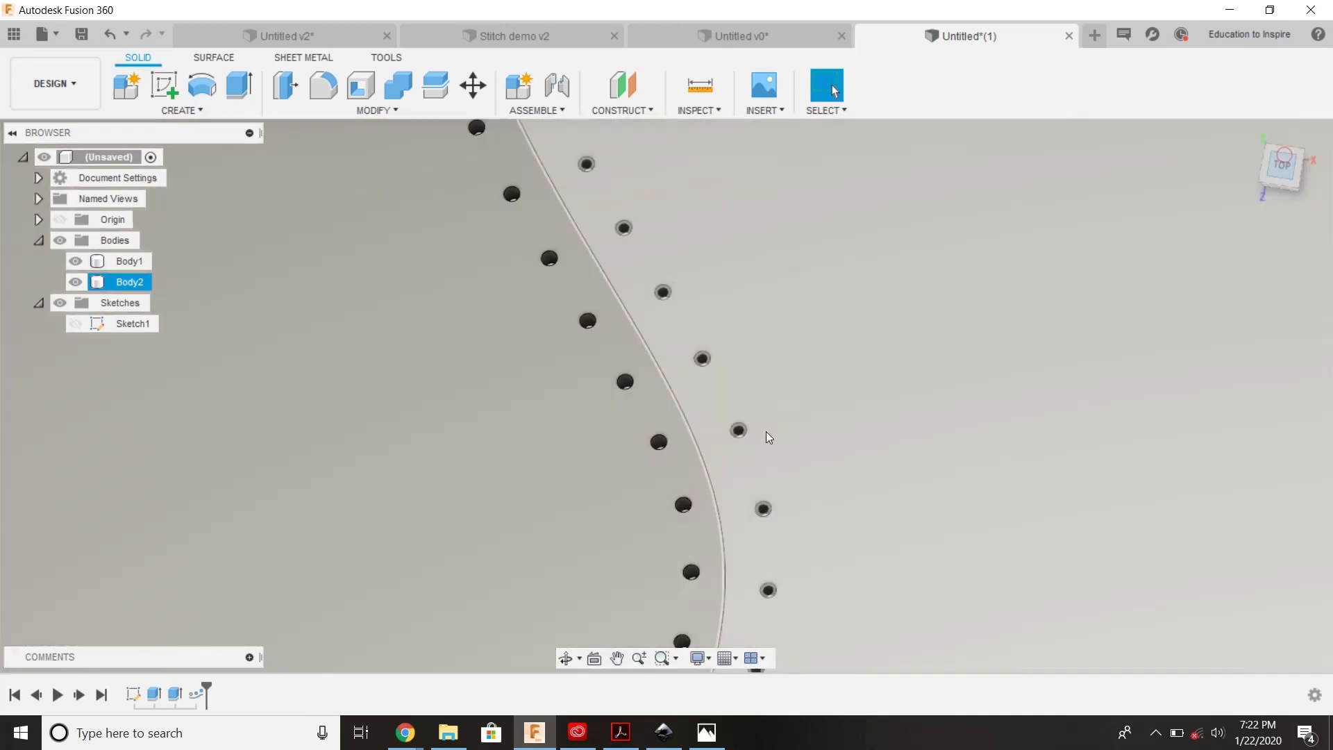
pyautogui.moveTo(781, 540); pyautogui.dragTo(636, 385, button='middle')
pyautogui.scroll(-5, 637, 393)
pyautogui.scroll(-2, 628, 455)
pyautogui.press('Escape')
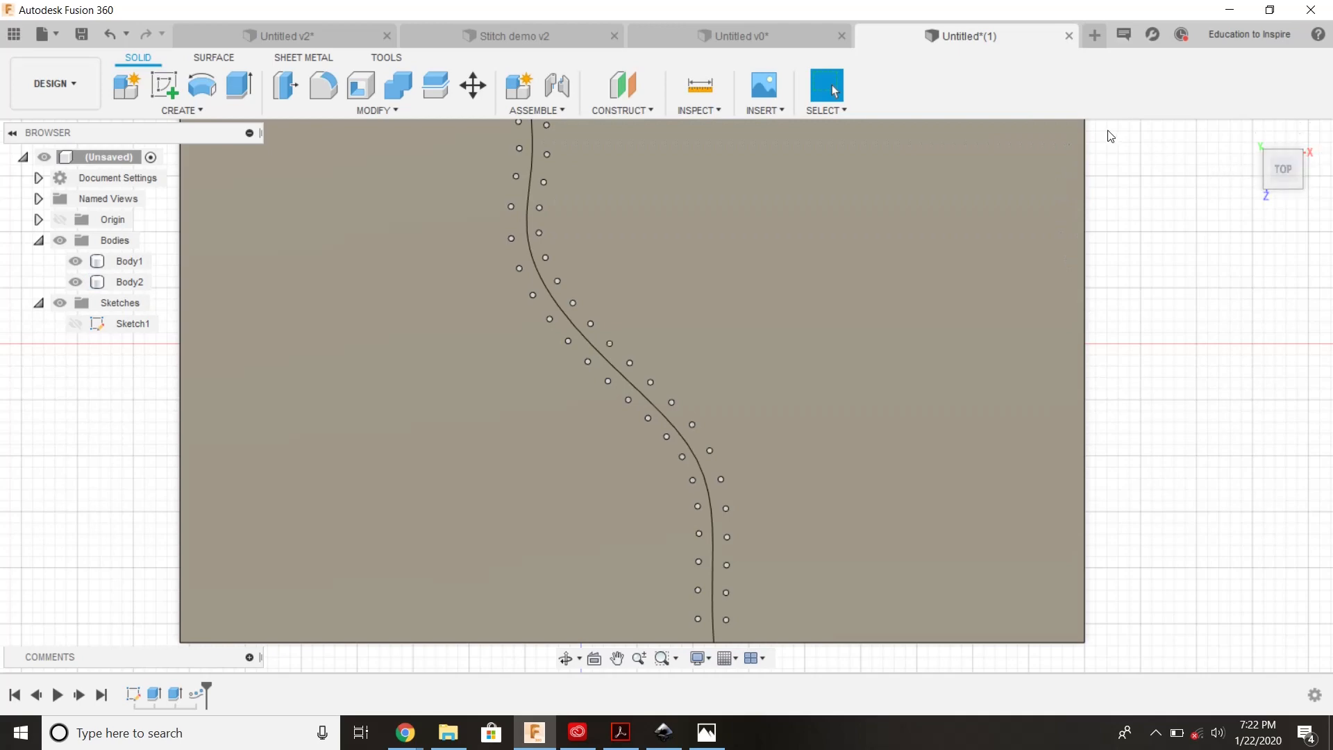
# - Create a new design and start a sketch on the horizontal ground plane
pyautogui.click(1094, 35)
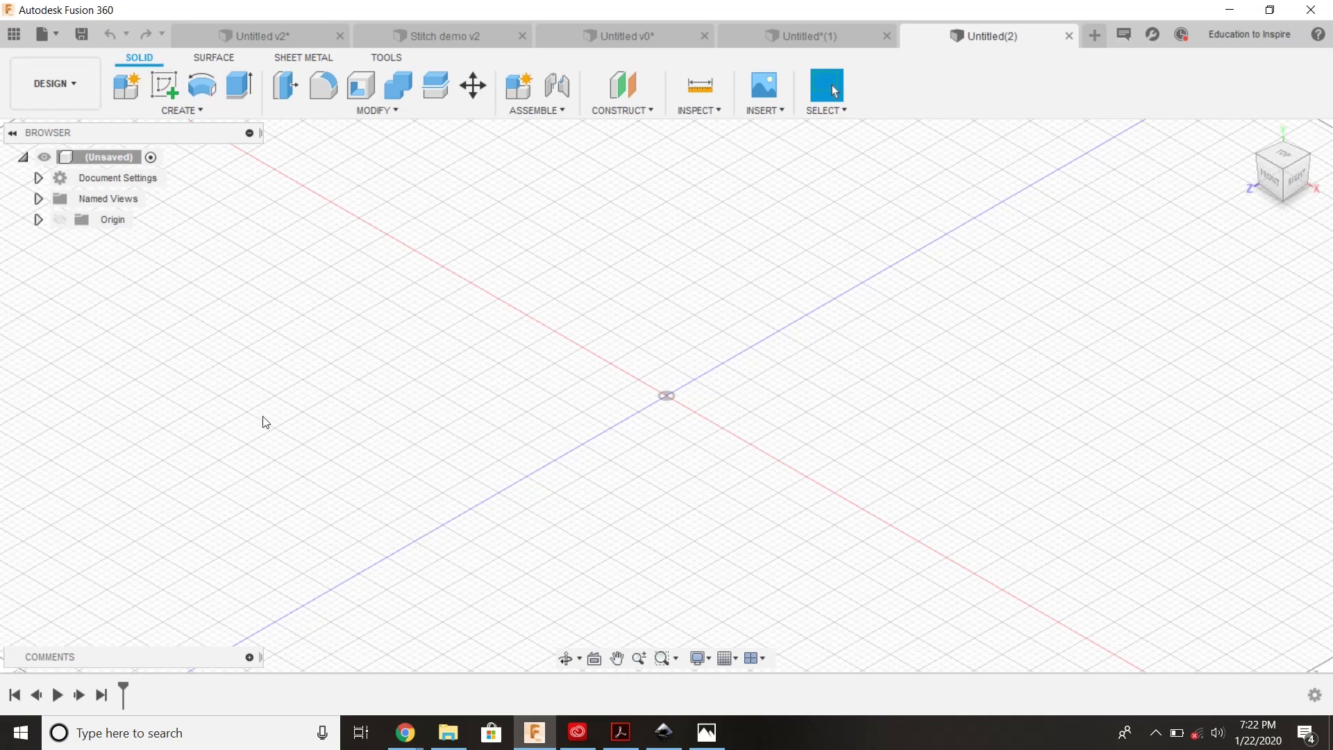
pyautogui.click(167, 81)
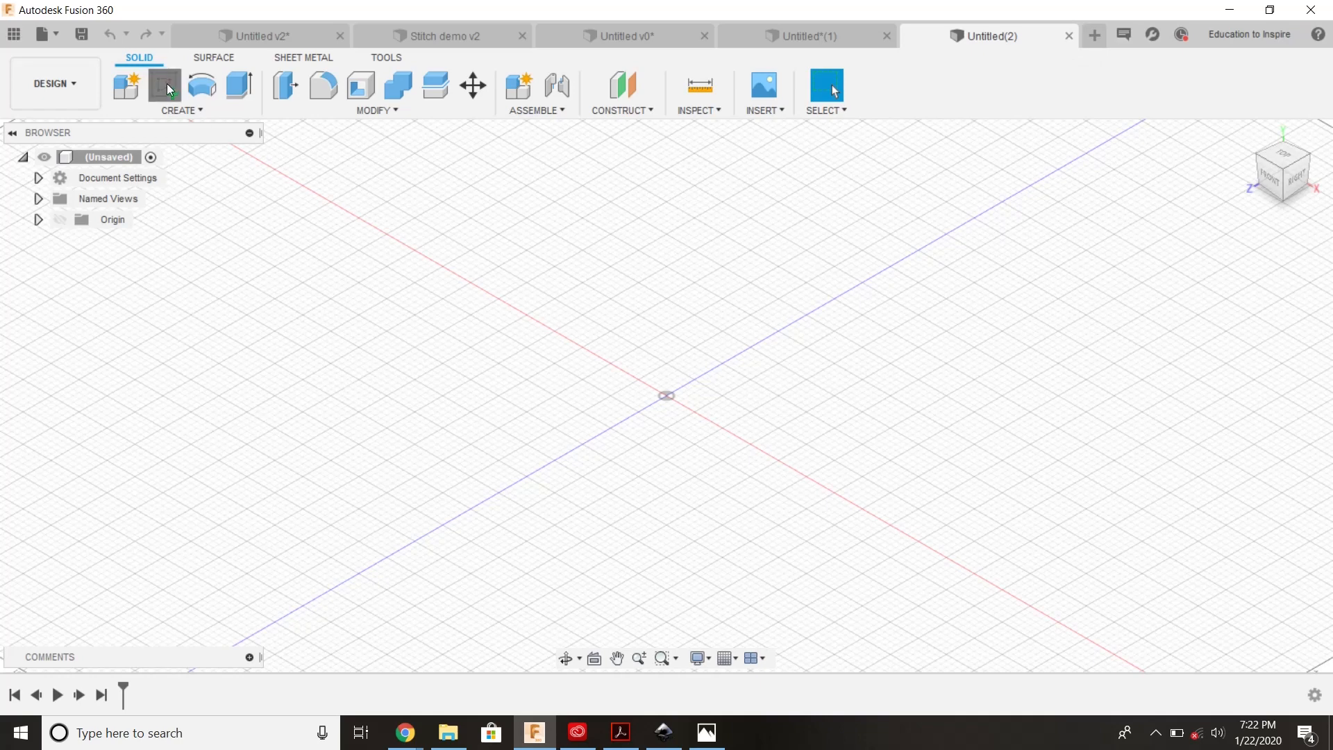
pyautogui.click(687, 437)
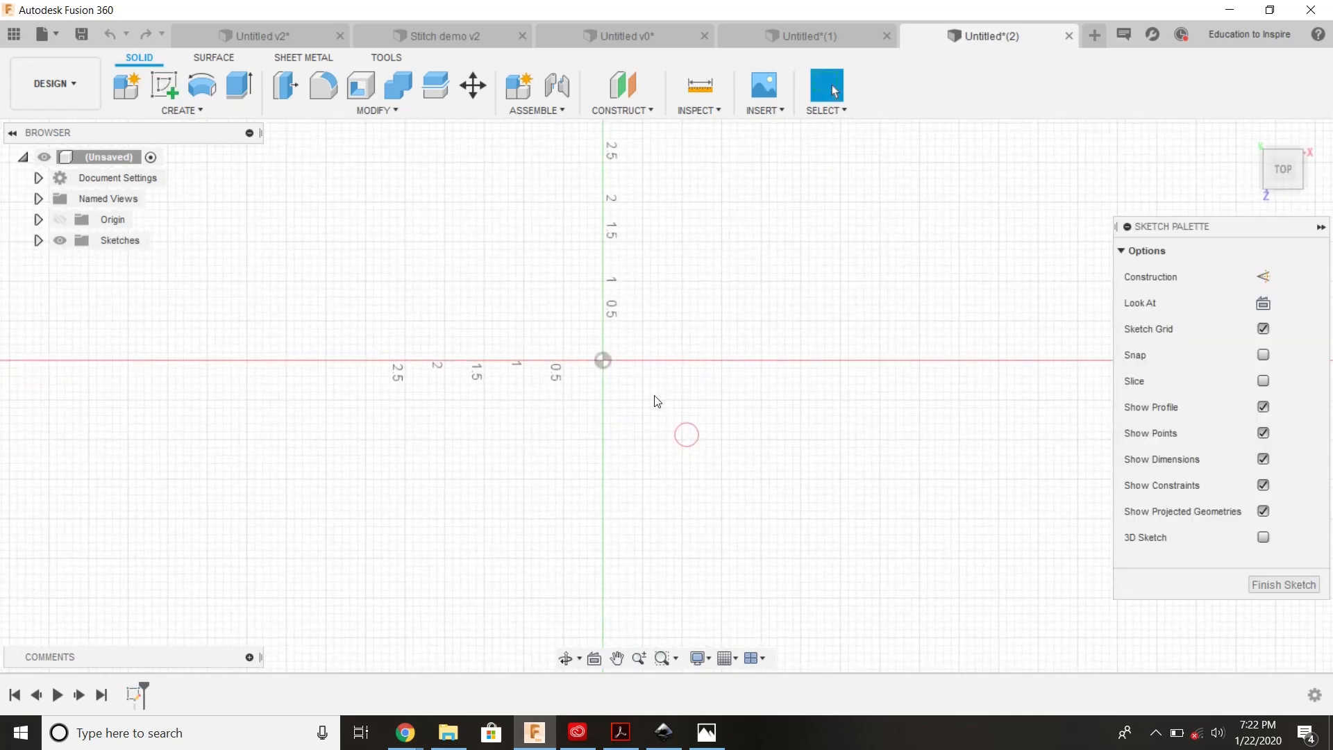
# - Draw a two-point rectangle from the origin, 5 in wide and 4 in high
pyautogui.click(157, 85)
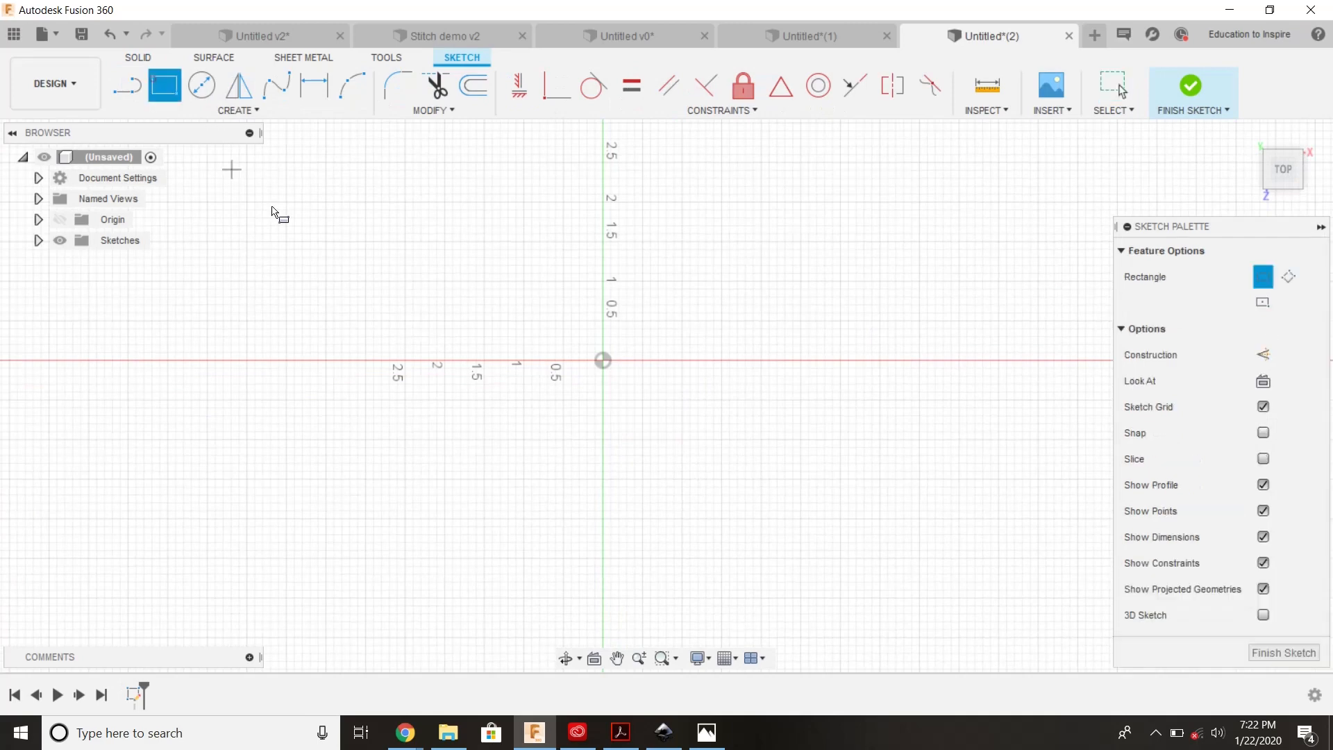
pyautogui.click(603, 360)
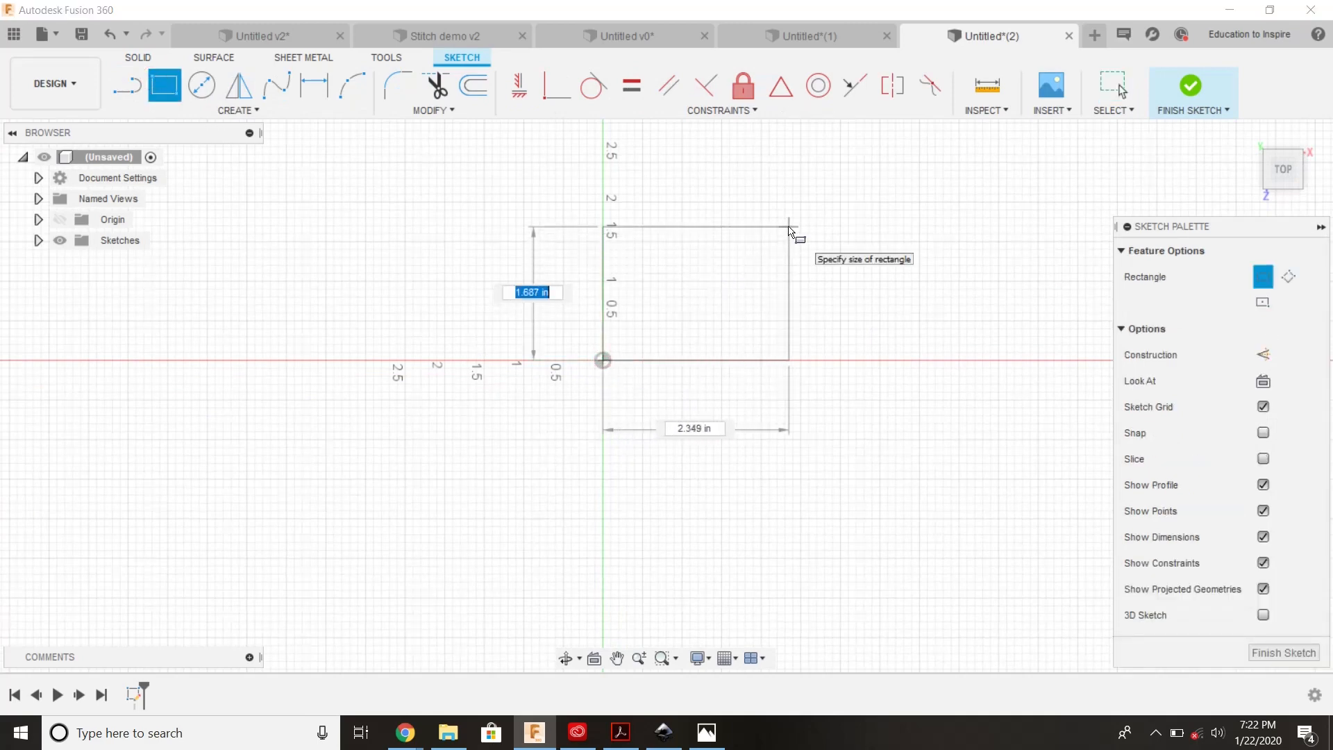
pyautogui.write('4')
pyautogui.press('Tab')
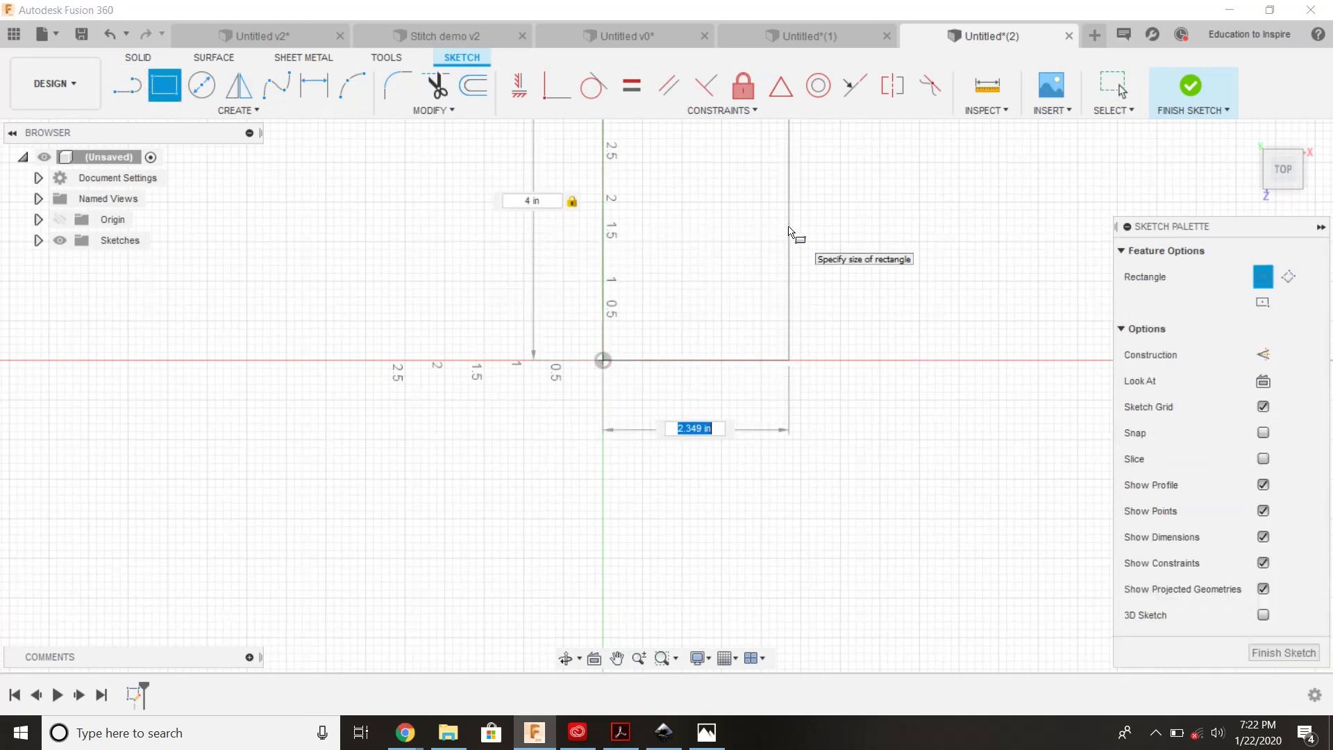
pyautogui.press('Tab')
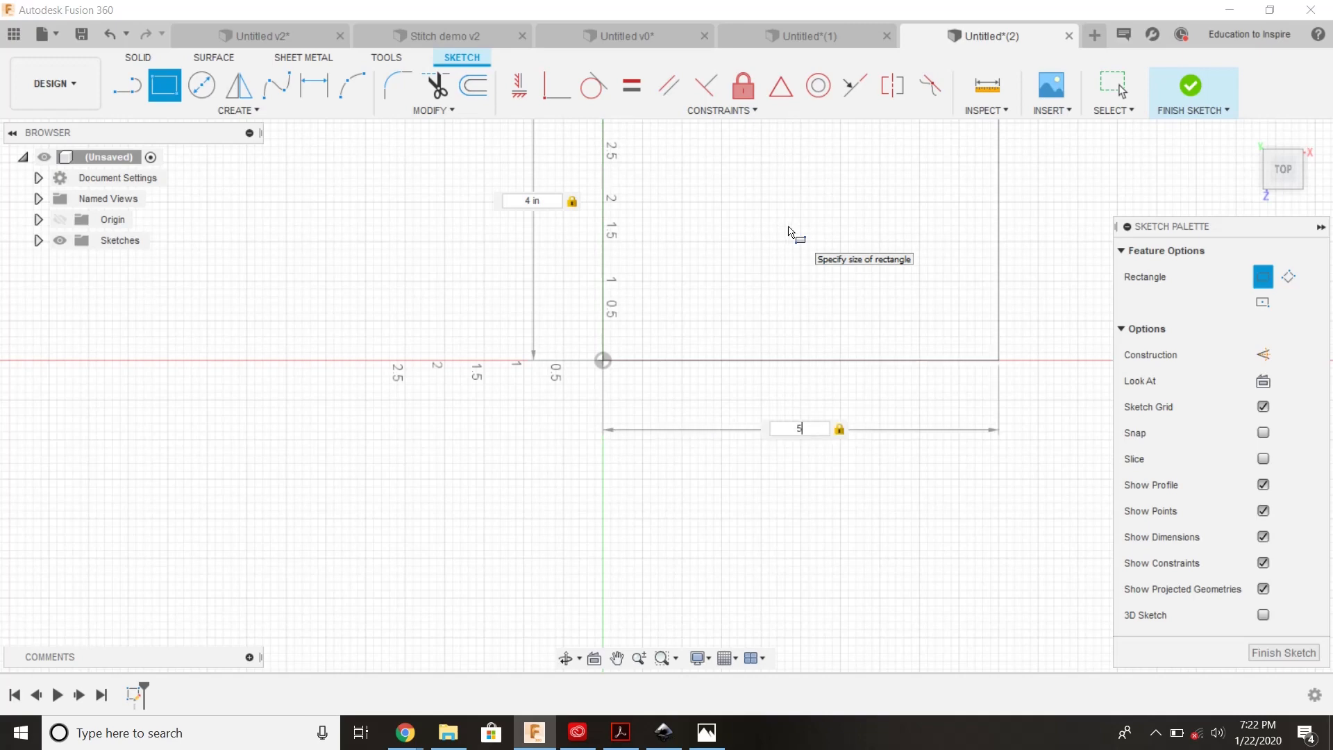
pyautogui.press('Return')
pyautogui.moveTo(736, 254)
pyautogui.mouseDown(button='middle')
pyautogui.moveTo(723, 250)
pyautogui.moveTo(639, 389)
pyautogui.moveTo(629, 445)
pyautogui.mouseUp(button='middle')
# - Fillet both lower corners of the rectangle with a 1 in radius
pyautogui.click(393, 79)
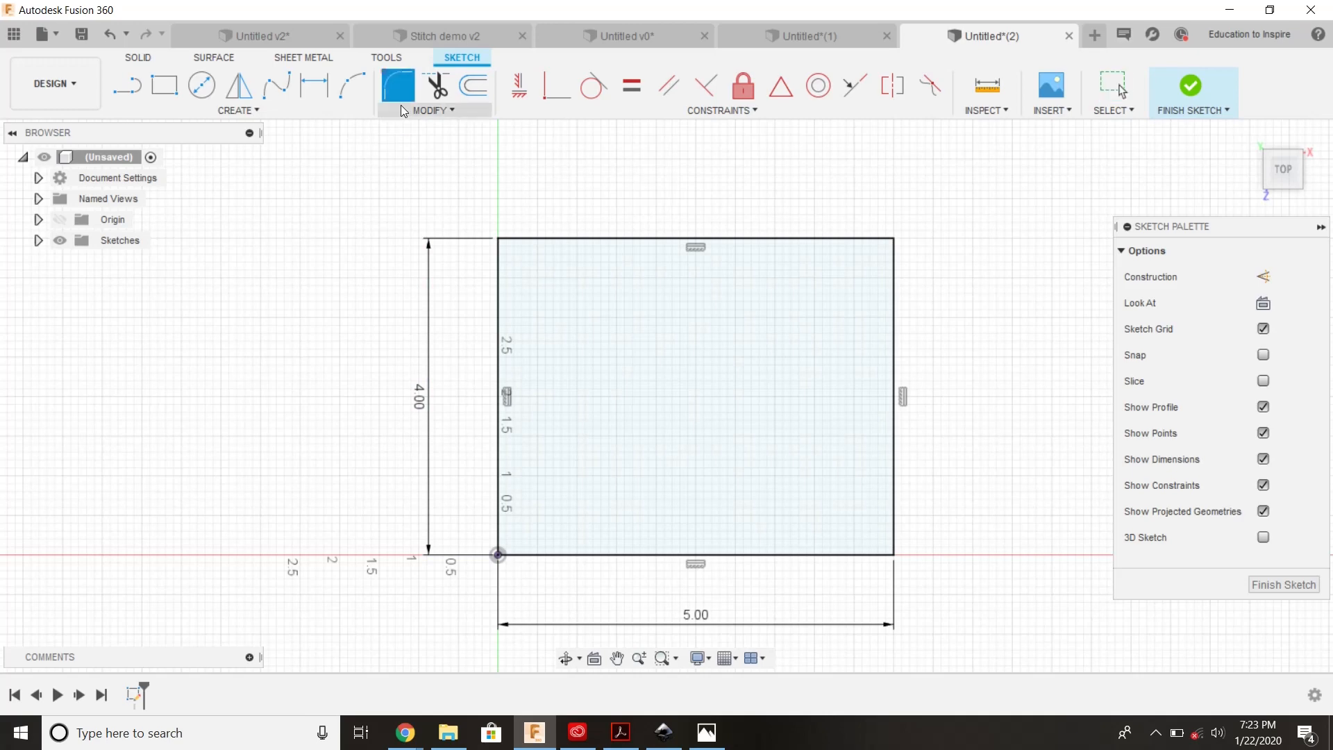
pyautogui.click(499, 555)
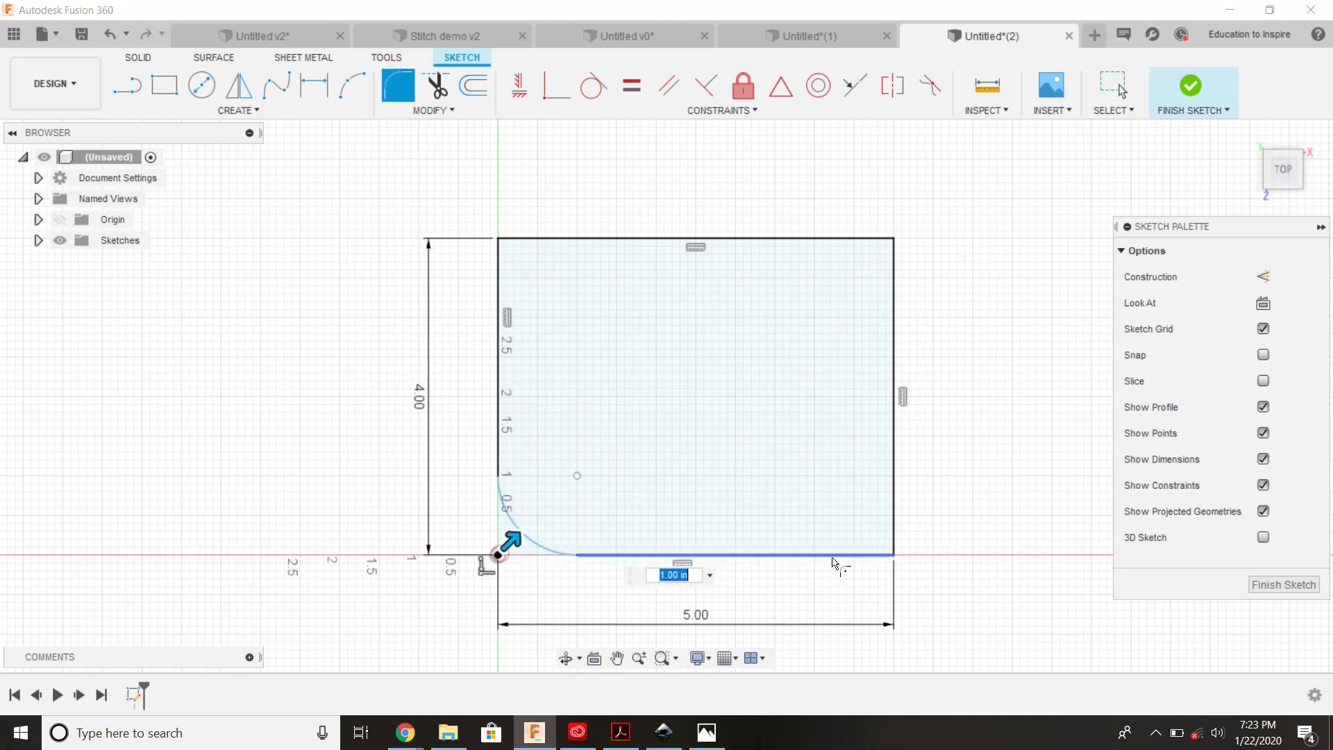
pyautogui.click(892, 554)
pyautogui.press('Return')
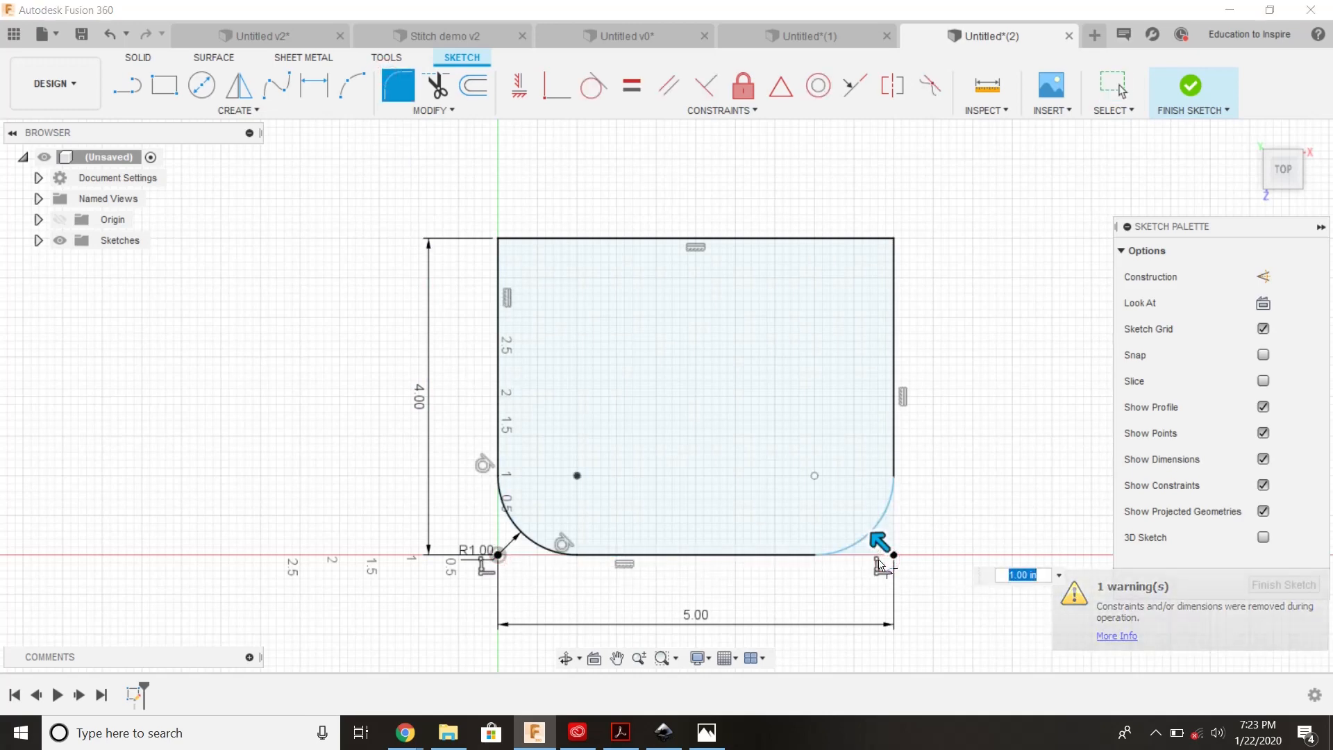
pyautogui.press('Escape')
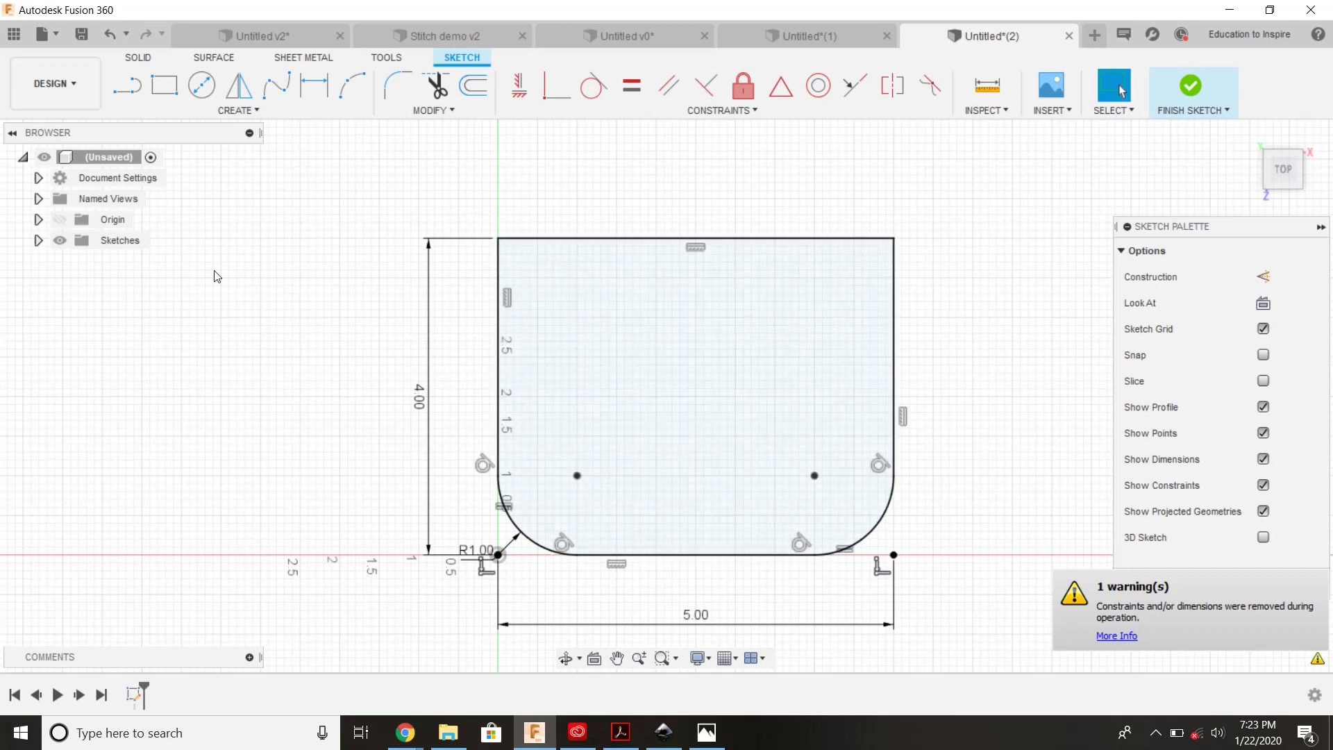
# - Fillet both upper corners of the rectangle with a 2.25 in radius
pyautogui.click(397, 85)
pyautogui.click(497, 238)
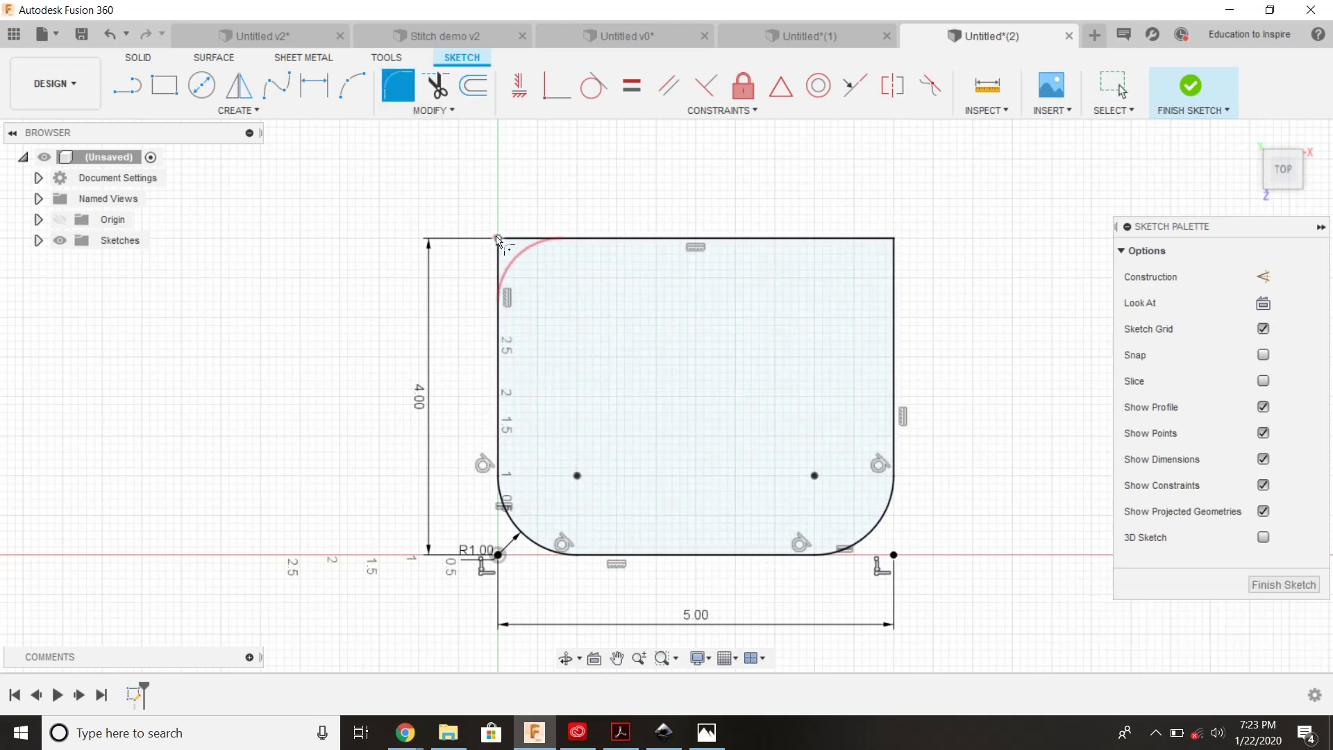
pyautogui.click(892, 240)
pyautogui.write('2.25')
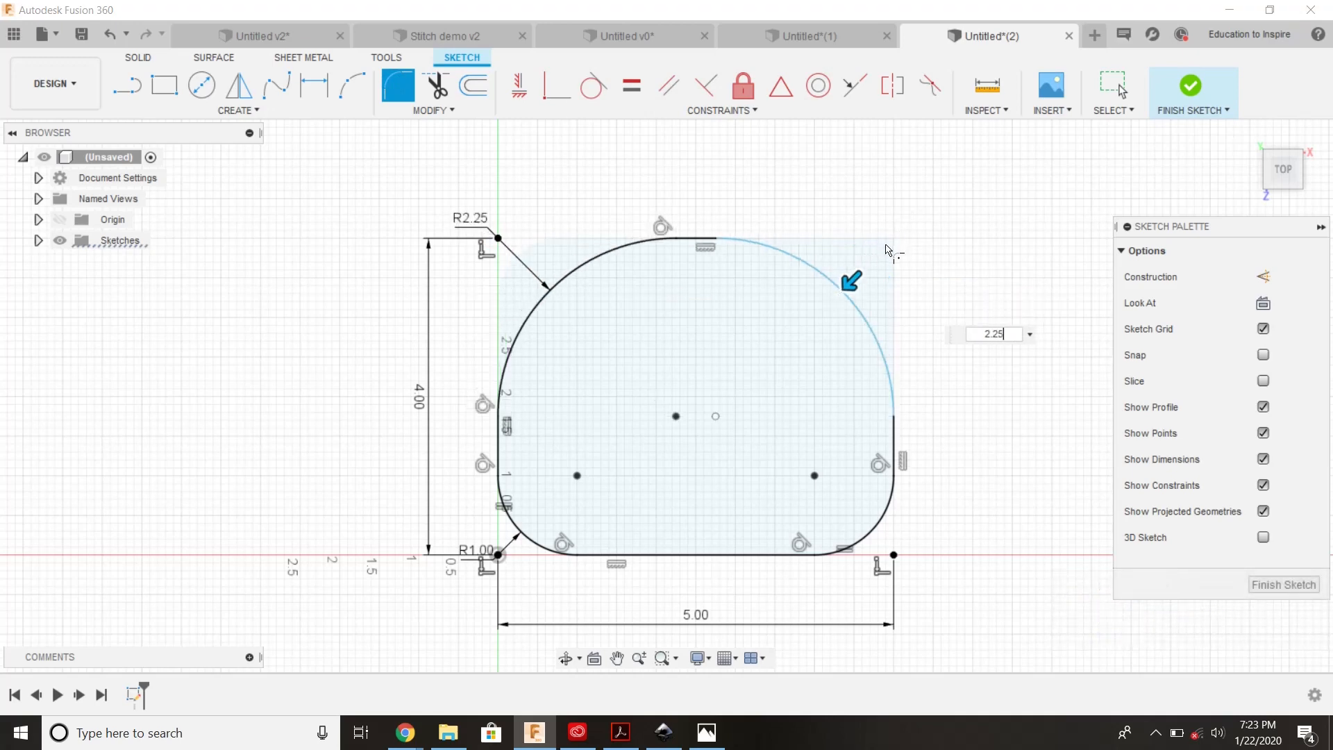
pyautogui.press('Return')
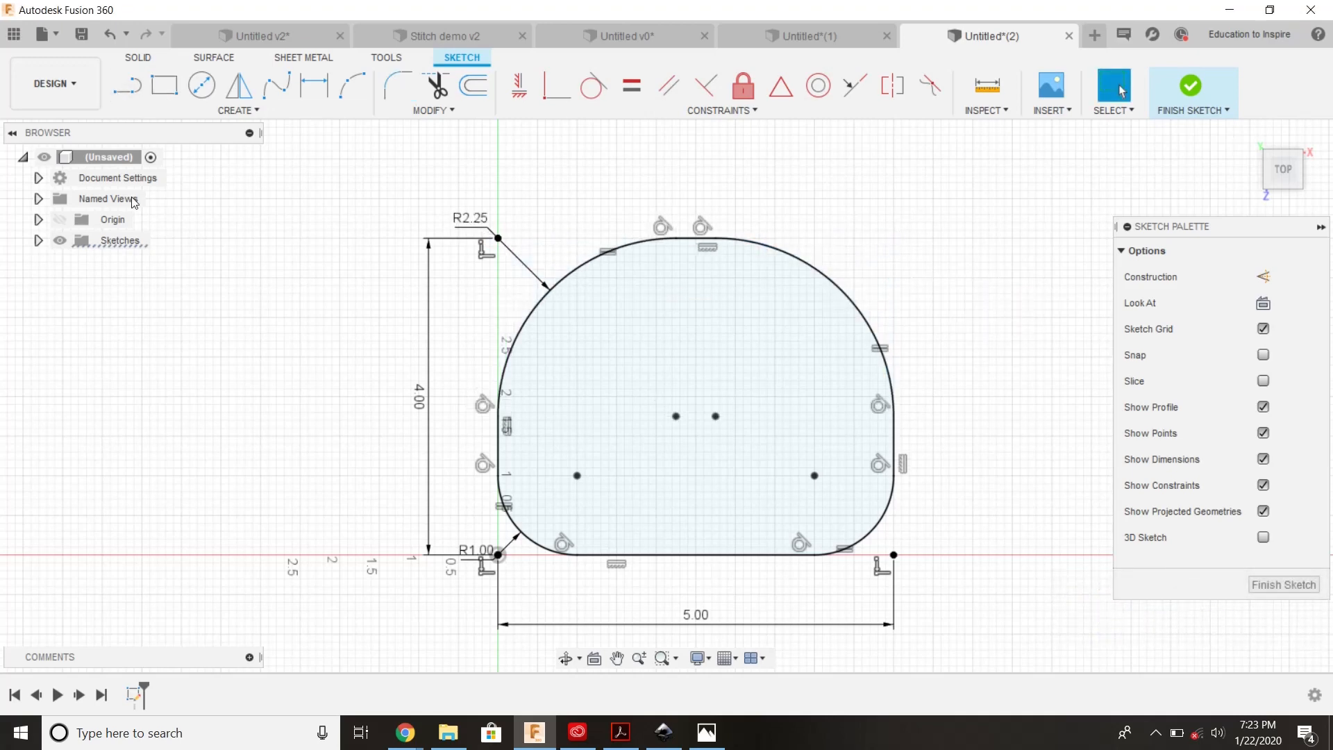
# - Draw a larger two-point rectangle that encloses the whole rounded outline with a margin on all sides
pyautogui.click(164, 85)
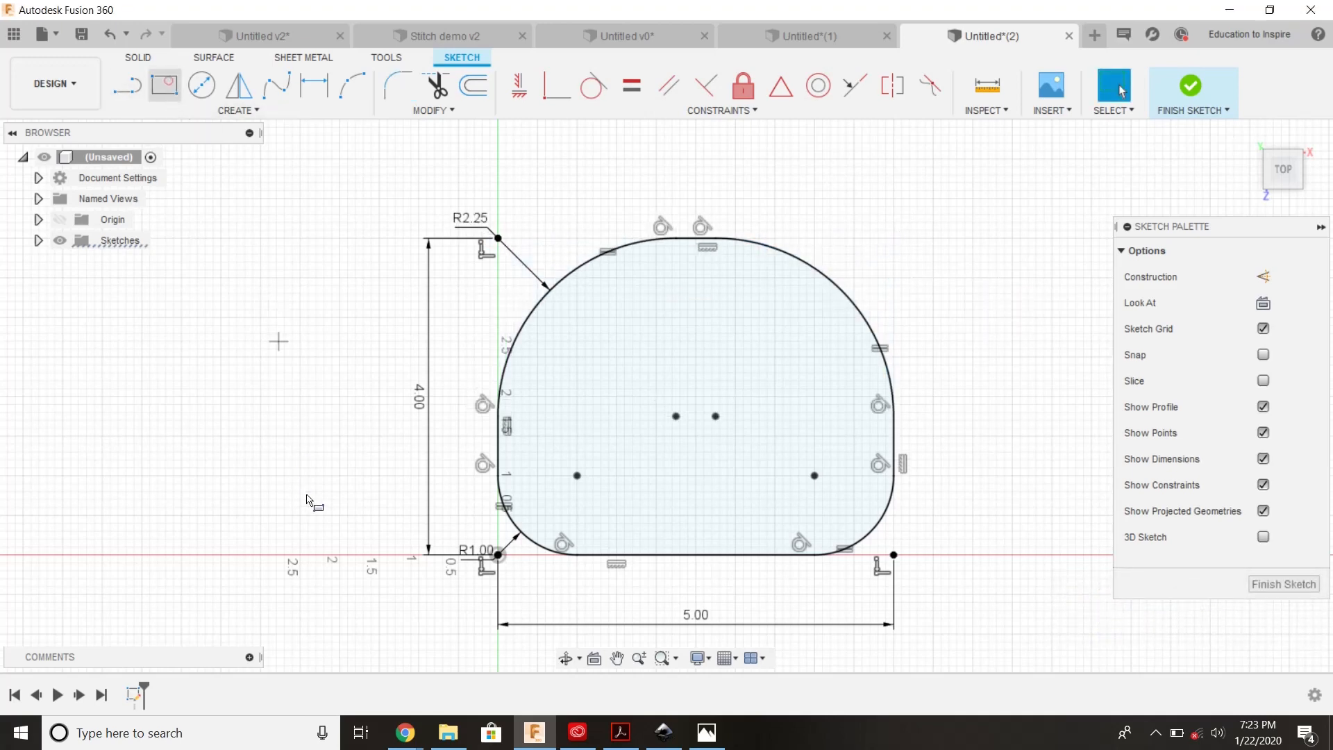
pyautogui.click(305, 651)
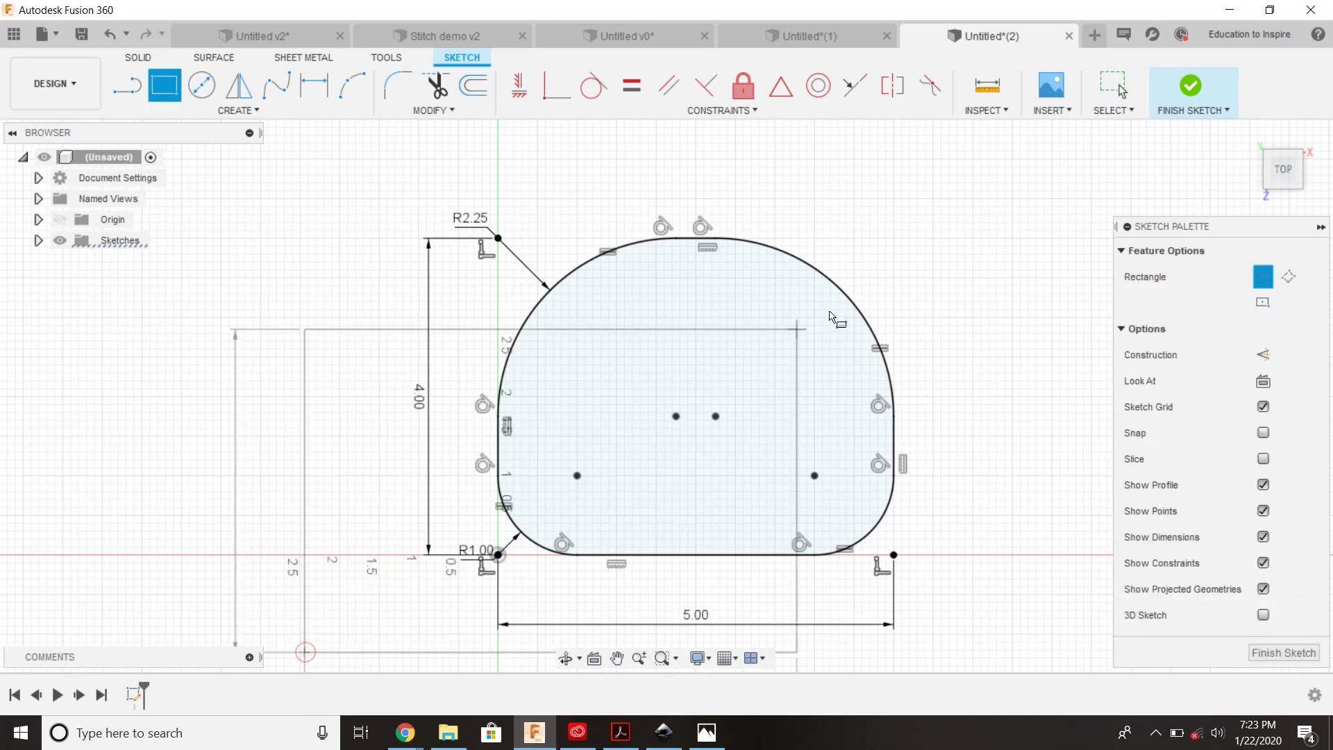
pyautogui.click(1057, 141)
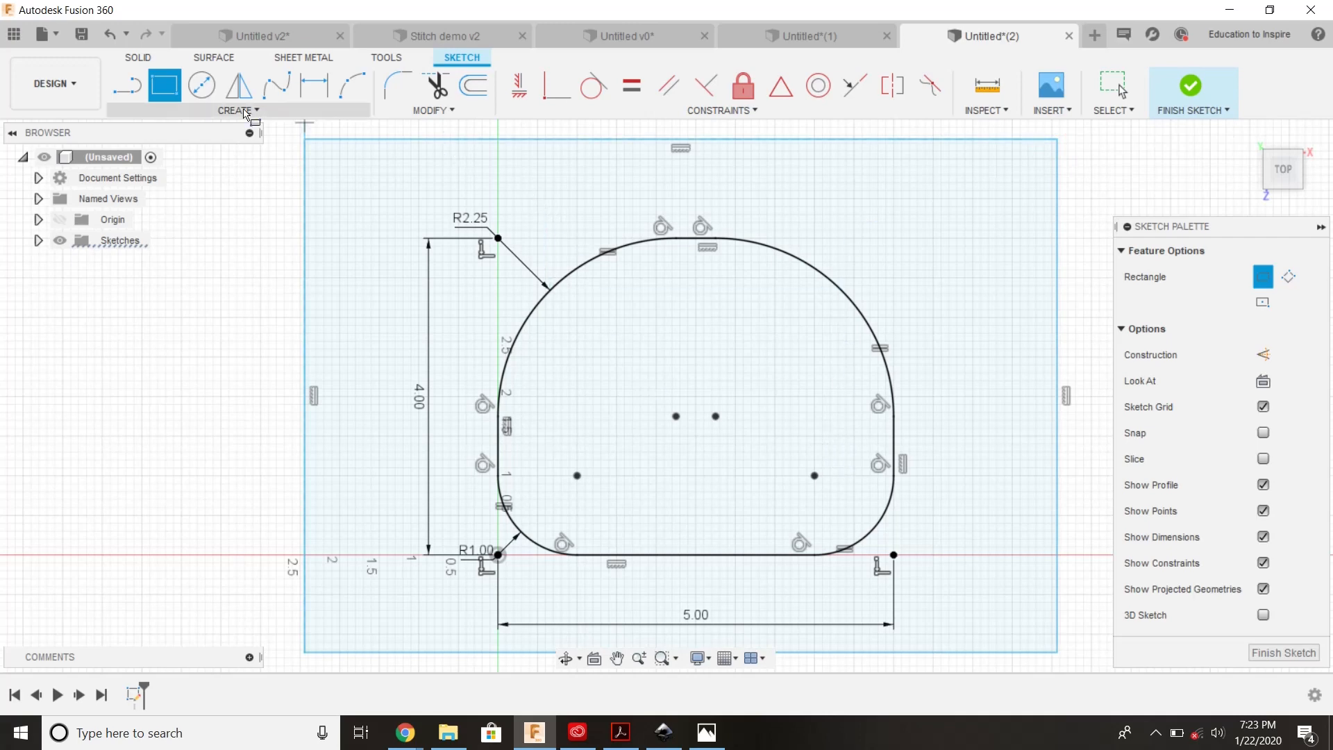
# - Draw two small circles, one on each side of the outline's right edge, level with the upper arc's tangent point
pyautogui.click(201, 85)
pyautogui.scroll(5, 861, 423)
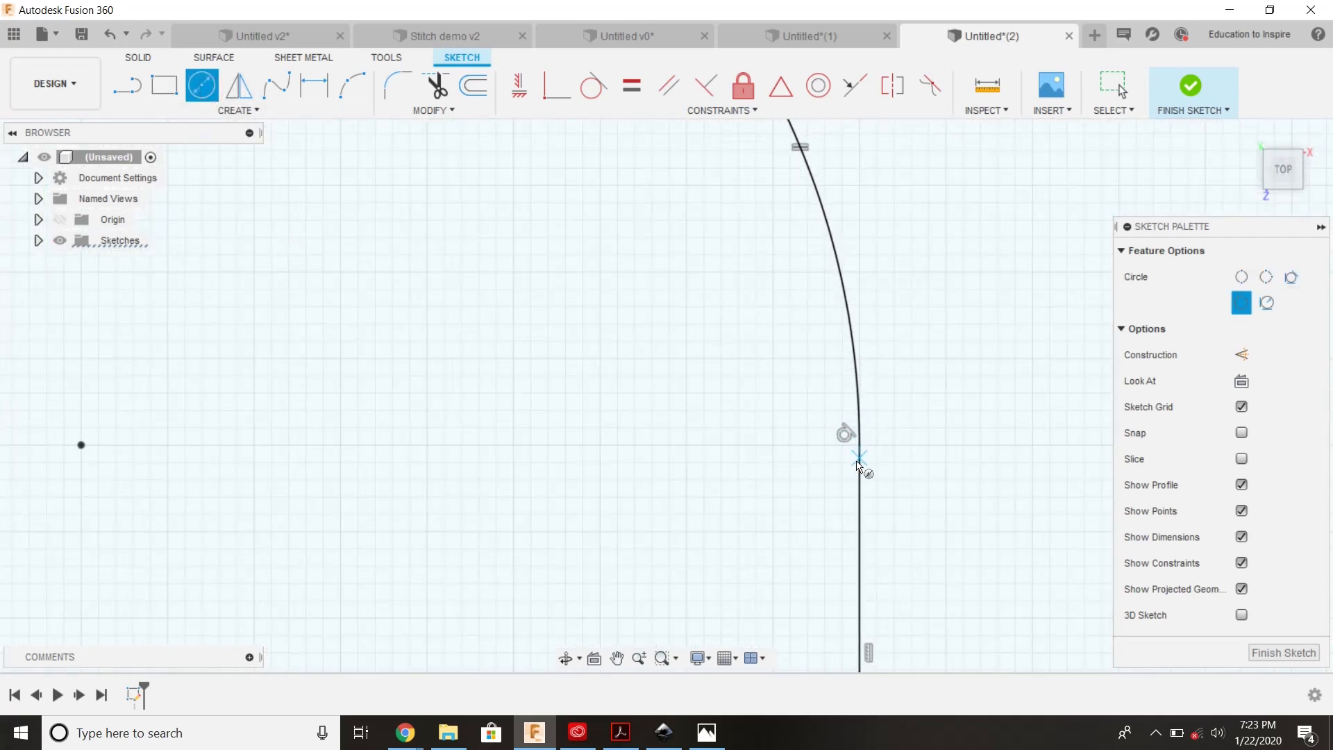
pyautogui.click(910, 445)
pyautogui.click(786, 445)
pyautogui.click(776, 435)
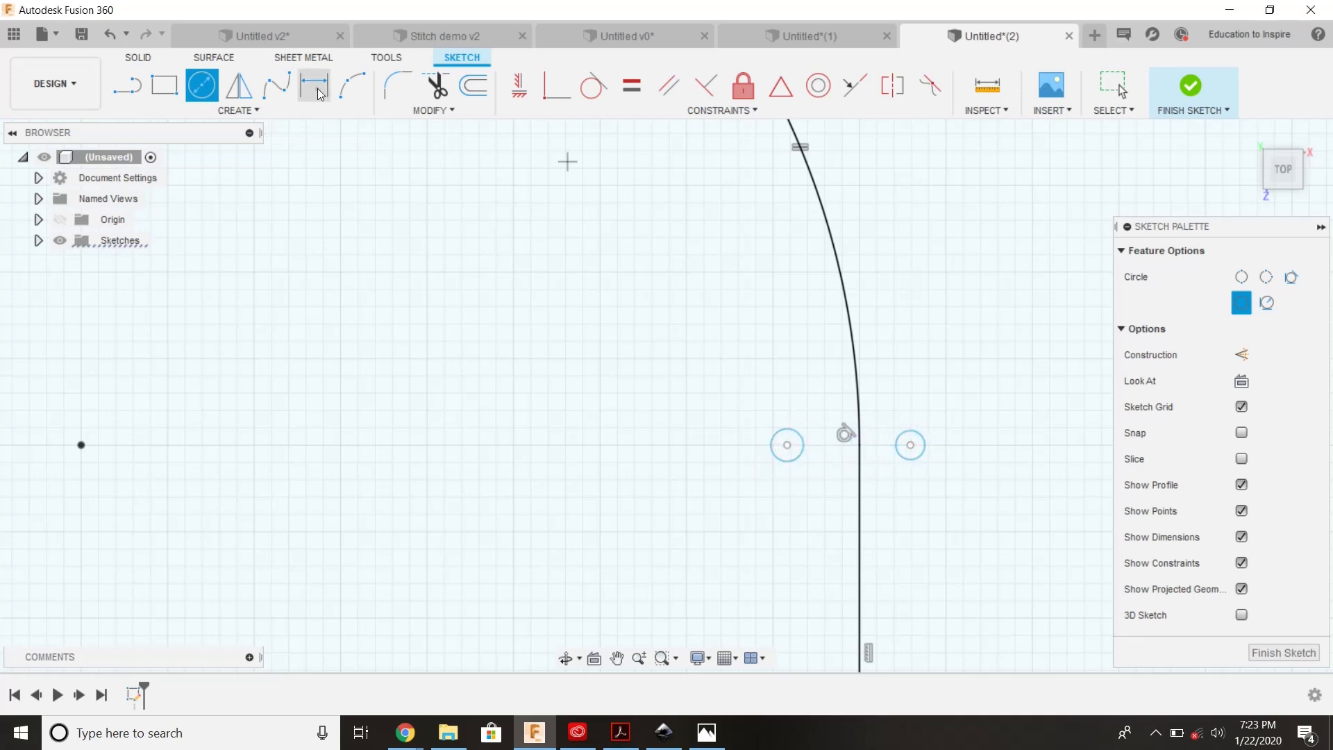
# - Dimension both small circles to a diameter of 0.05 in
pyautogui.click(313, 85)
pyautogui.click(776, 436)
pyautogui.click(745, 419)
pyautogui.write('.05')
pyautogui.press('Return')
pyautogui.click(921, 455)
pyautogui.click(942, 410)
pyautogui.write('.05')
pyautogui.press('Return')
# - Dimension each circle's centre 0.125 in from the outline's right edge and finish the sketch
pyautogui.click(916, 449)
pyautogui.click(859, 448)
pyautogui.click(887, 403)
pyautogui.write('.125')
pyautogui.press('Return')
pyautogui.click(788, 446)
pyautogui.click(859, 447)
pyautogui.click(827, 413)
pyautogui.write('.125')
pyautogui.press('Return')
pyautogui.scroll(-2, 787, 445)
pyautogui.scroll(-4, 795, 406)
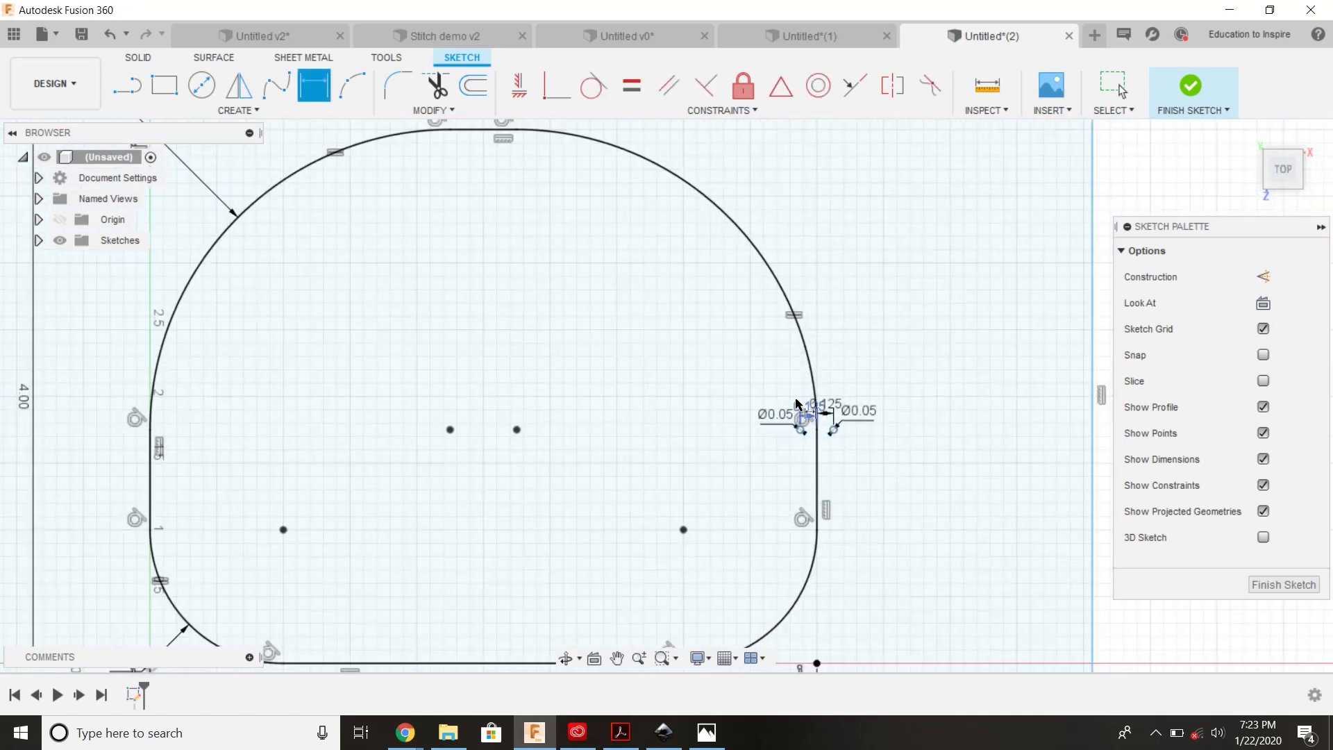
pyautogui.click(1187, 84)
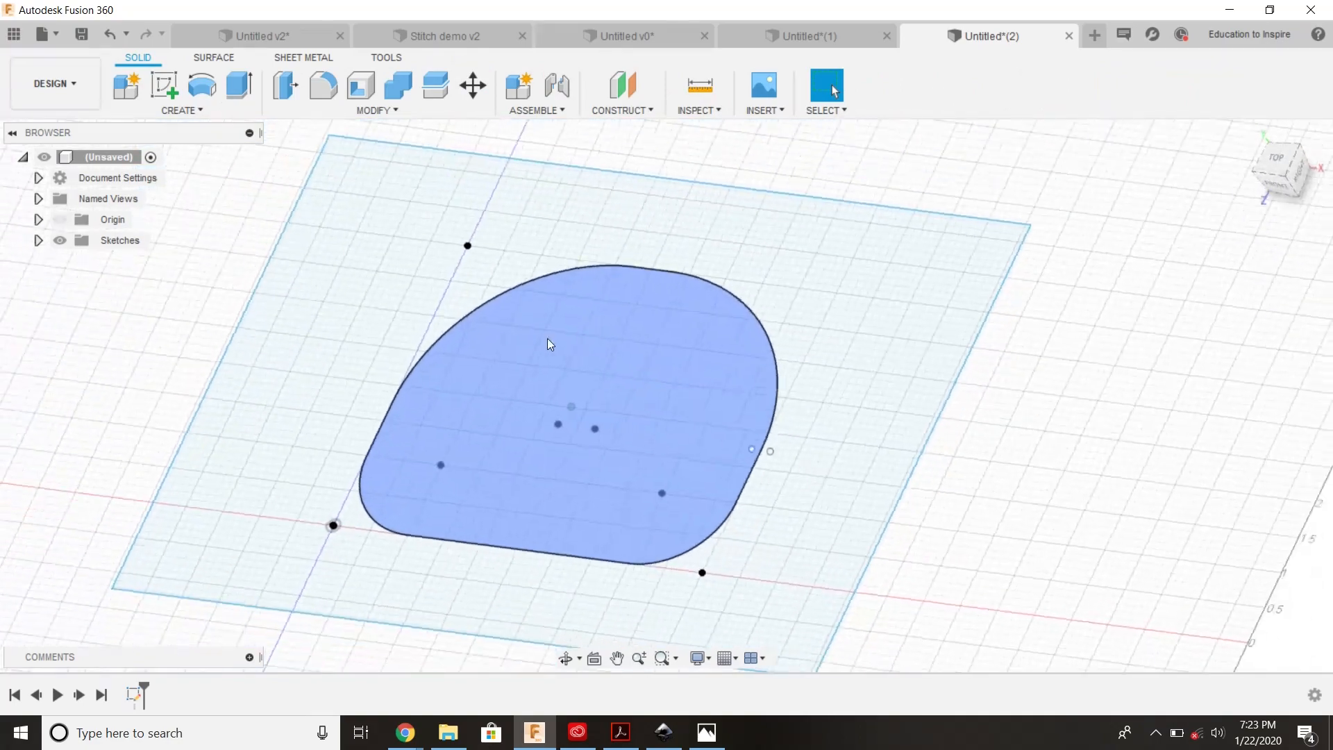
# - Extrude the area between the large rectangle and the rounded outline 0.1 in as a new body
pyautogui.click(235, 98)
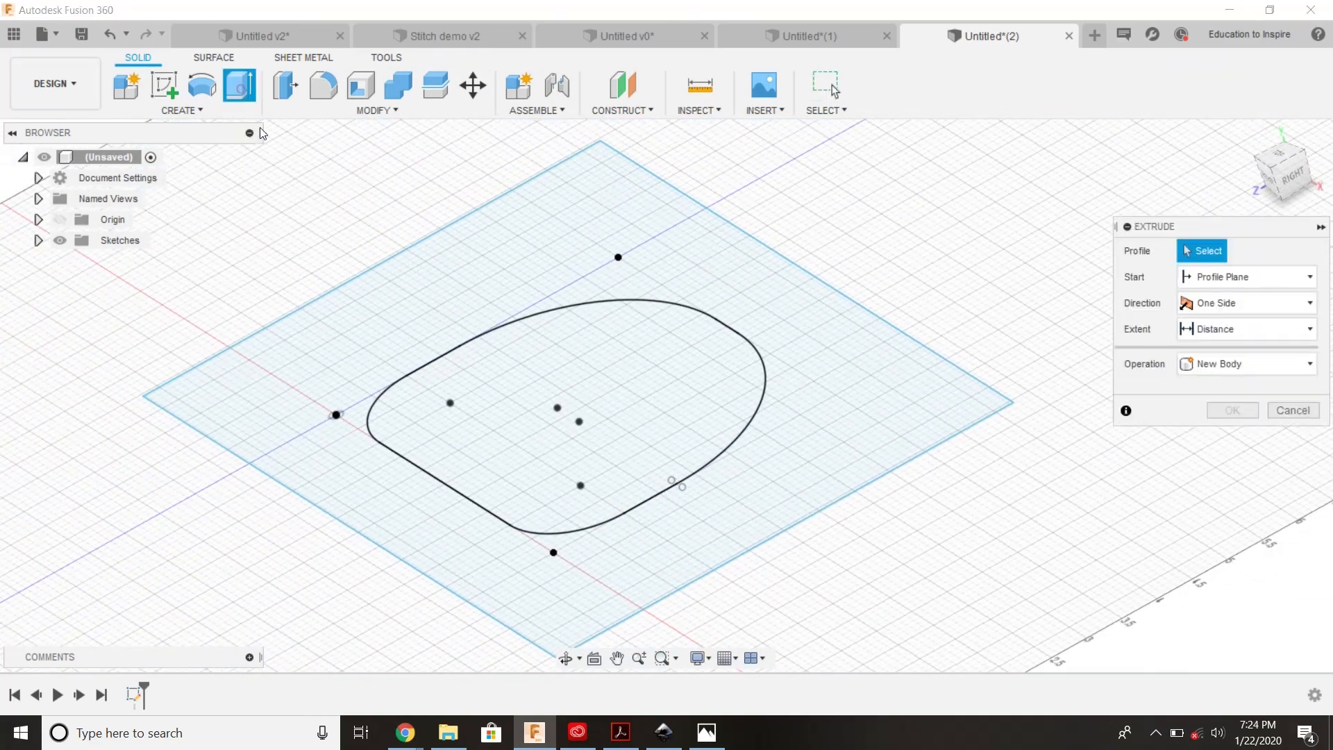
pyautogui.click(461, 277)
pyautogui.write('.1')
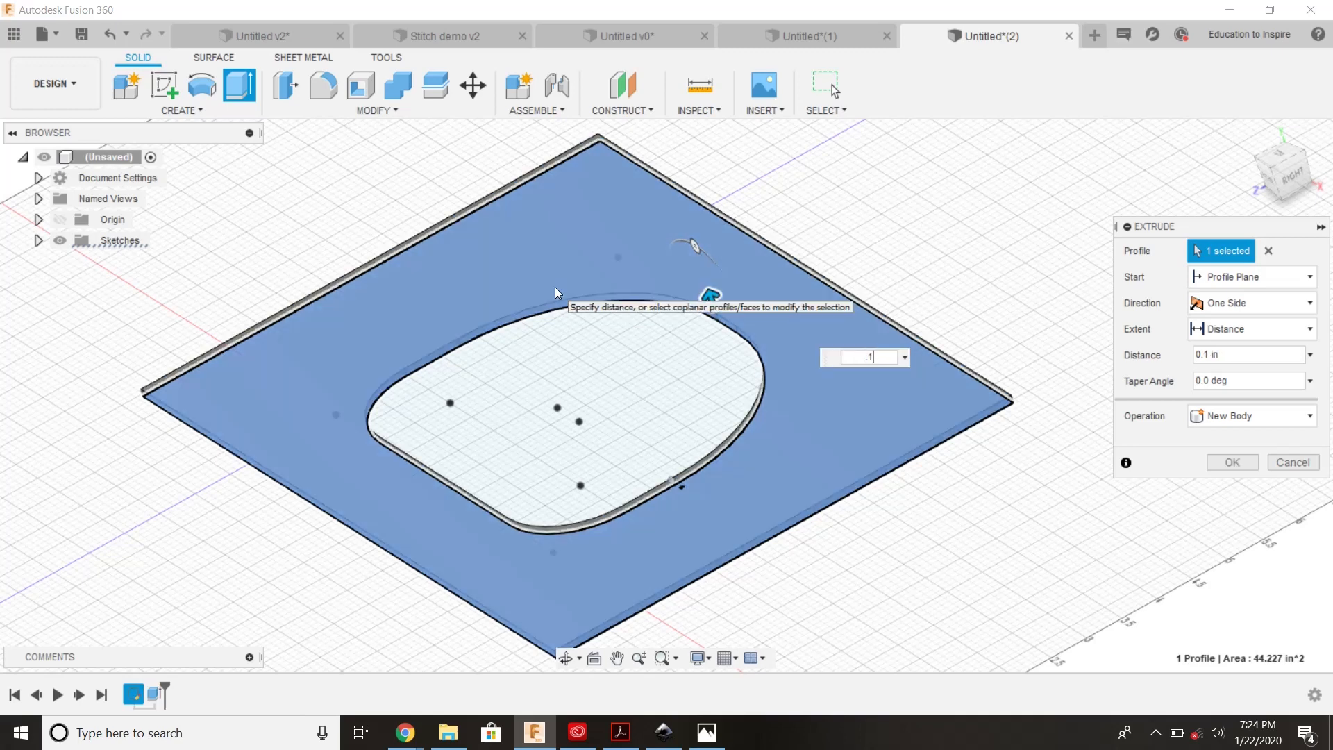
pyautogui.press('Return')
# - Show the sketch again, extrude the inner rounded profile 0.1 in, and hide the sketch
pyautogui.click(38, 261)
pyautogui.click(79, 283)
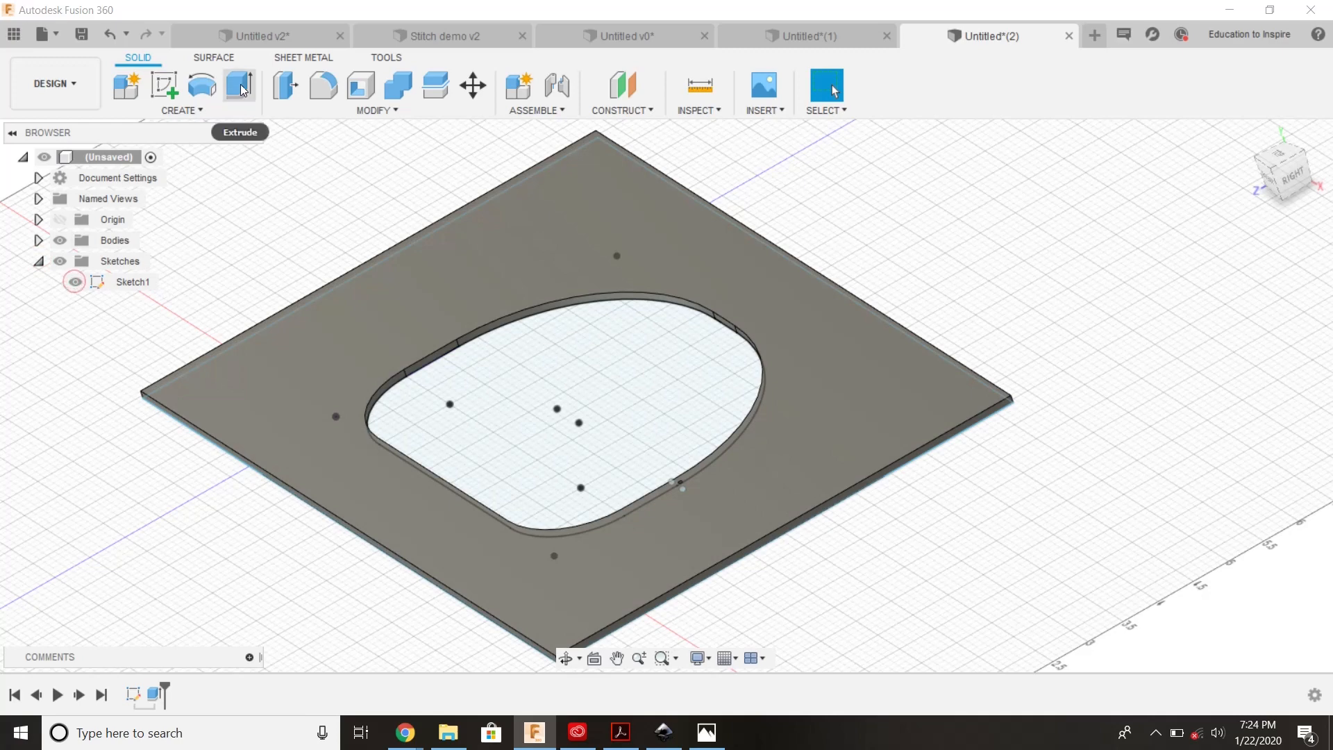
pyautogui.click(239, 84)
pyautogui.click(640, 365)
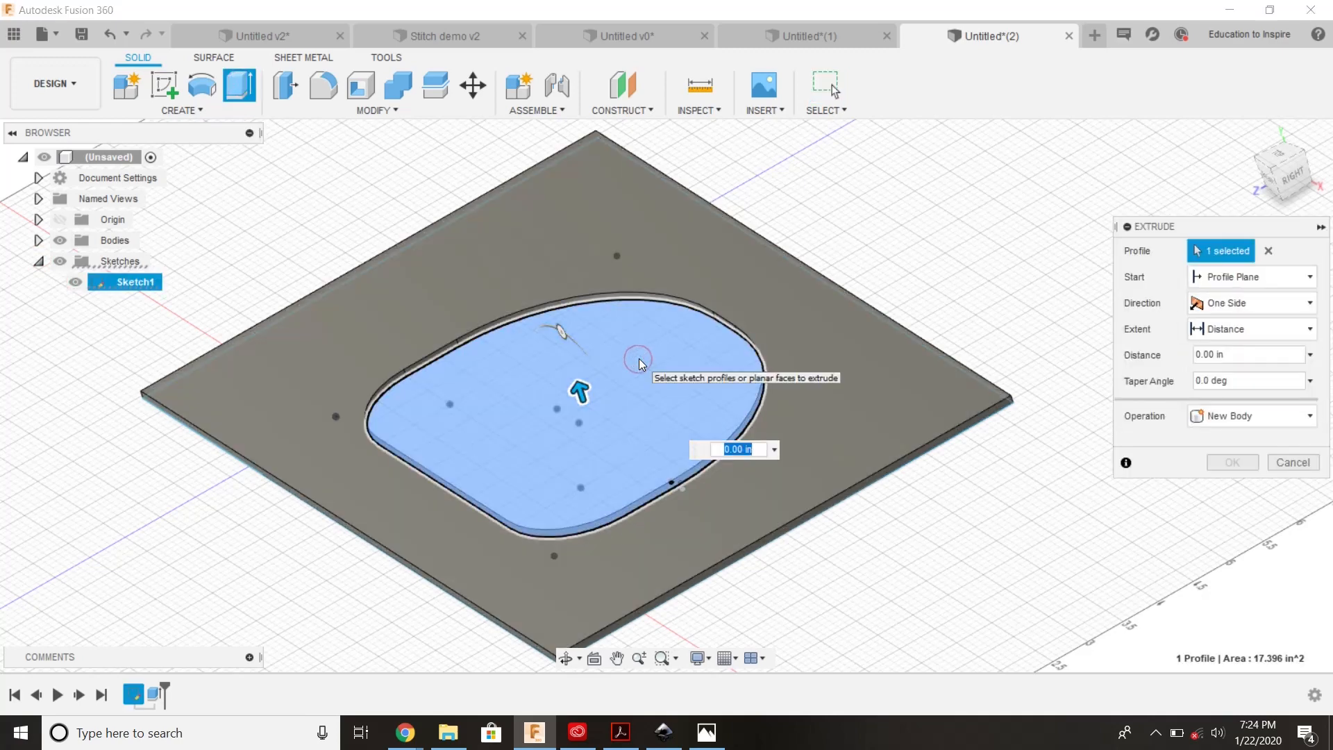
pyautogui.press('Return')
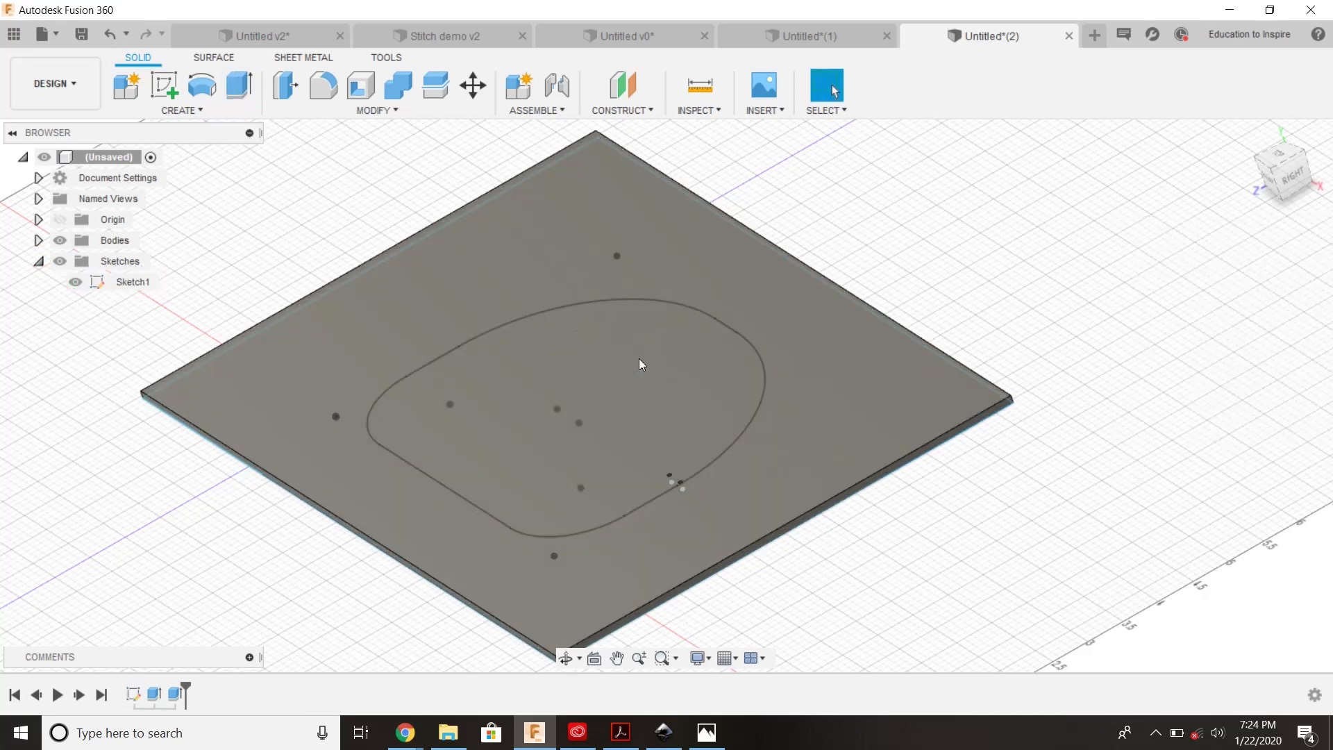
pyautogui.click(70, 284)
# - Edit the inner profile's extrusion so its operation is New Body instead of Join
pyautogui.scroll(4, 706, 496)
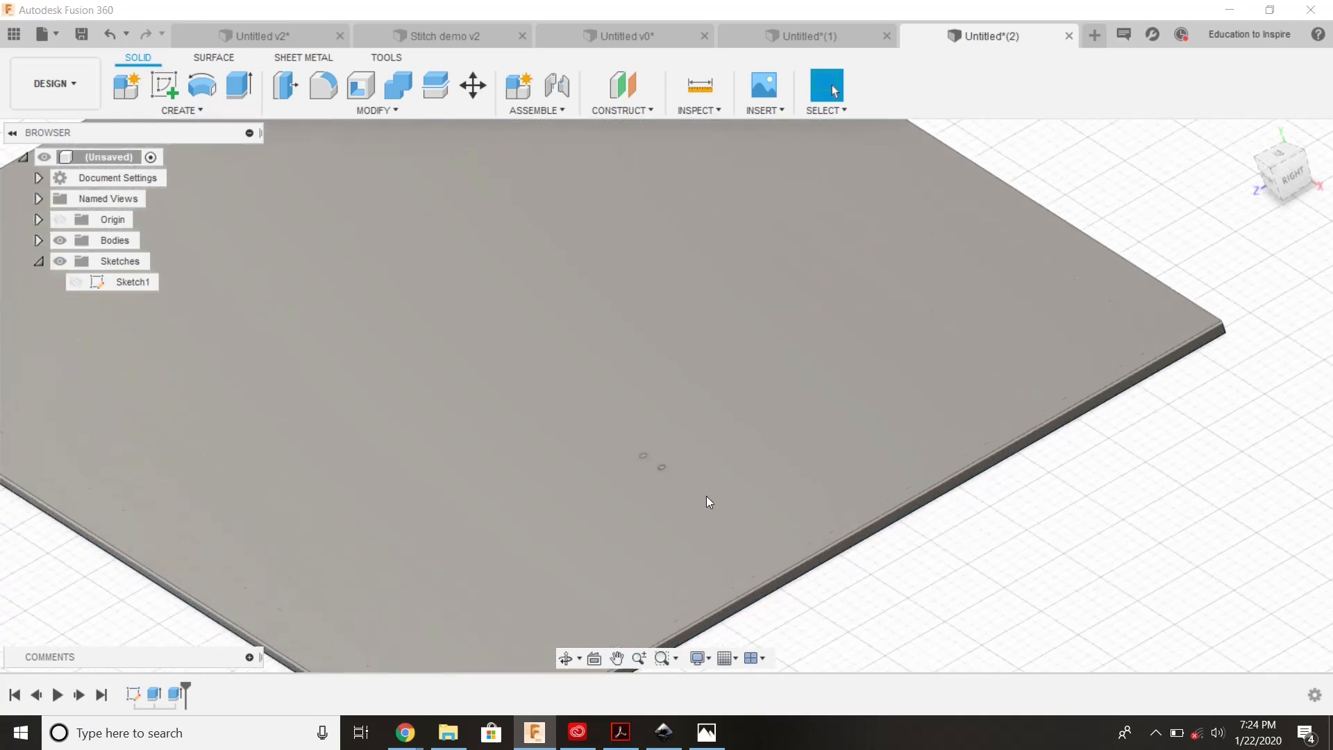
pyautogui.scroll(-3, 535, 479)
pyautogui.scroll(-4, 377, 457)
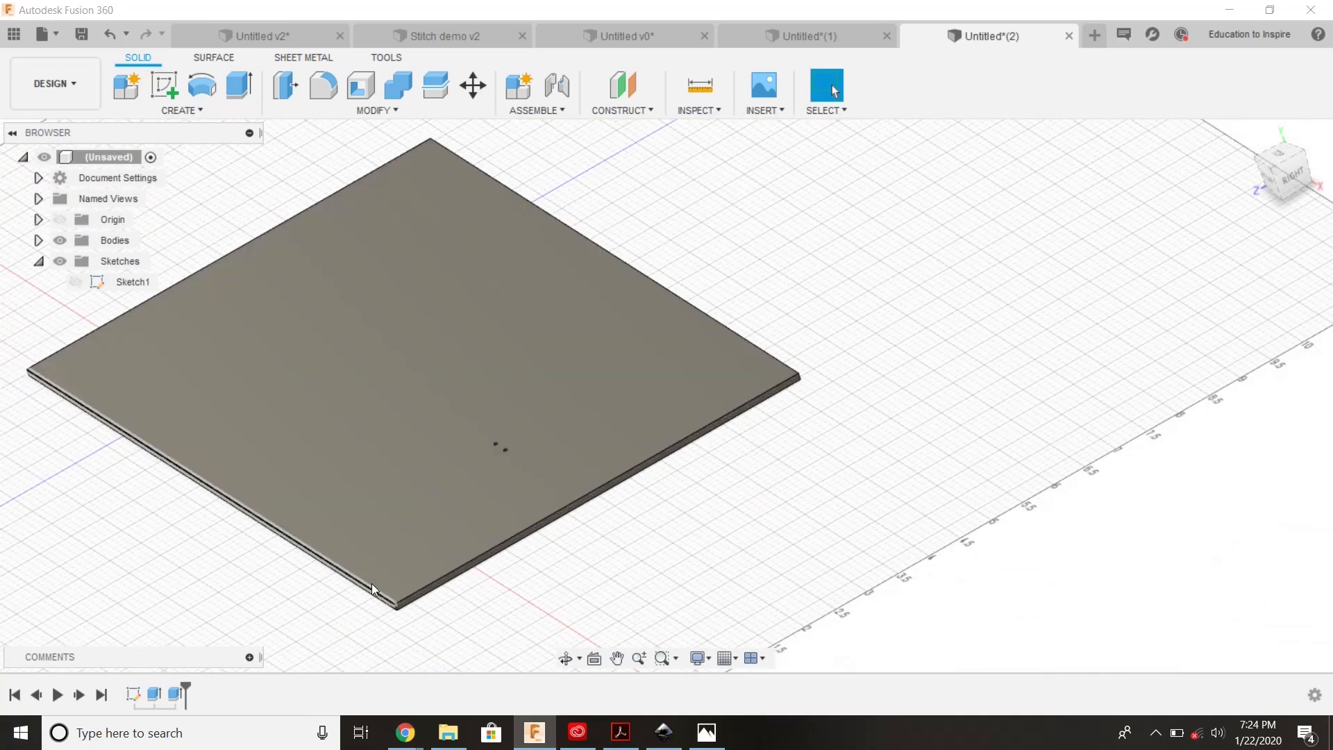
pyautogui.doubleClick(177, 696)
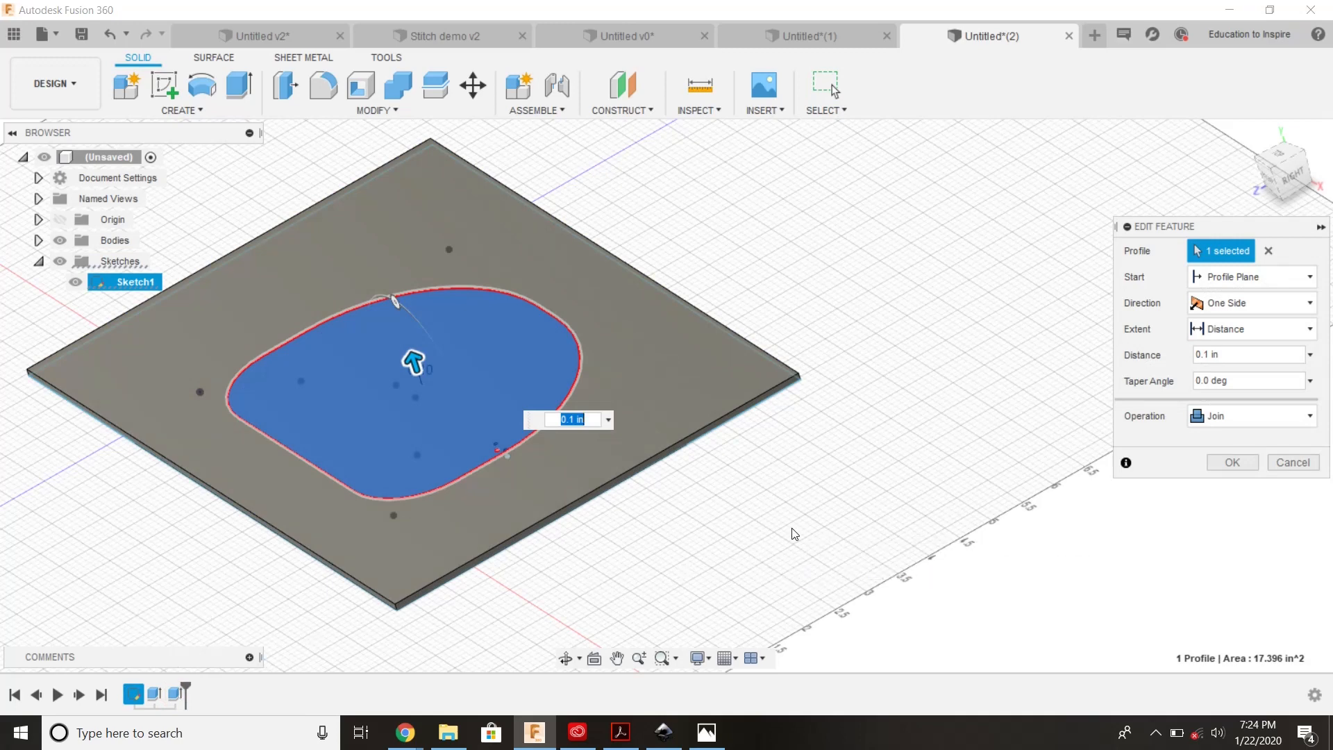
pyautogui.click(1206, 414)
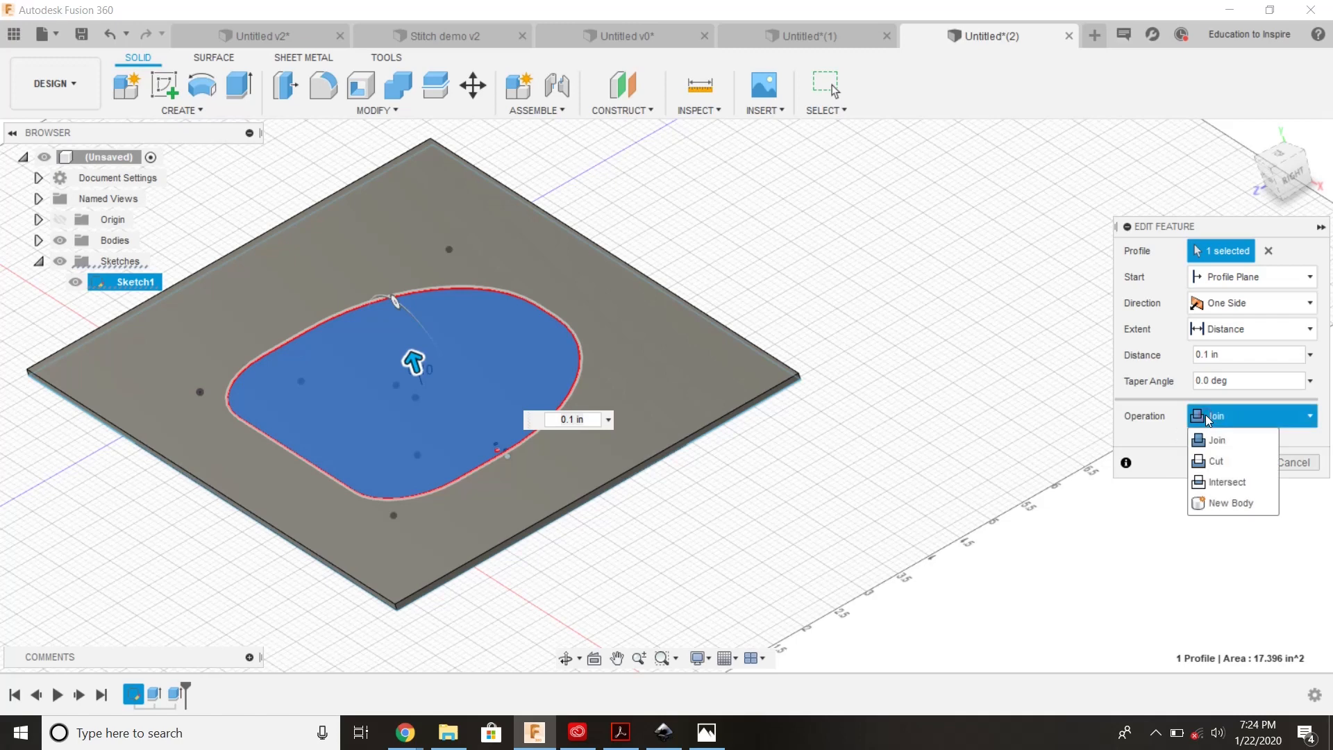
pyautogui.click(1234, 502)
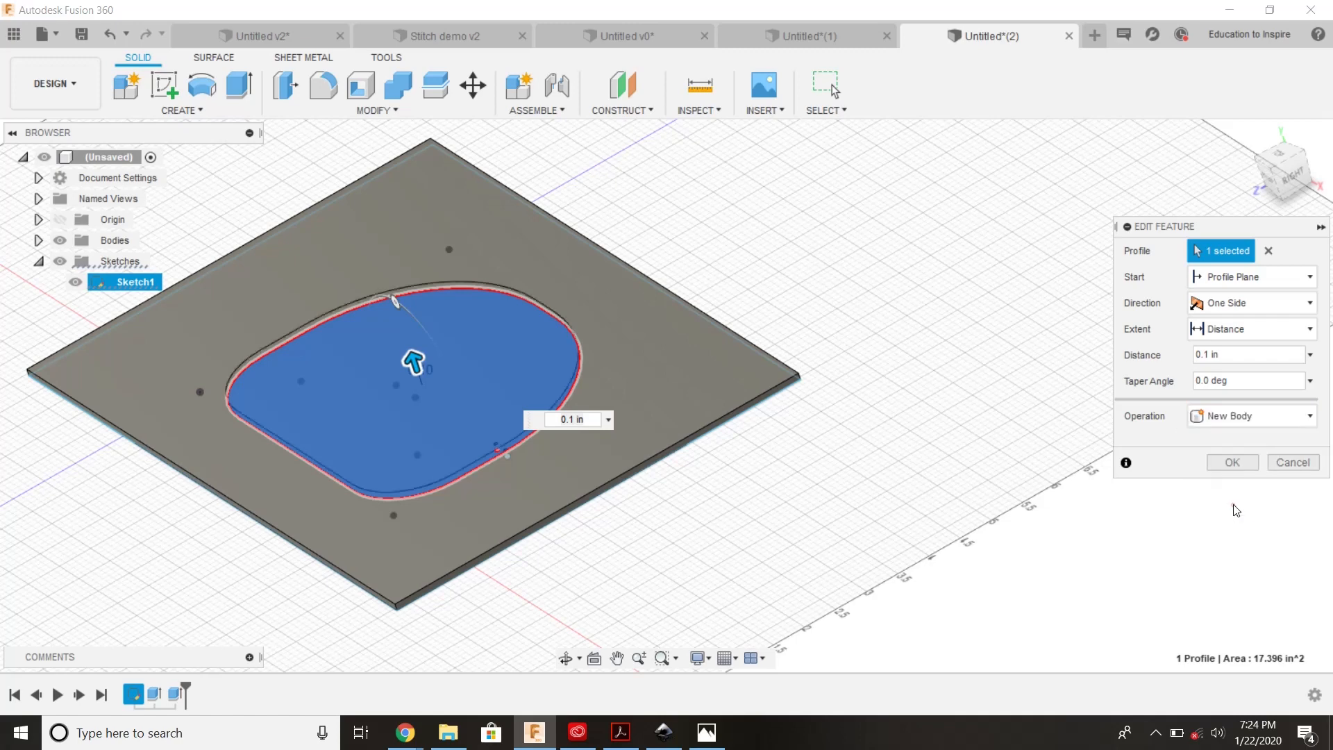
pyautogui.click(1240, 462)
# - Set up a Pattern on Path of both stitch hole faces along the seam edge between the two bodies
pyautogui.scroll(5, 504, 452)
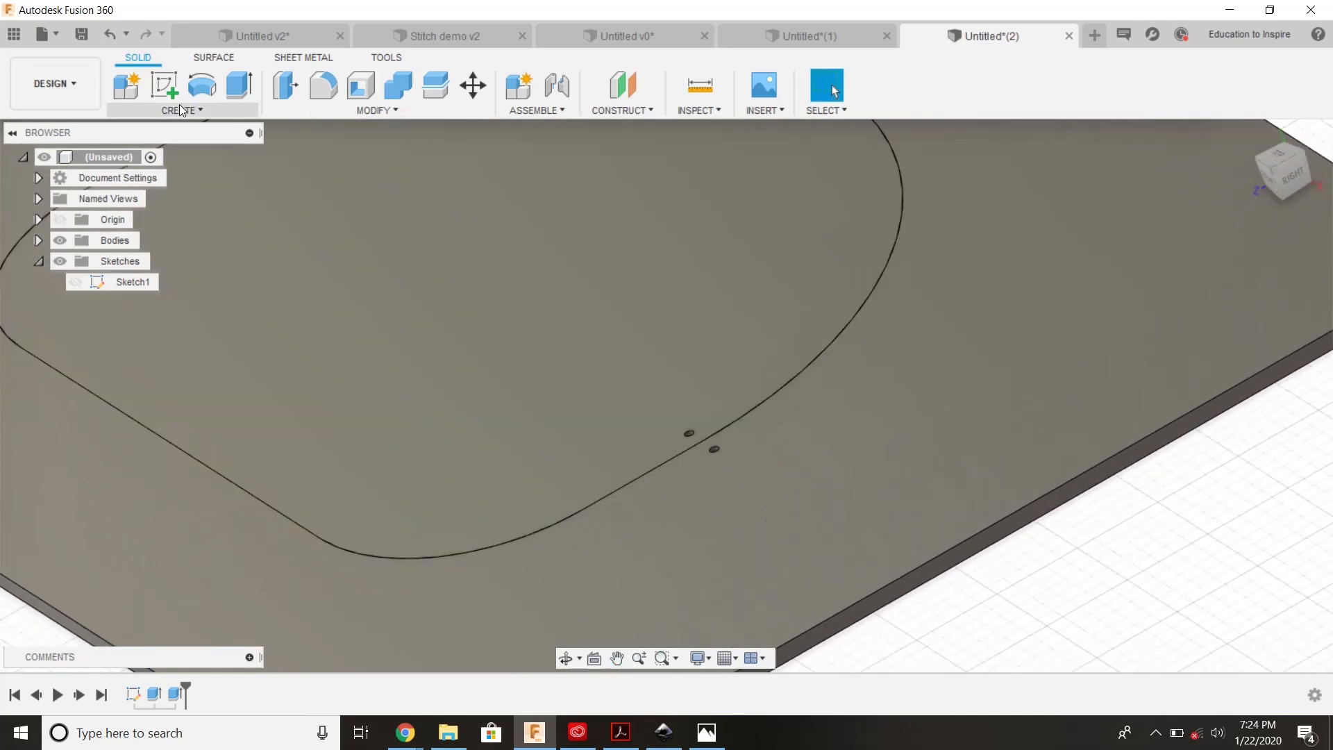
pyautogui.click(179, 109)
pyautogui.moveTo(194, 509)
pyautogui.click(343, 553)
pyautogui.scroll(5, 694, 452)
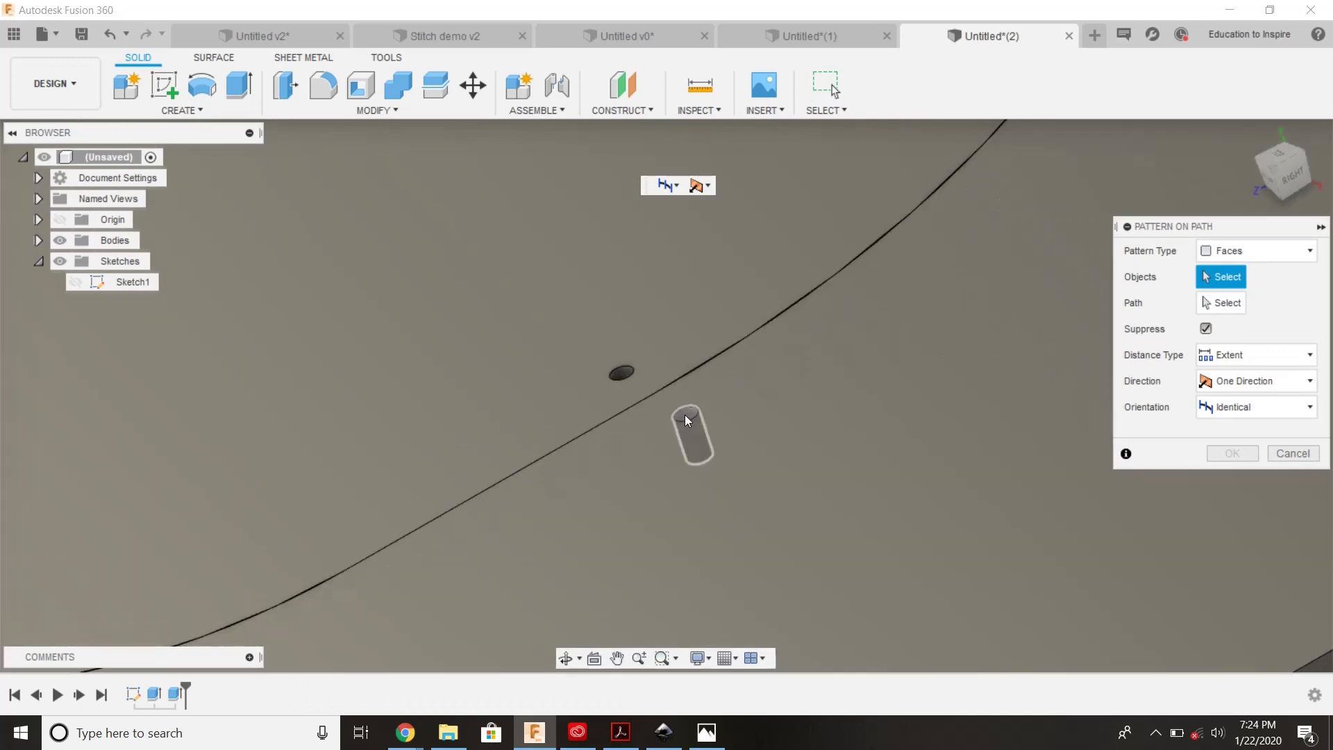
pyautogui.click(684, 414)
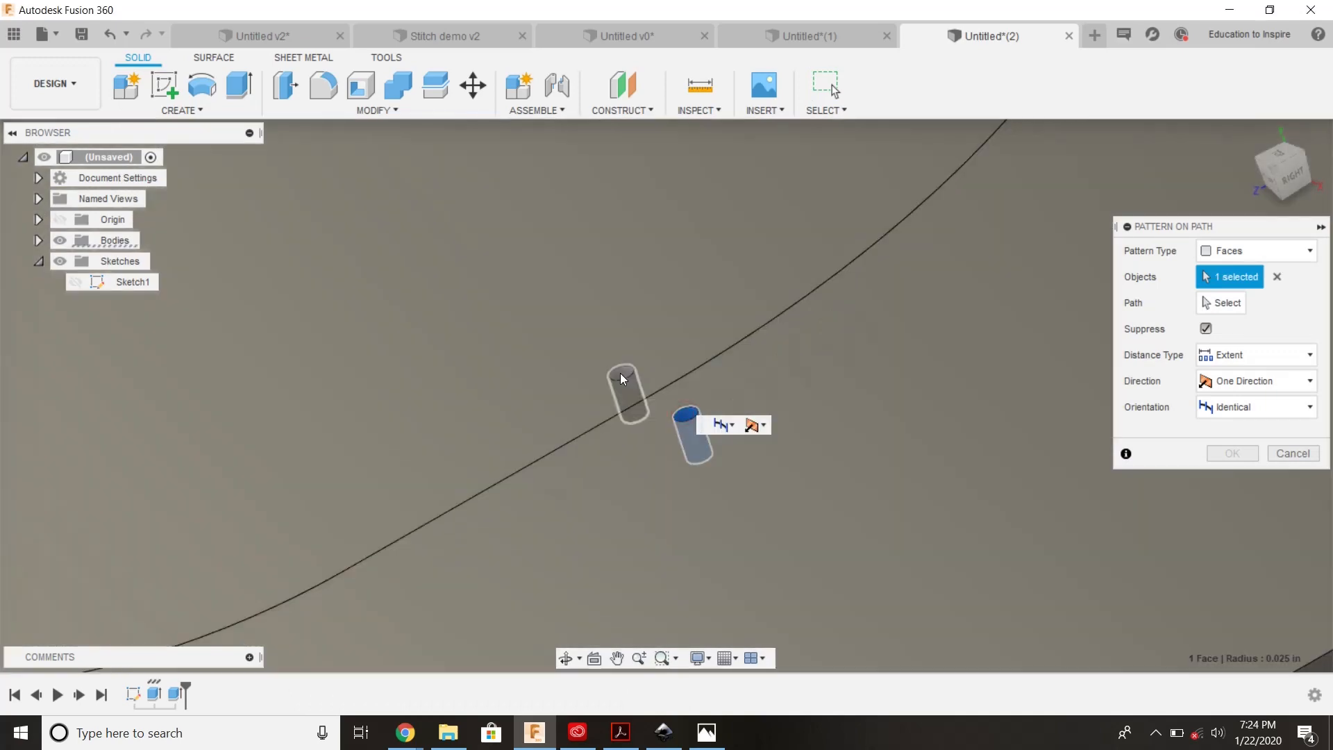
pyautogui.click(621, 372)
pyautogui.click(1222, 303)
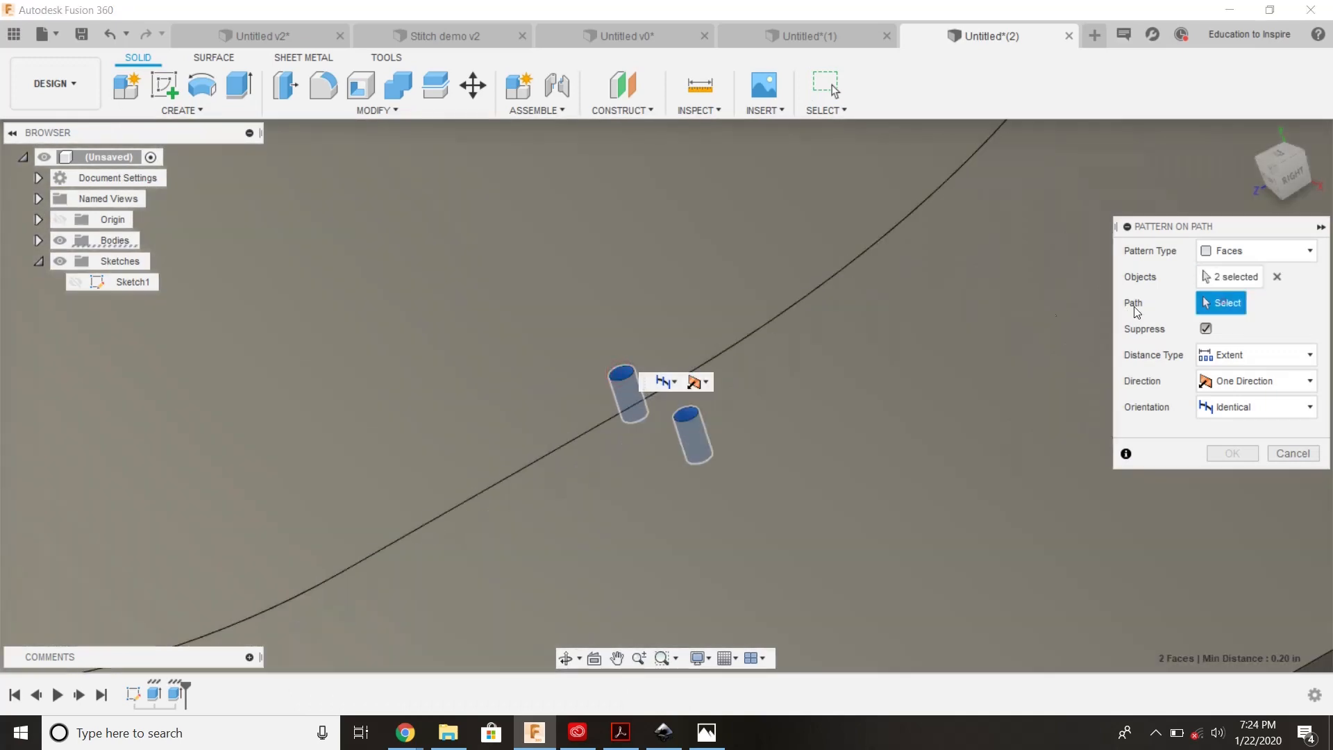
pyautogui.click(799, 306)
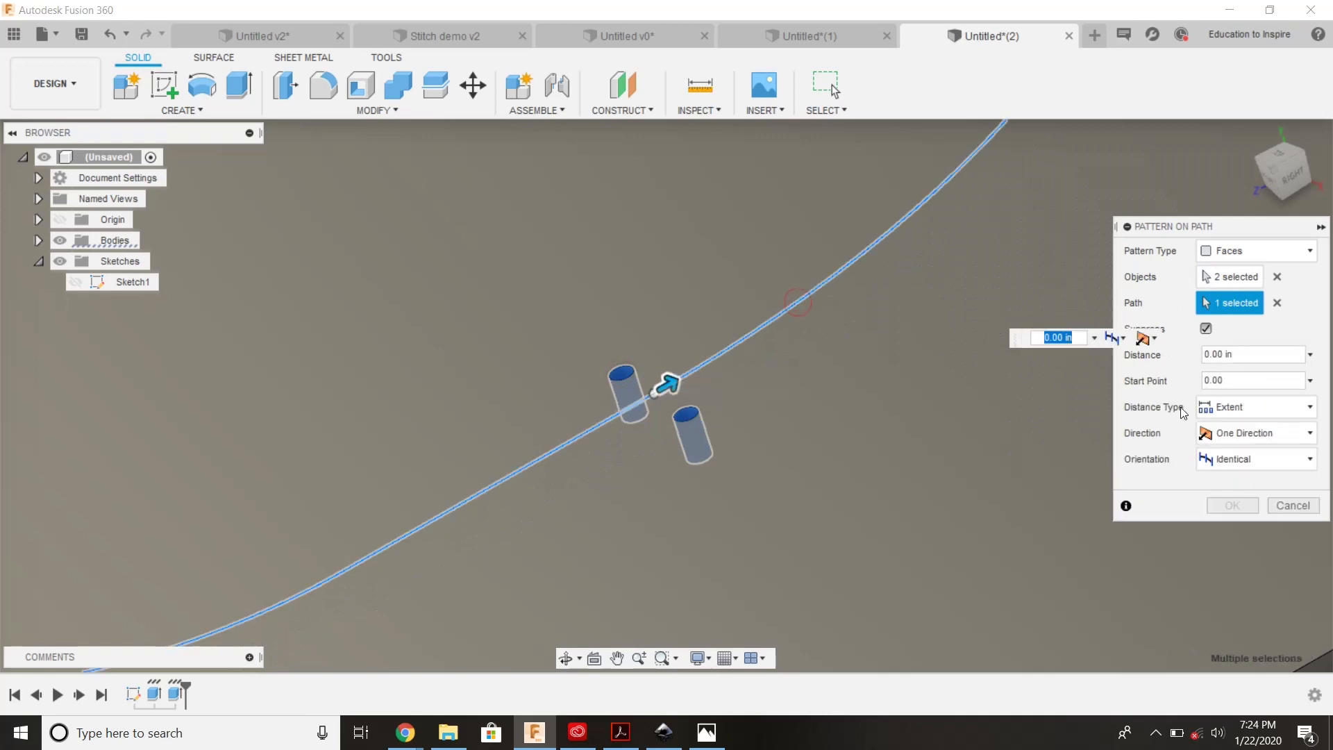
# - Set the pattern's distance type to Spacing with a distance of 0.25 in
pyautogui.click(1219, 407)
pyautogui.click(1230, 453)
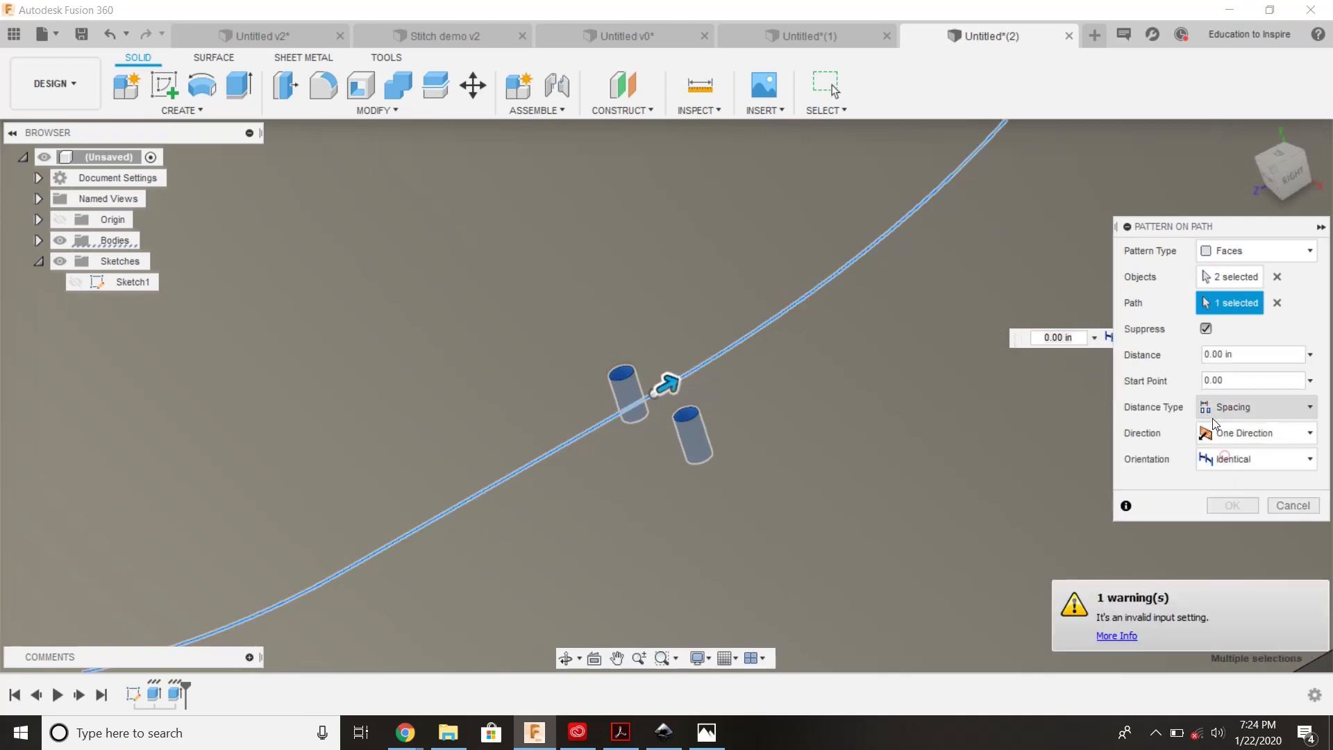
pyautogui.doubleClick(1222, 354)
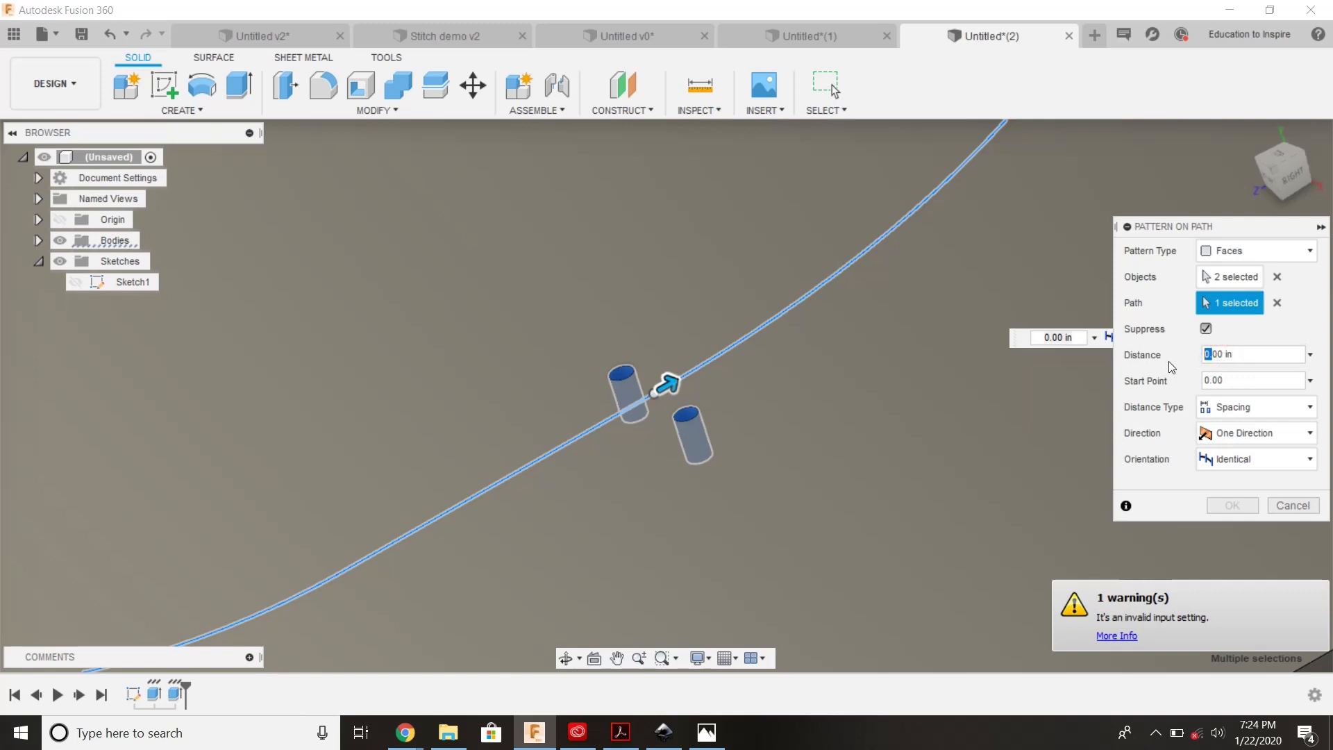
pyautogui.write('.25')
# - Adjust the pattern quantity until the holes run all the way around the seam, ending at 62
pyautogui.moveTo(1219, 355); pyautogui.dragTo(1124, 371)
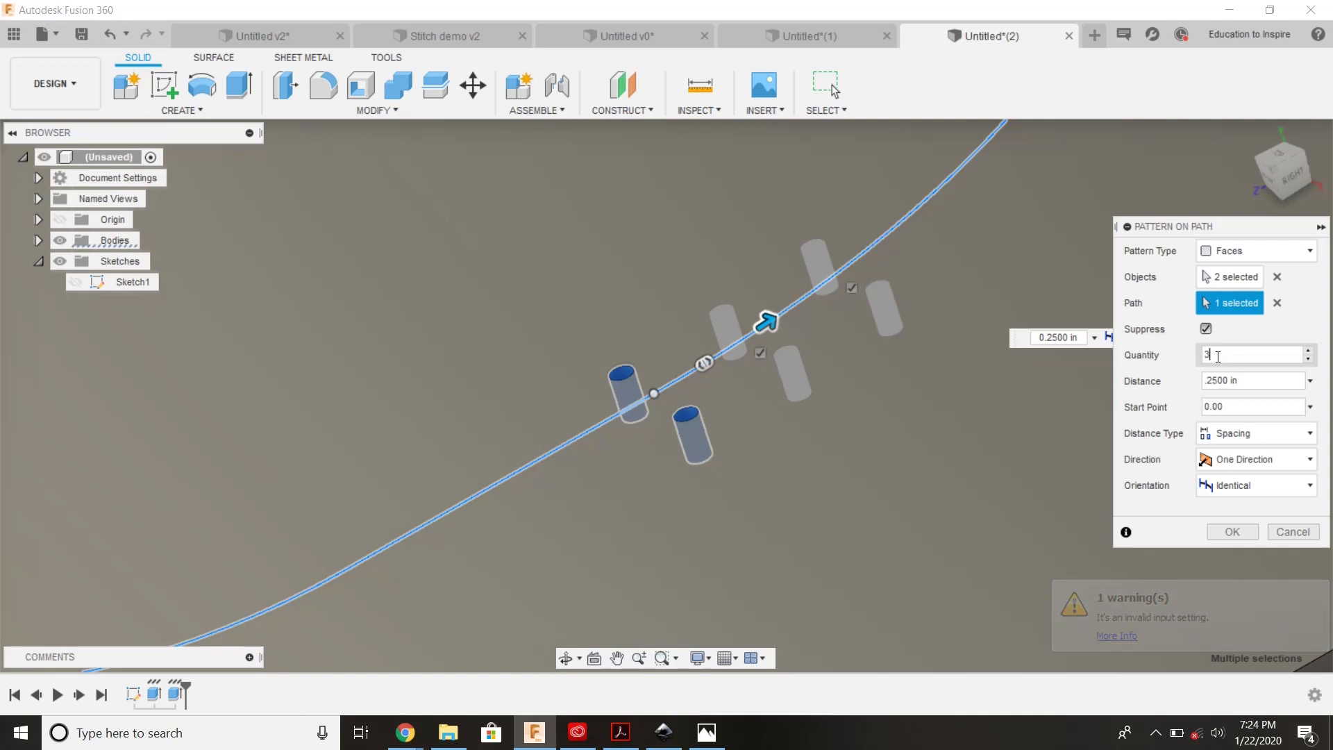
pyautogui.write('58')
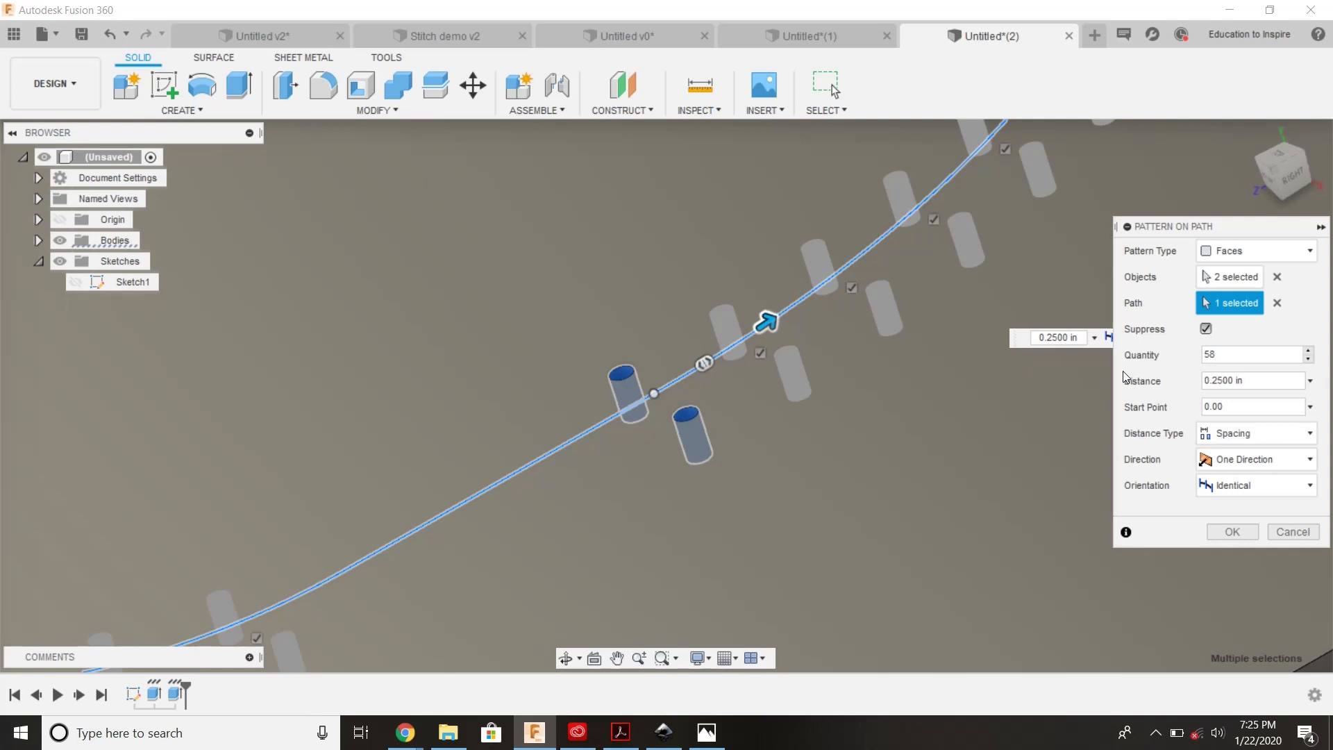
pyautogui.press('BackSpace')
pyautogui.write('9')
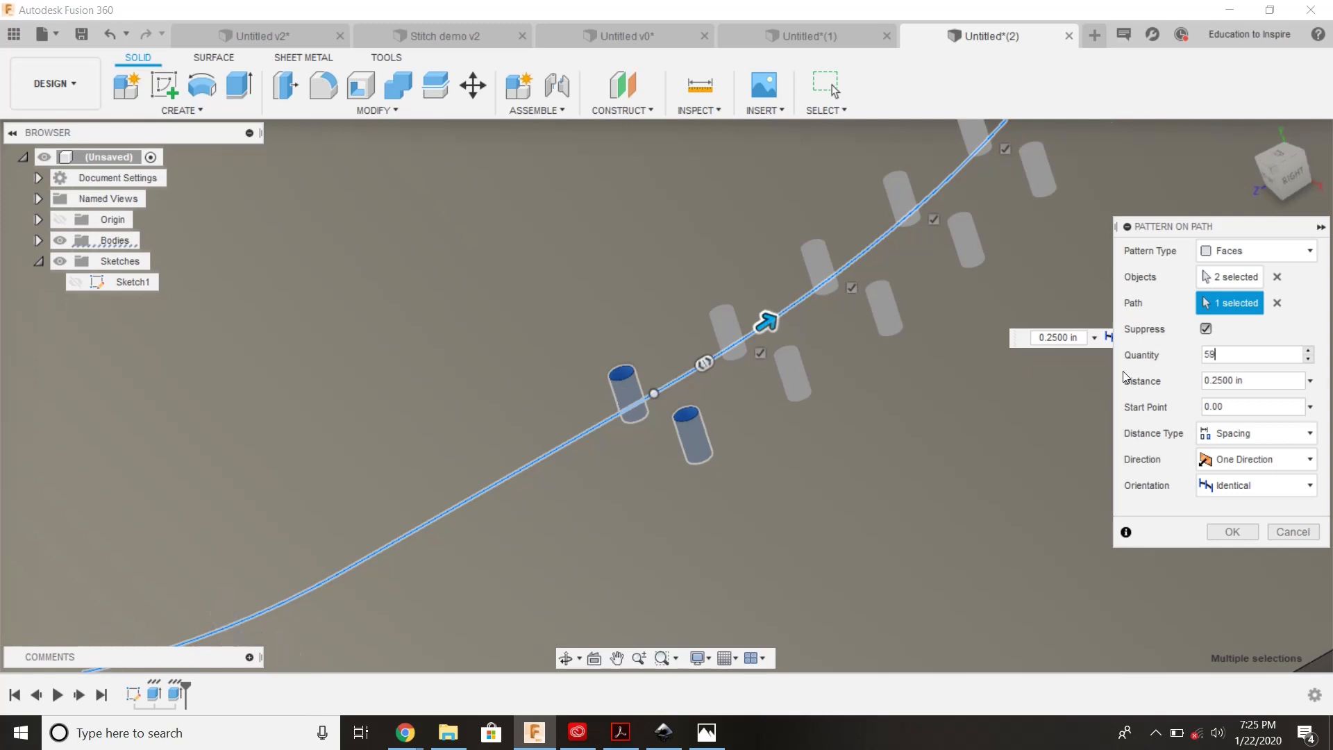
pyautogui.click(1309, 350)
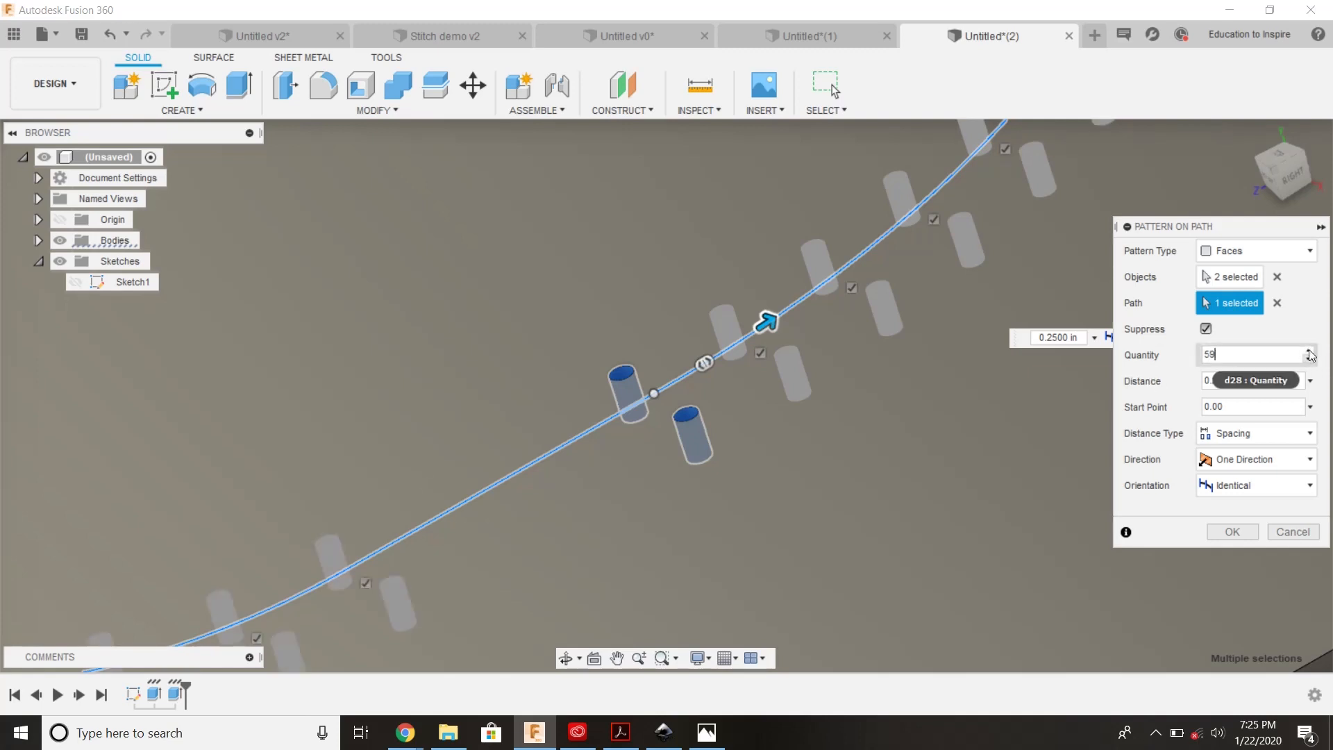
pyautogui.click(1309, 351)
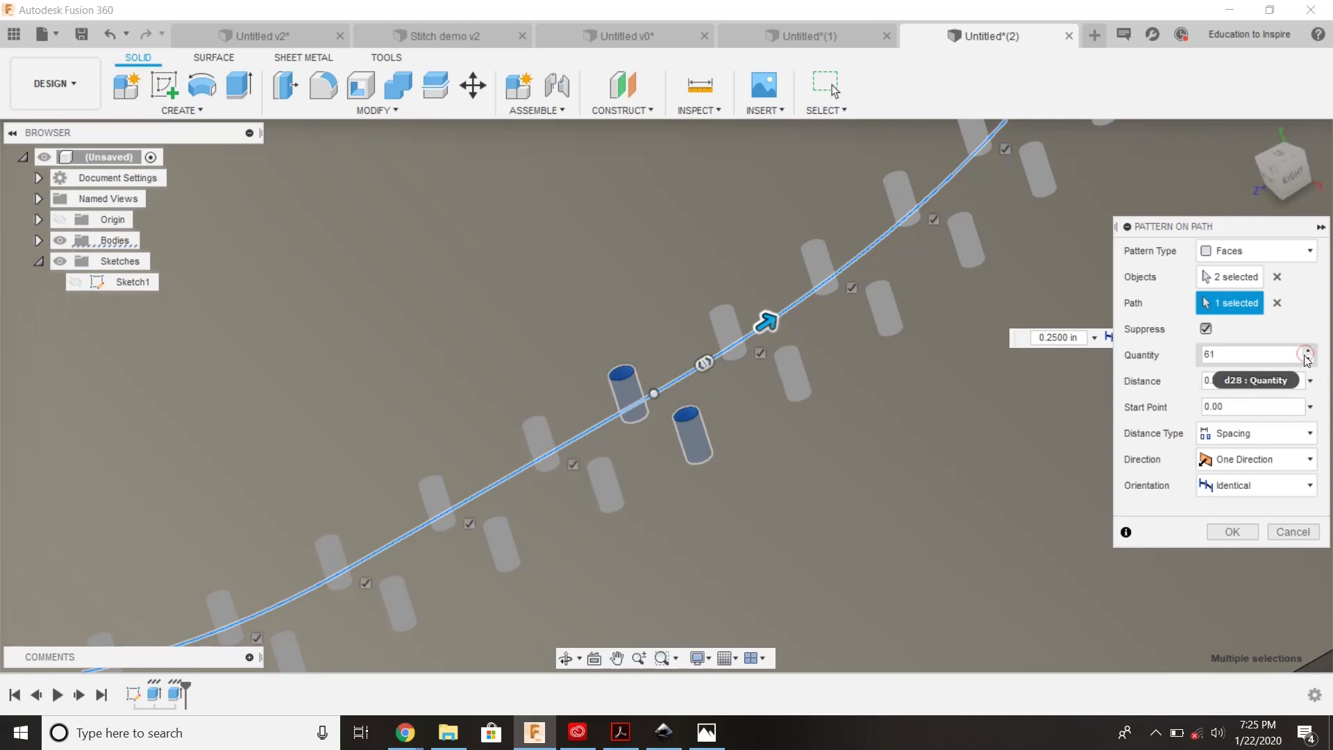
pyautogui.click(1305, 357)
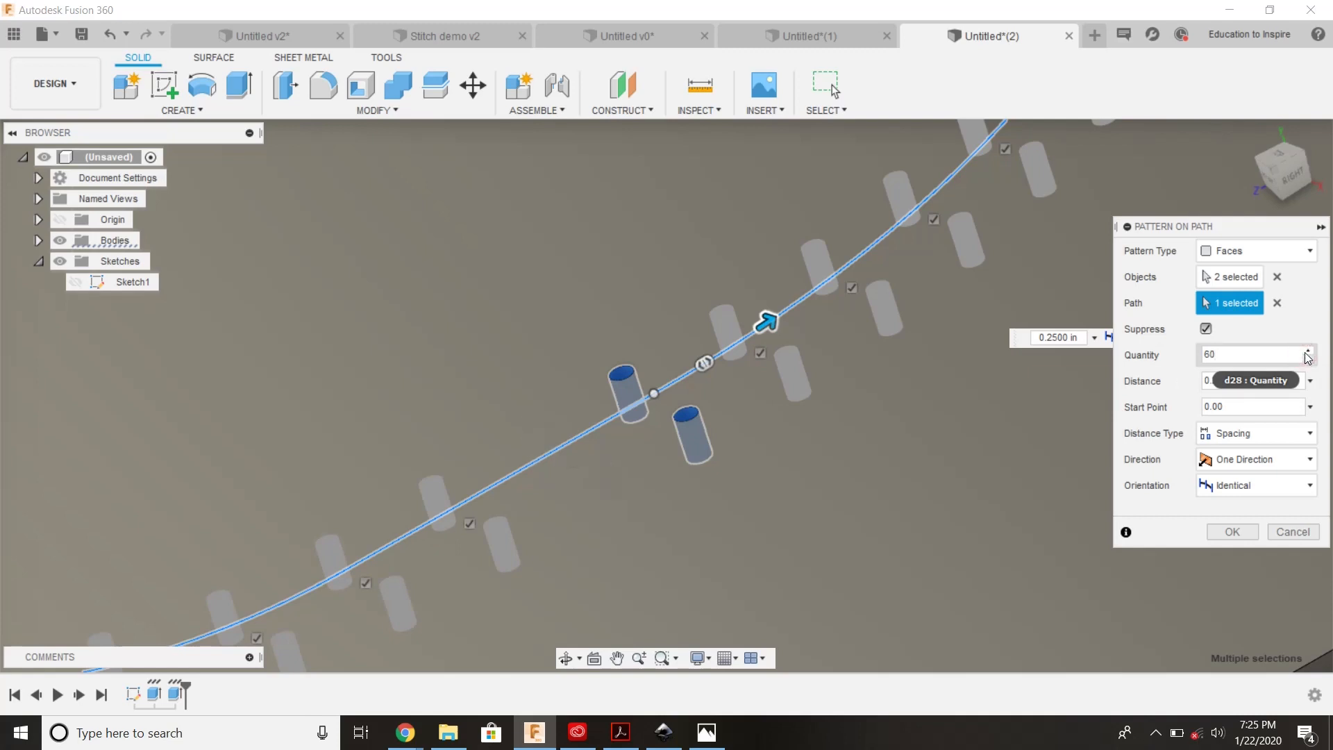
pyautogui.click(1306, 352)
pyautogui.click(1310, 351)
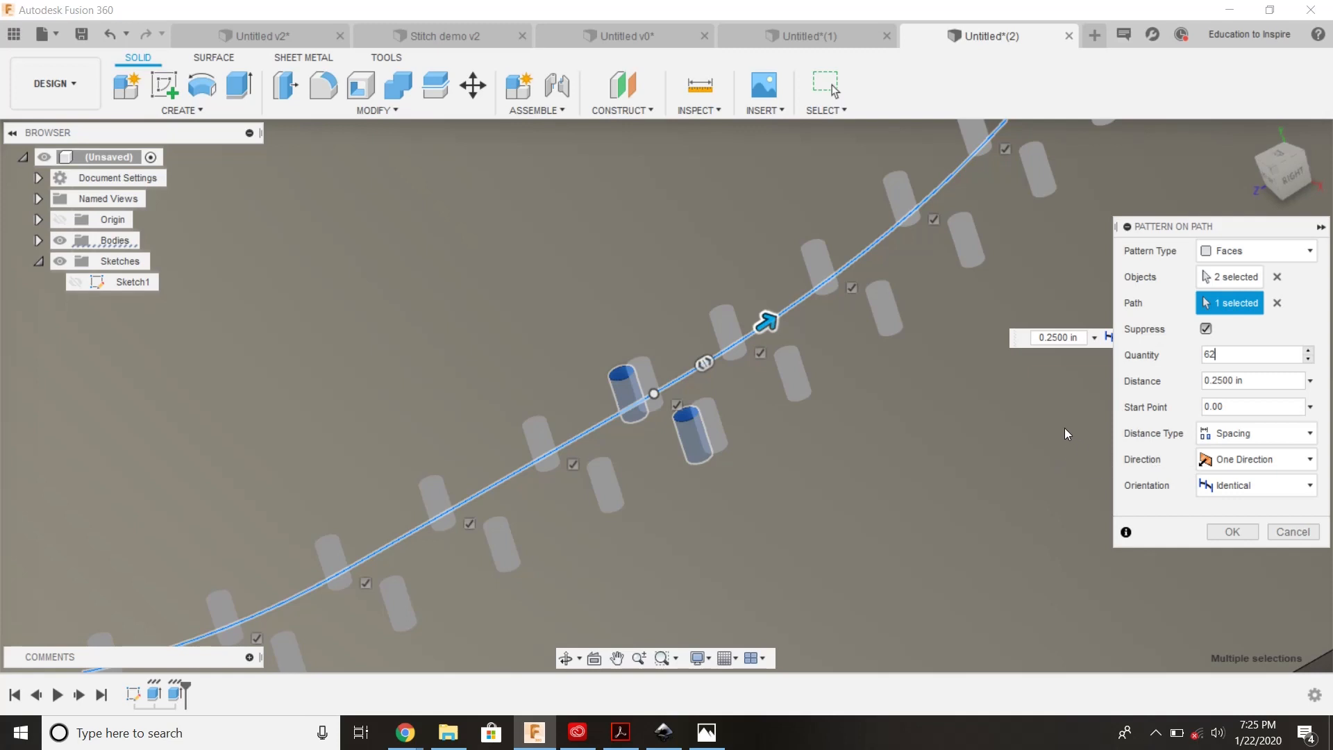
pyautogui.click(1231, 380)
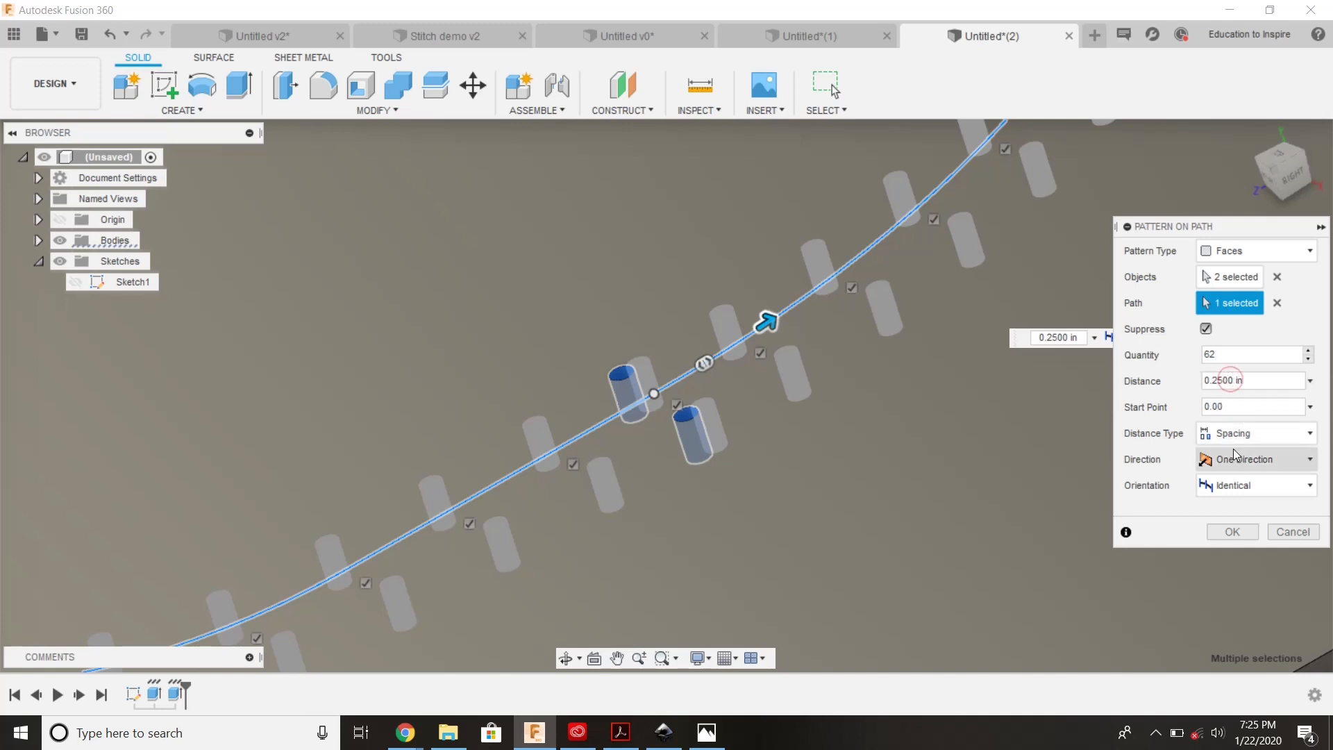
# - Fine-tune the pattern spacing to 0.2494 in so the hole pairs close evenly around the seam, and create the pattern
pyautogui.press('BackSpace')
pyautogui.press('BackSpace')
pyautogui.press('BackSpace')
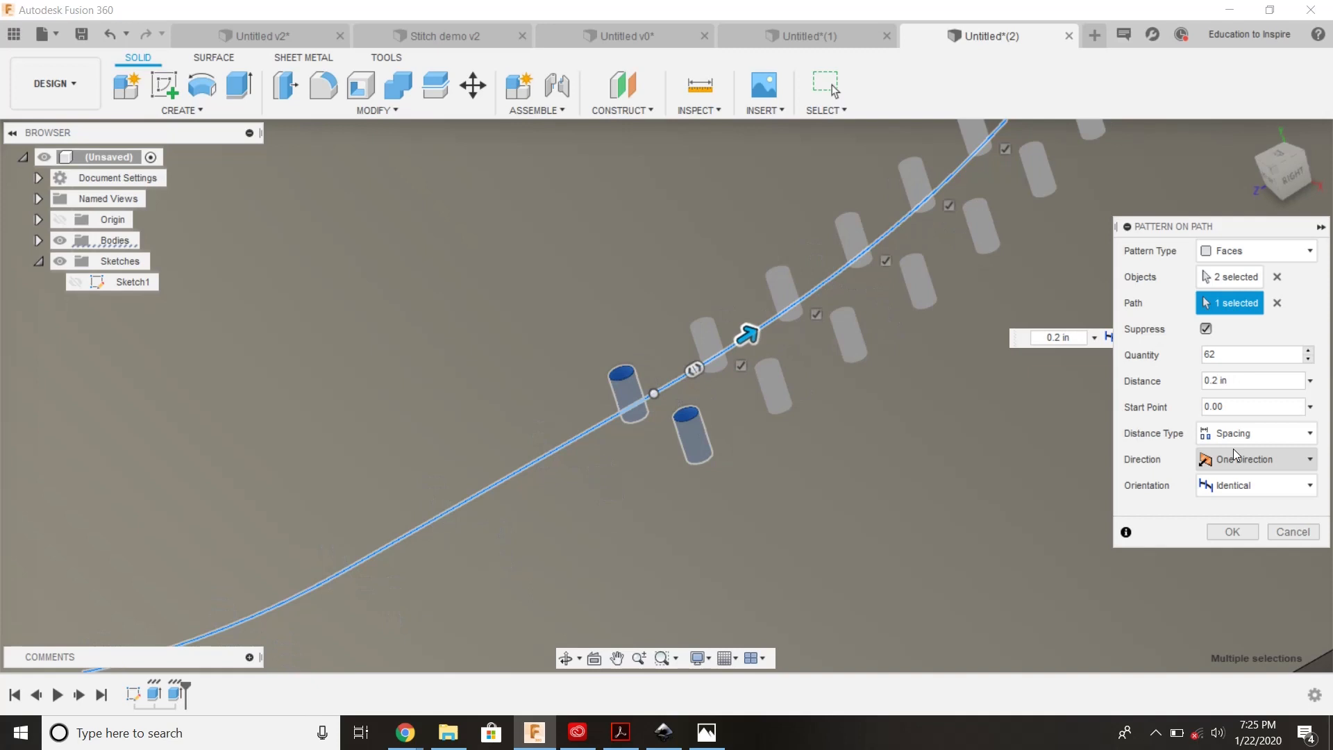
pyautogui.write('49')
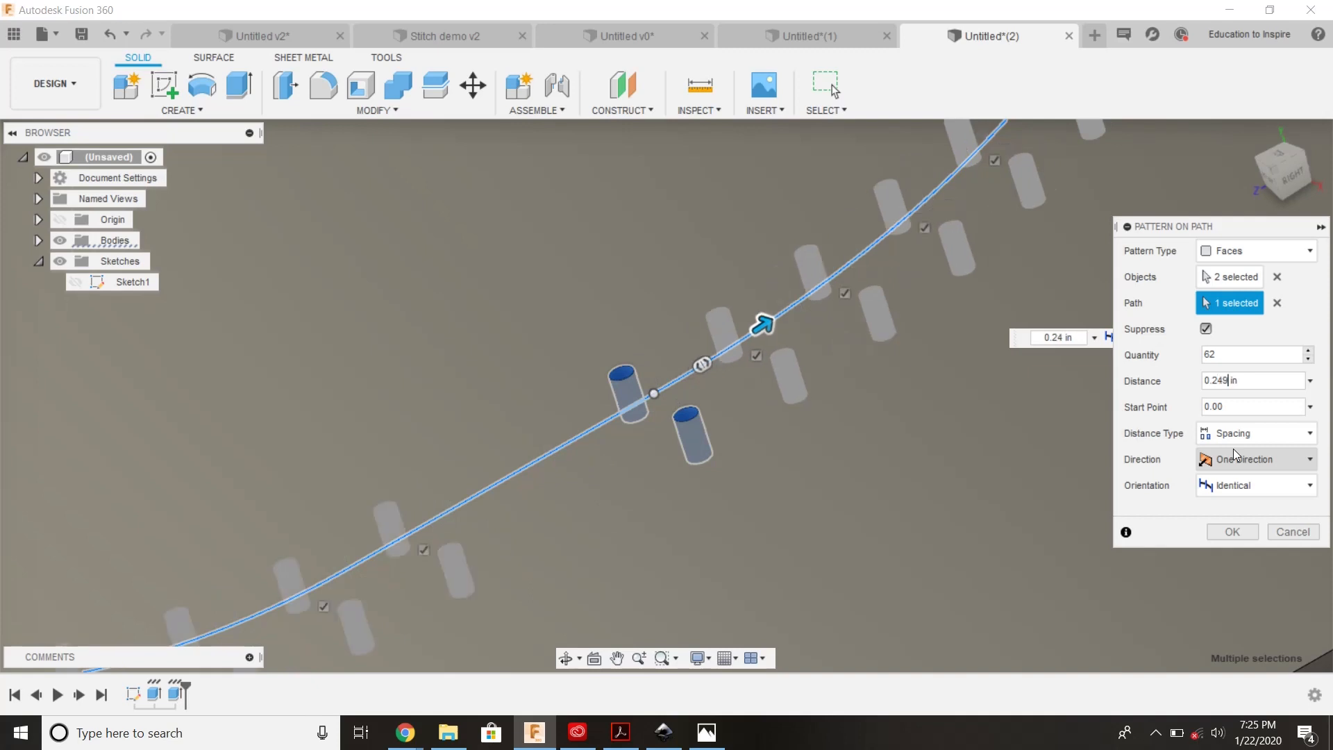
pyautogui.write('9')
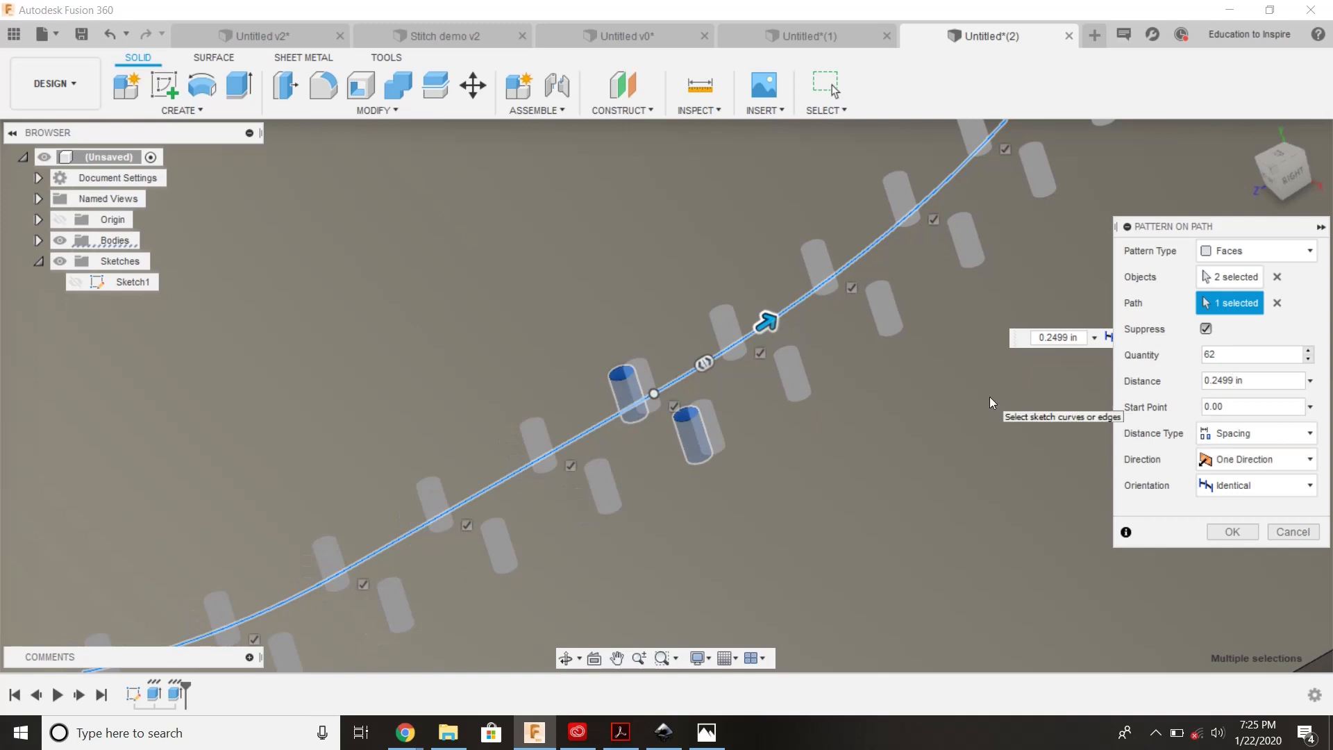
pyautogui.press('BackSpace')
pyautogui.write('5')
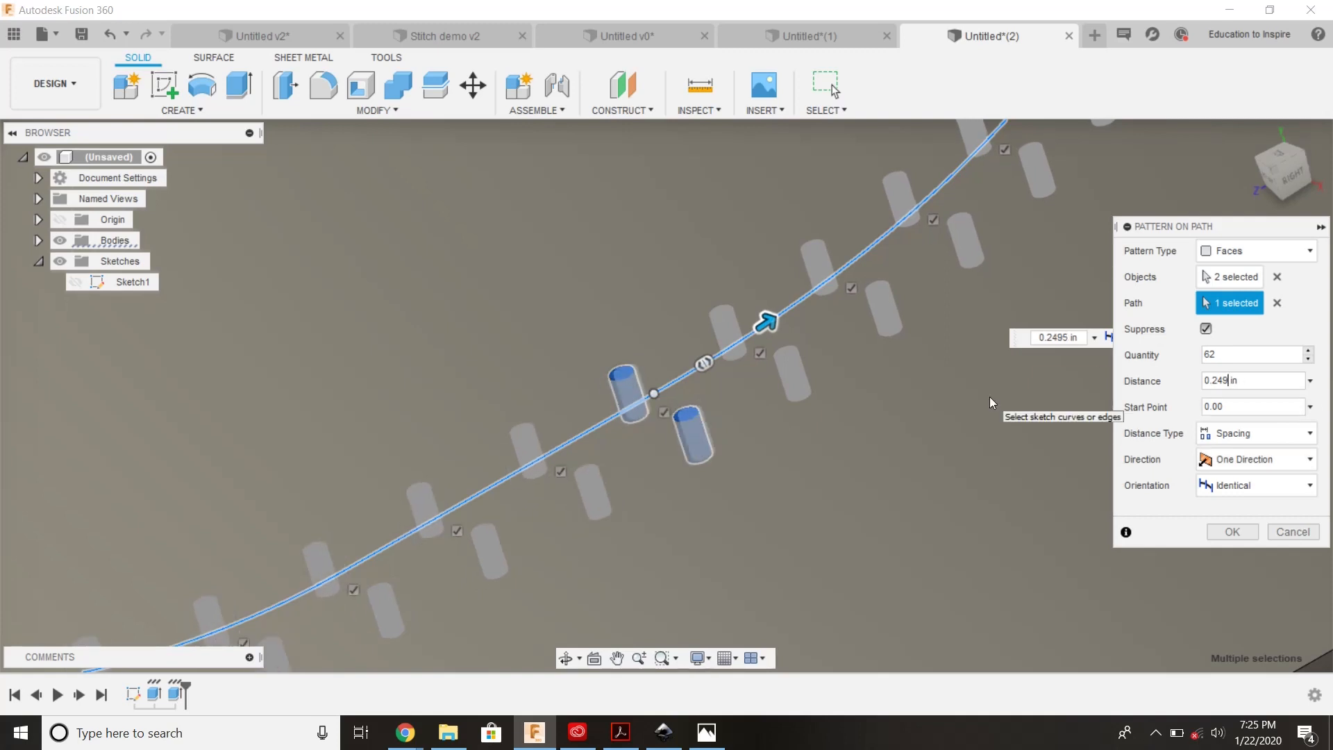
pyautogui.write('4')
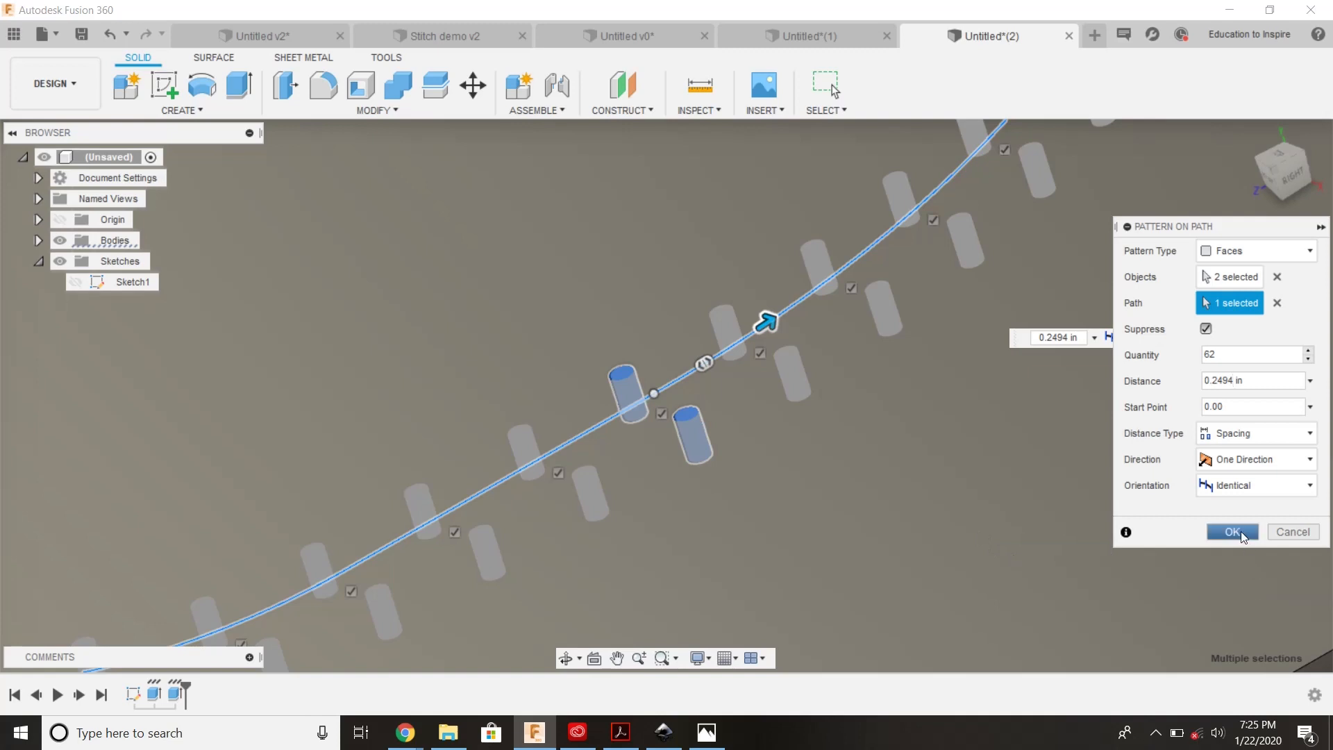
pyautogui.click(1238, 529)
# - Edit the stitch hole path pattern so its orientation is Path Direction, and check the result from the top
pyautogui.scroll(-6, 1237, 528)
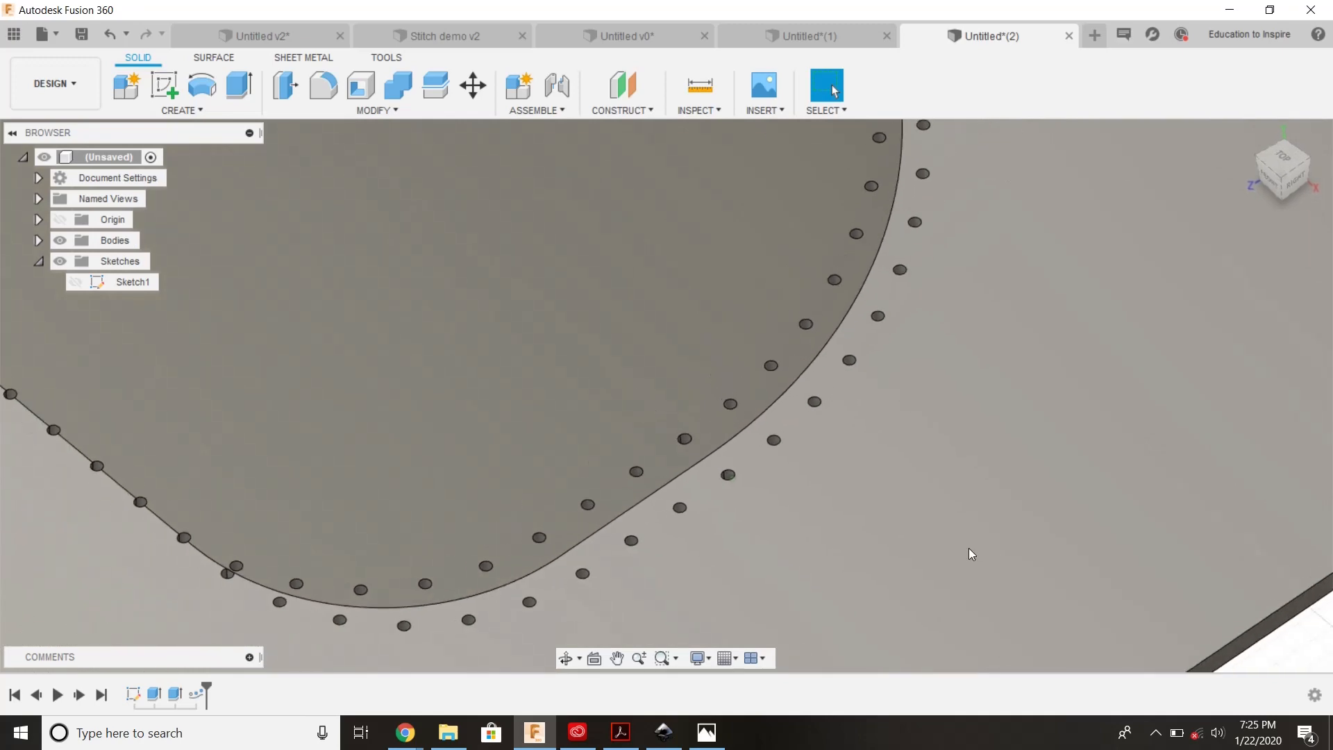
pyautogui.scroll(-6, 971, 554)
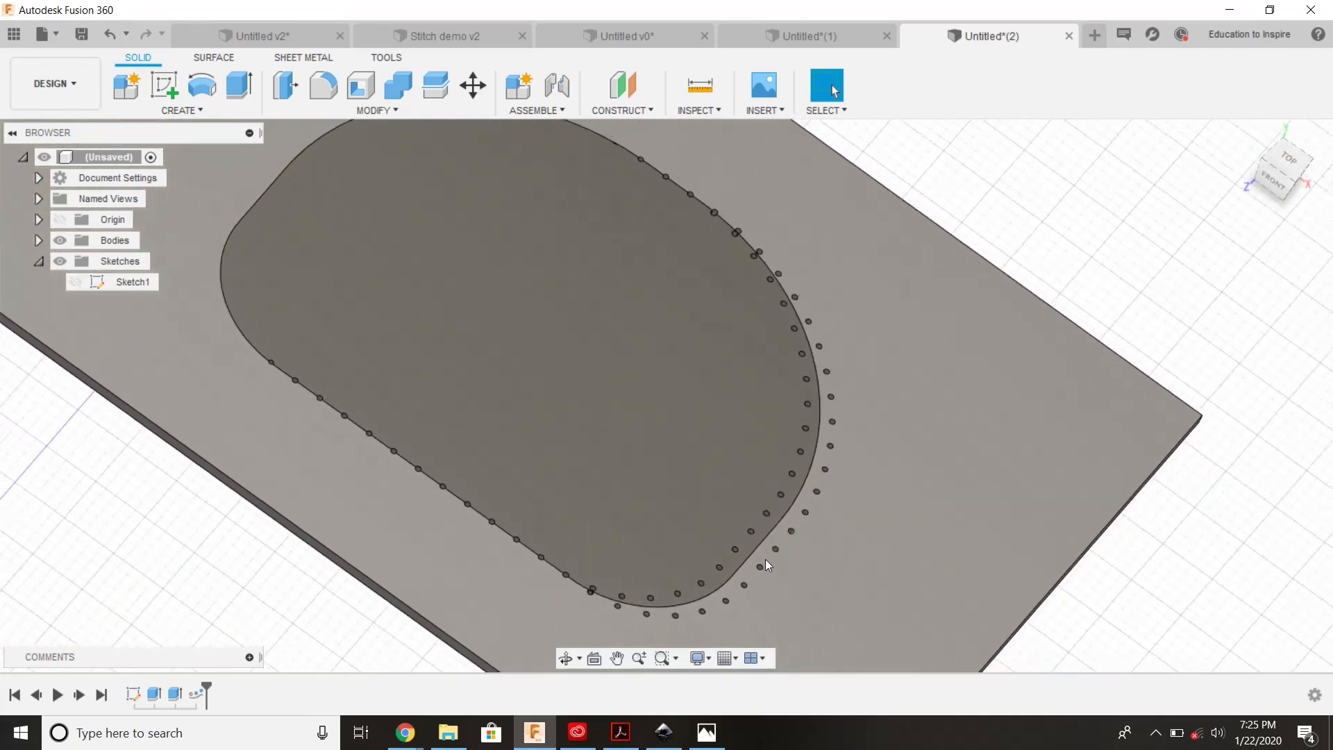
pyautogui.scroll(-2, 765, 560)
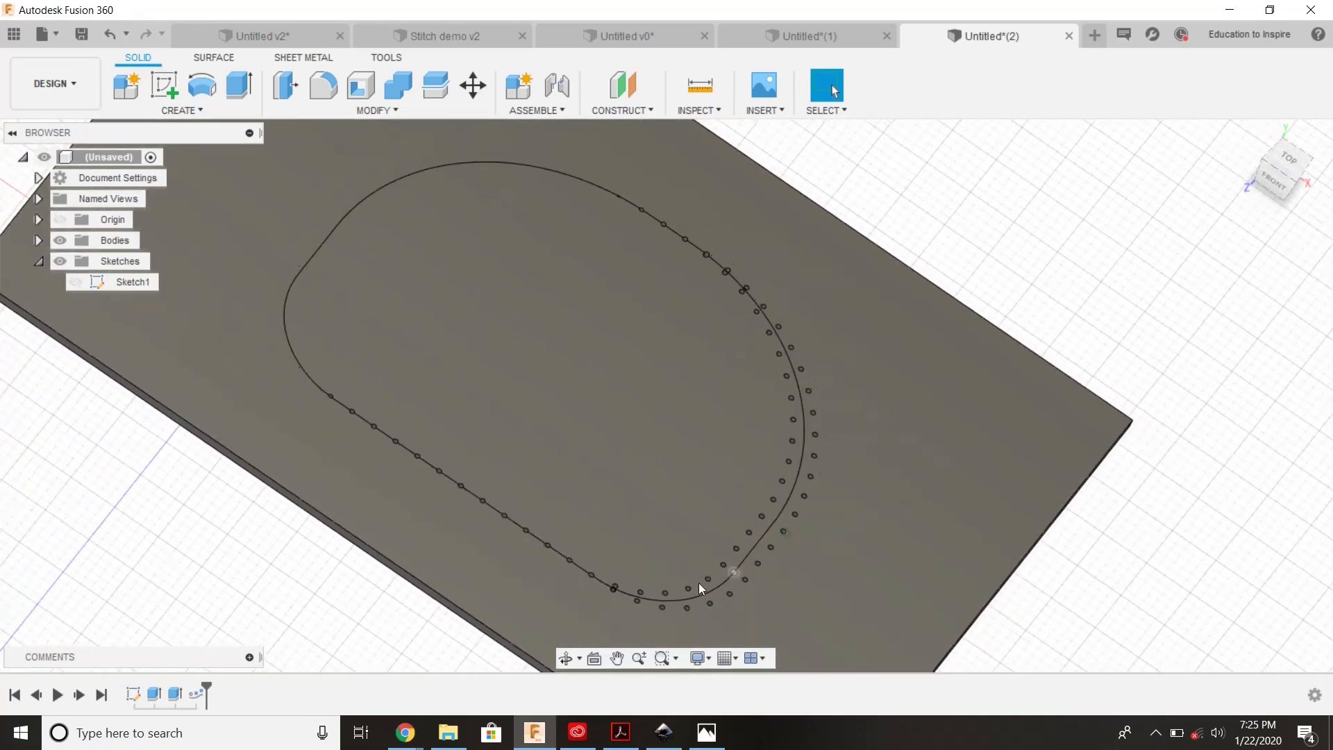
pyautogui.doubleClick(195, 695)
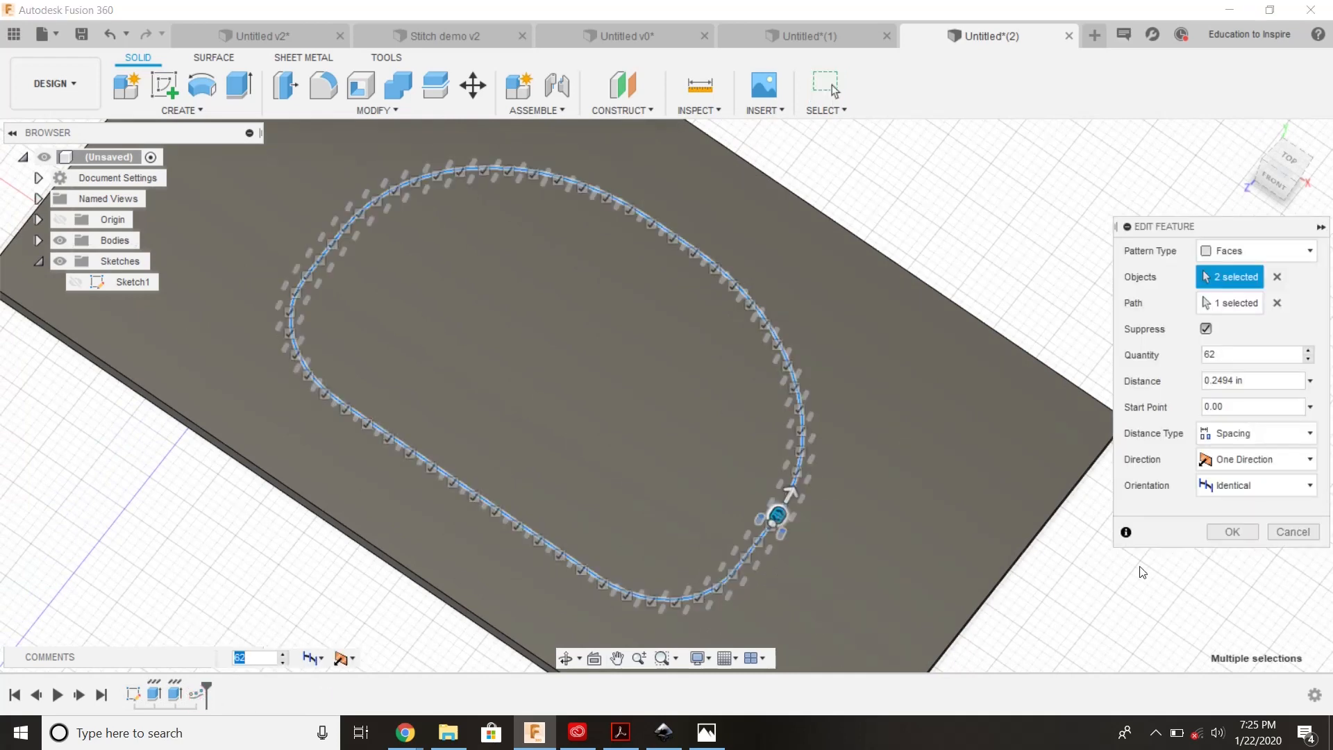
pyautogui.click(1254, 484)
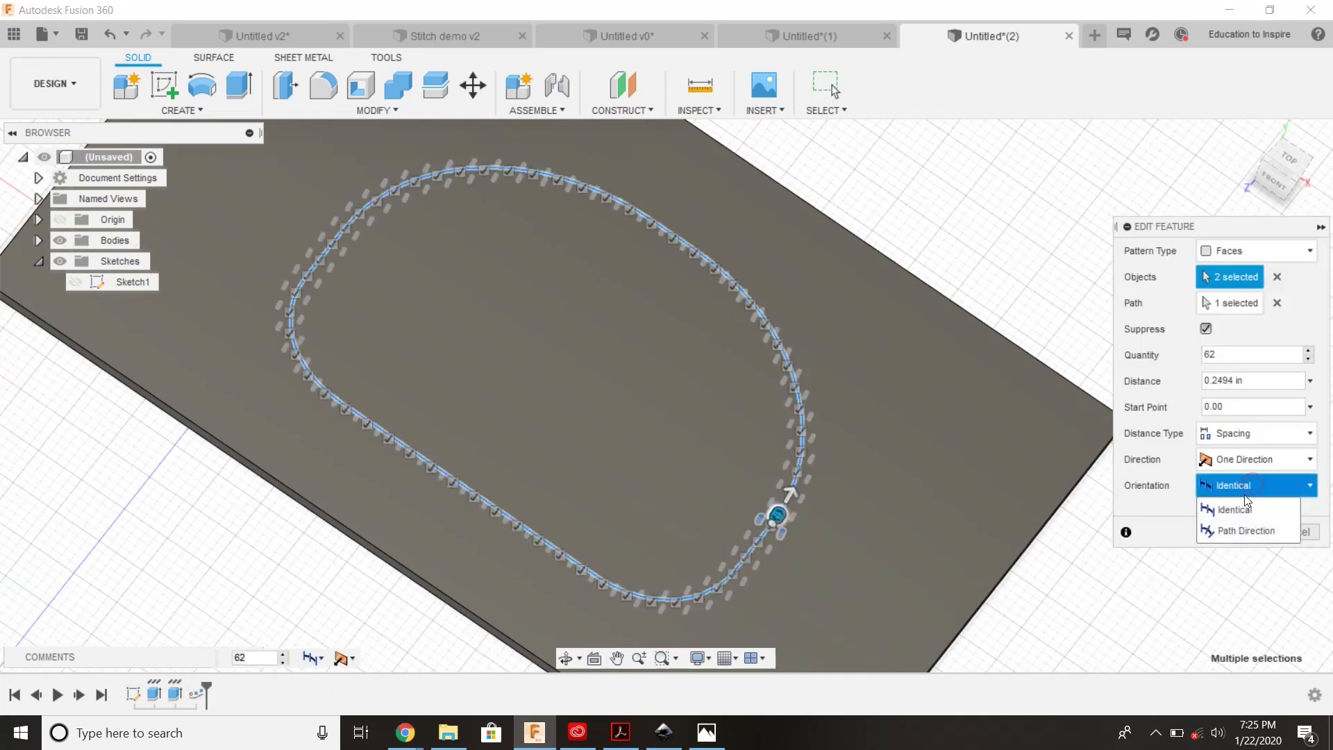
pyautogui.click(1249, 531)
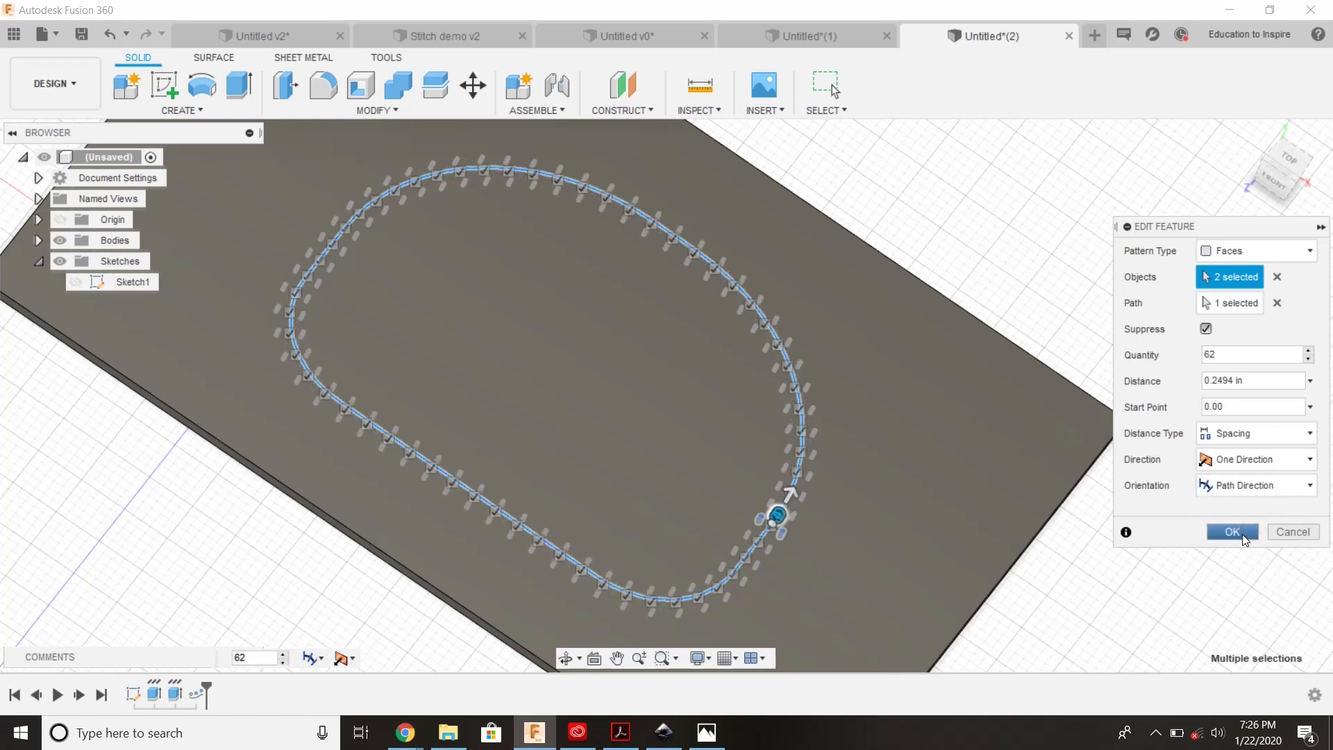
pyautogui.click(1233, 532)
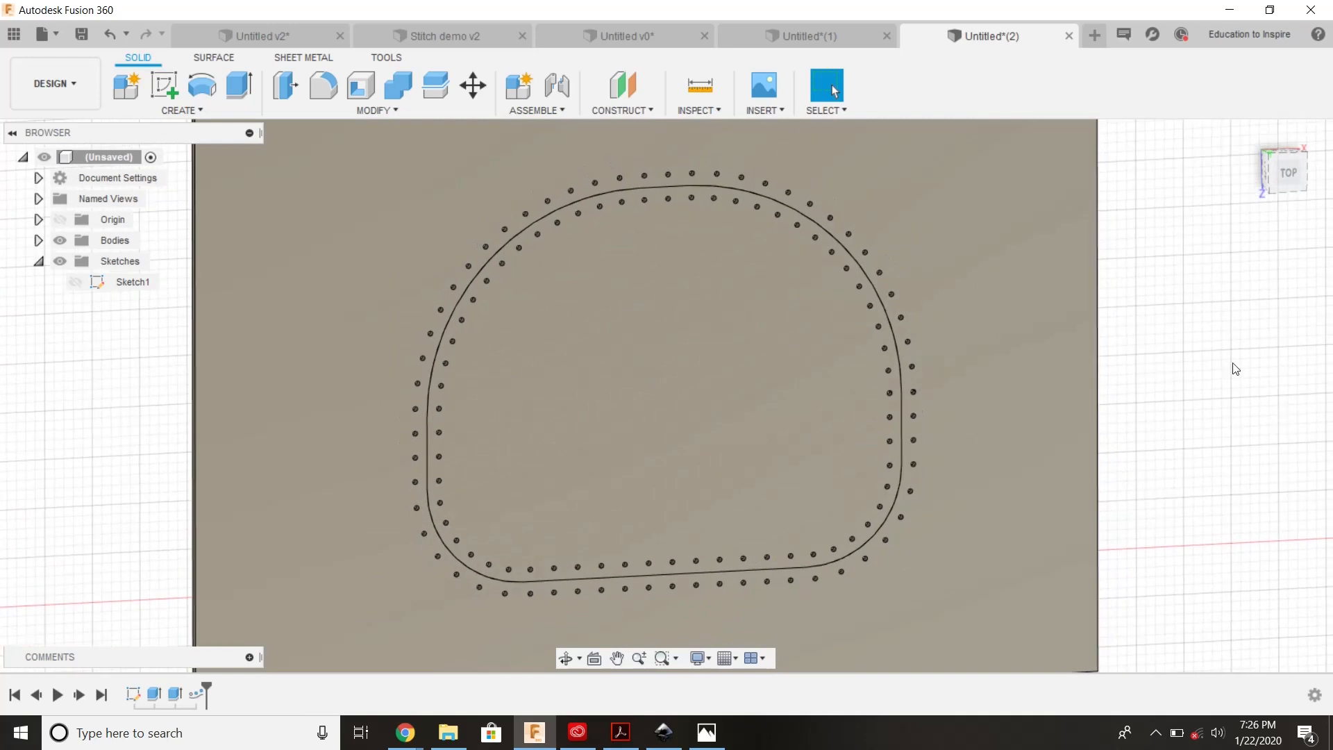
pyautogui.click(1289, 171)
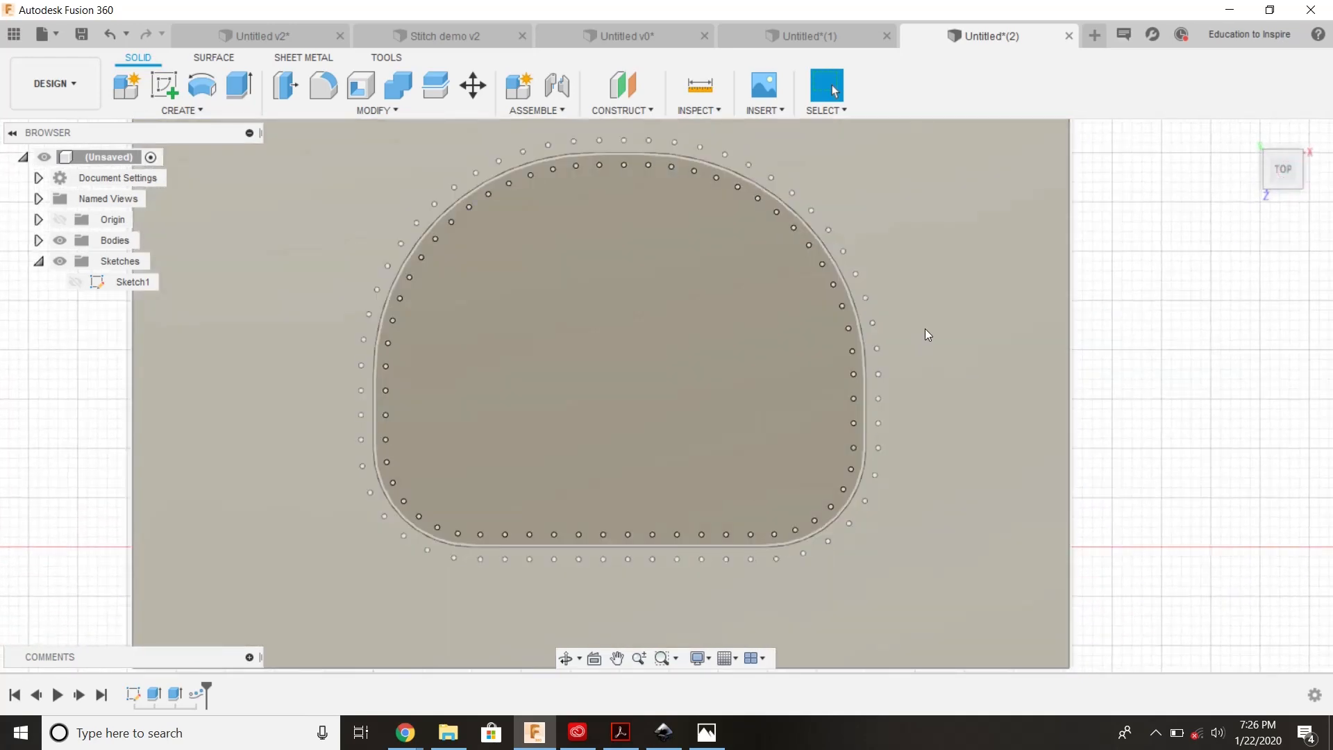